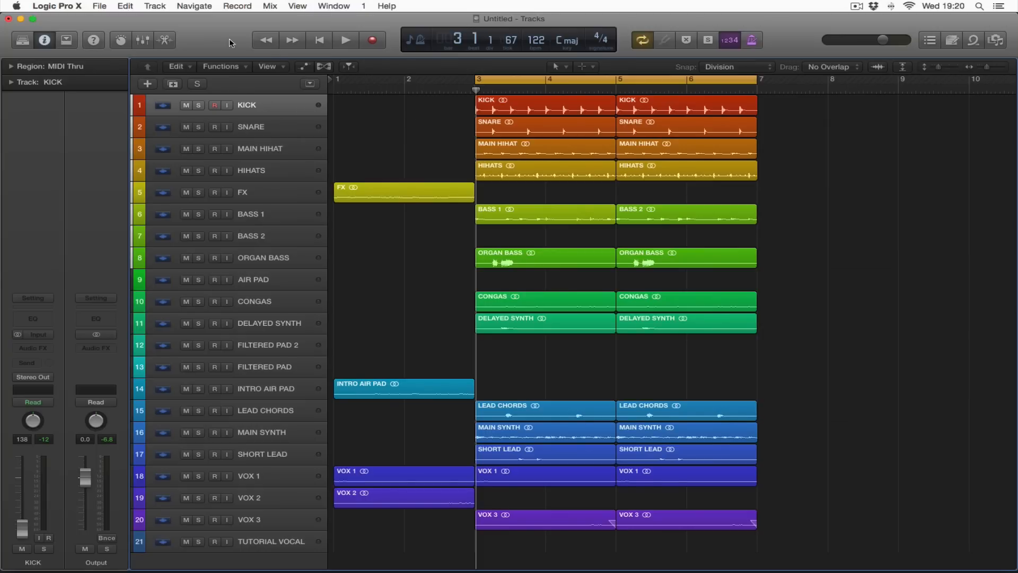
Look over the channel strips of all tracks in the mixer, from KICK through to Master
double_click(256, 110)
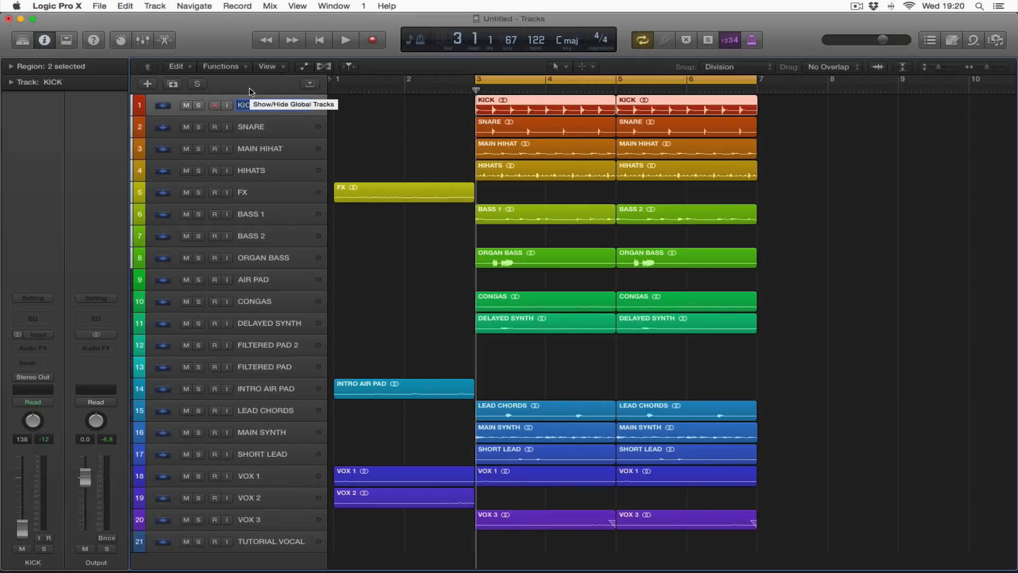
click(286, 123)
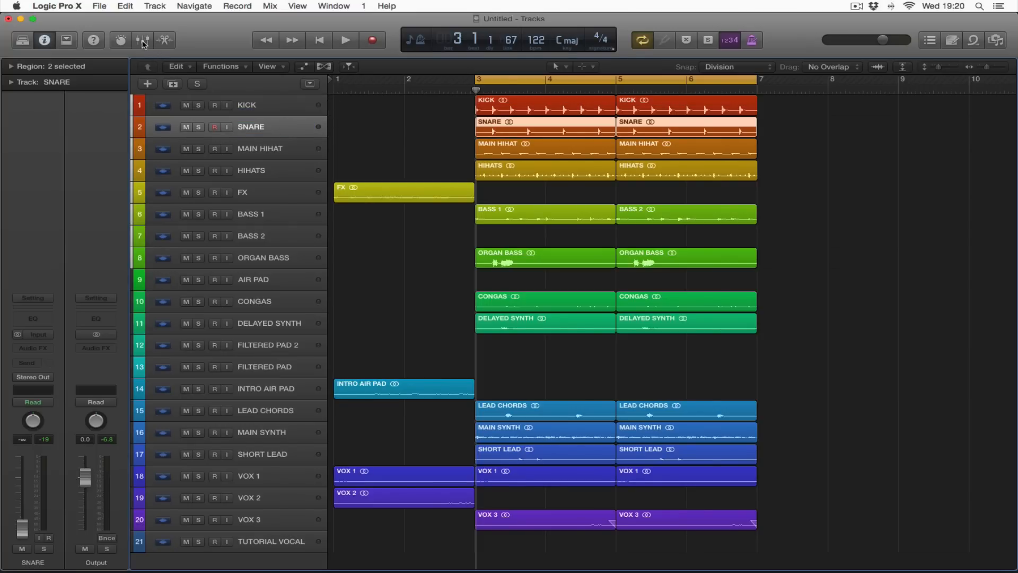
click(143, 40)
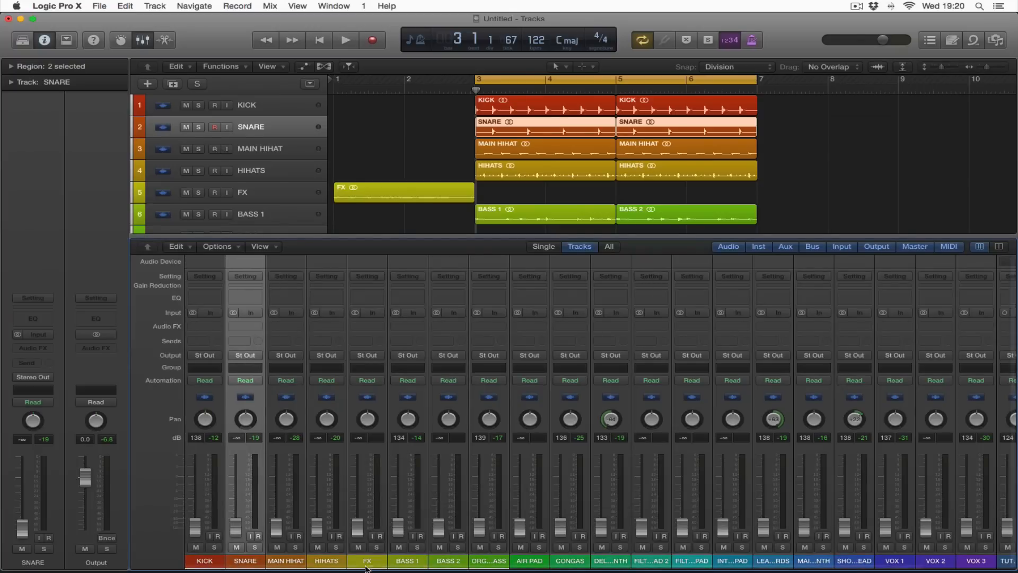
scroll(286, 480, right, 1)
scroll(286, 480, left, 1)
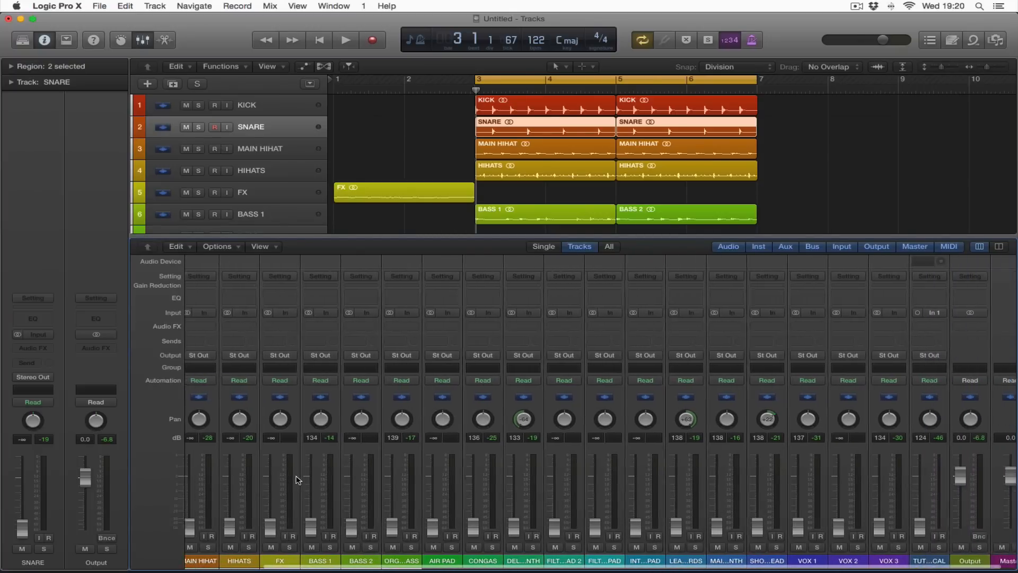
click(143, 40)
Name the first track KICK
click(290, 108)
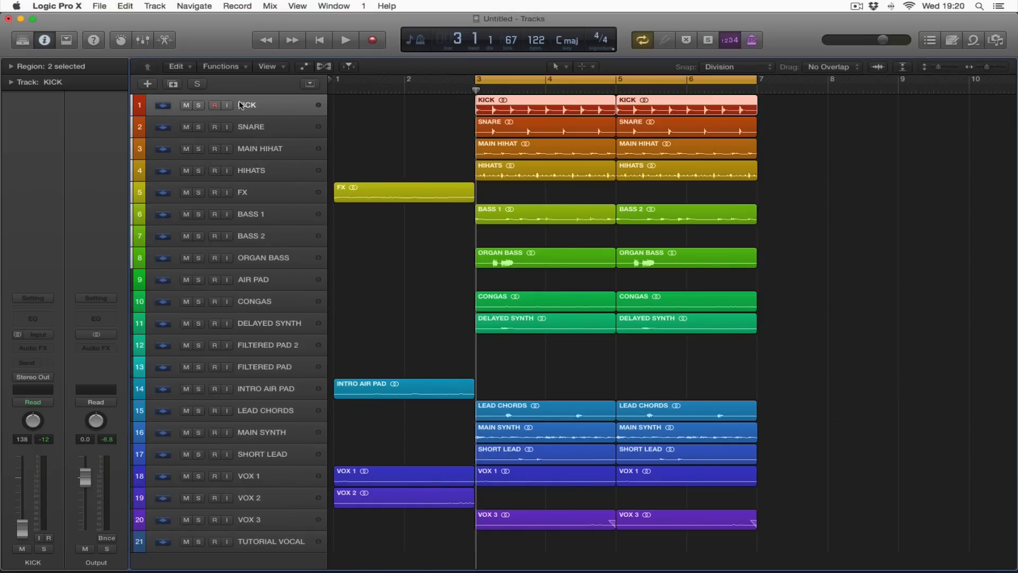
double_click(247, 104)
text(KICK)
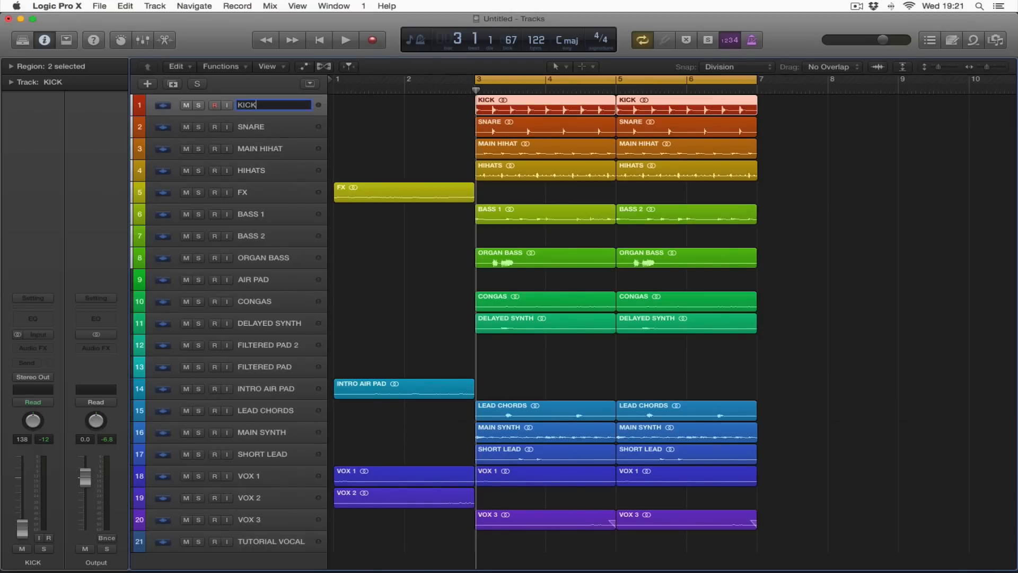
key(Return)
View the track color palette for the KICK track and close it without choosing a color
right_click(270, 110)
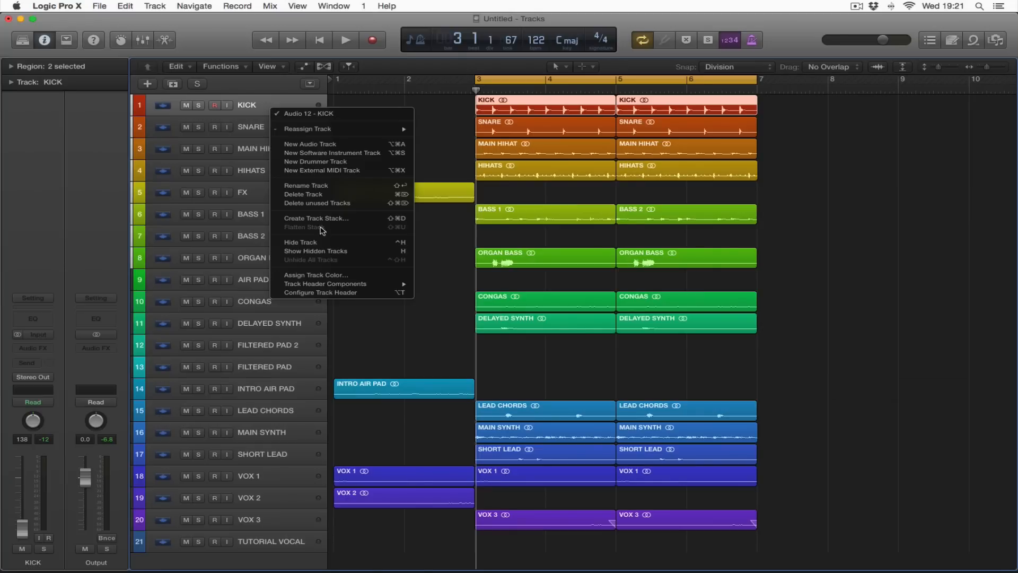
click(328, 276)
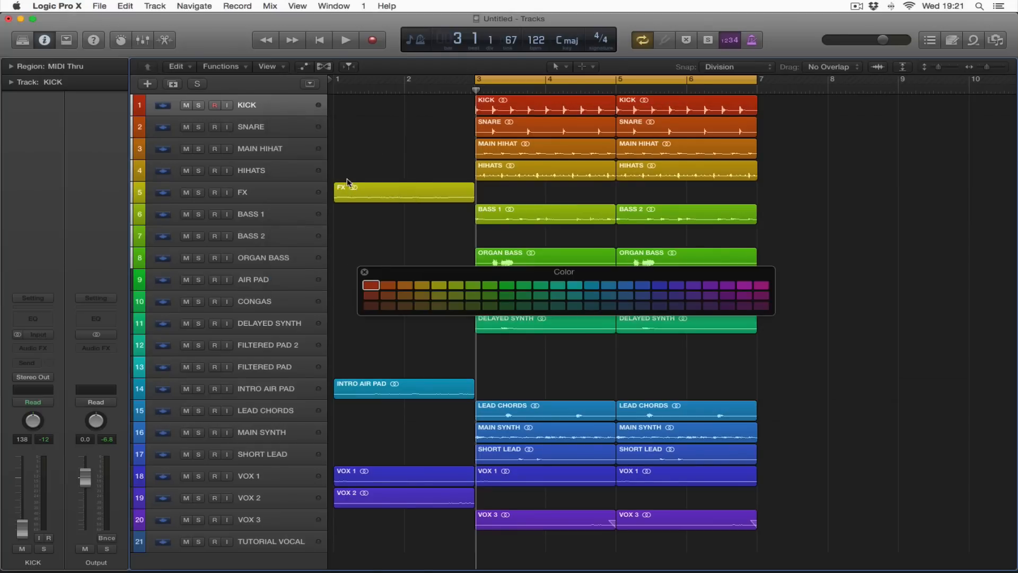
click(366, 277)
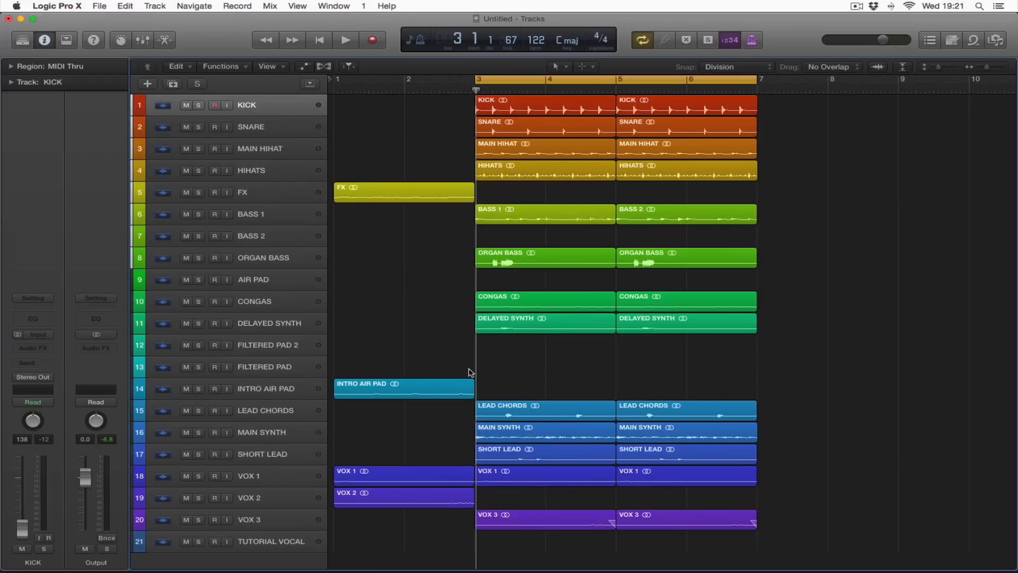
Delete the empty FILTERED PAD and FILTERED PAD 2 tracks
click(303, 367)
key(super+BackSpace)
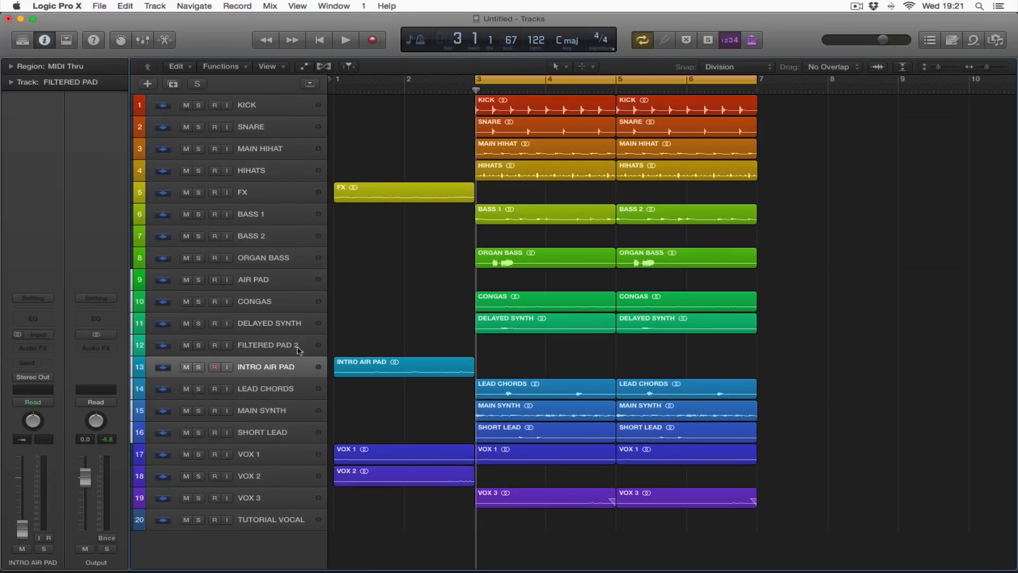
click(298, 350)
key(super+BackSpace)
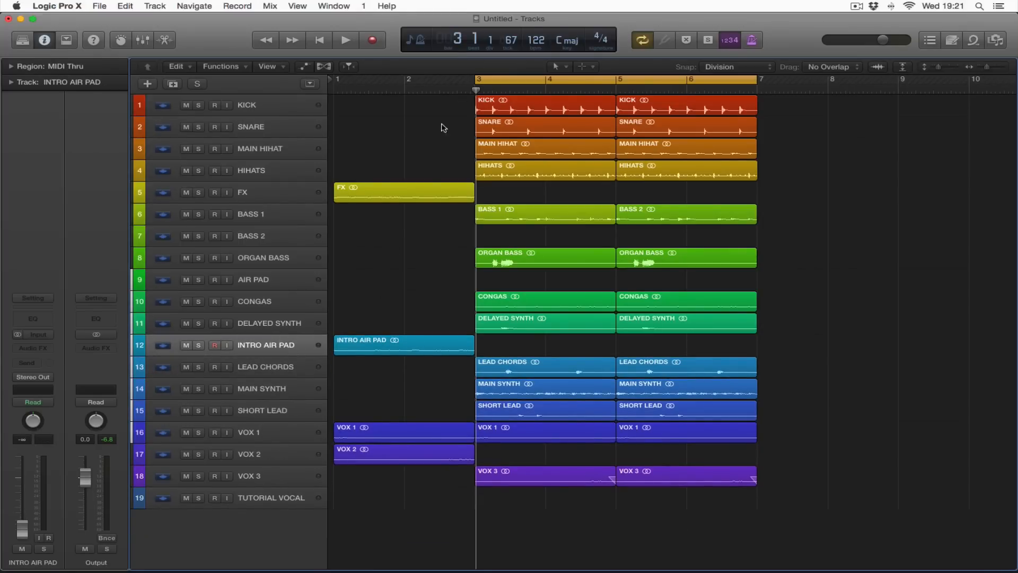
Show the mixer and raise the KICK channel's volume to -13.0 dB, checking it during playback
click(269, 108)
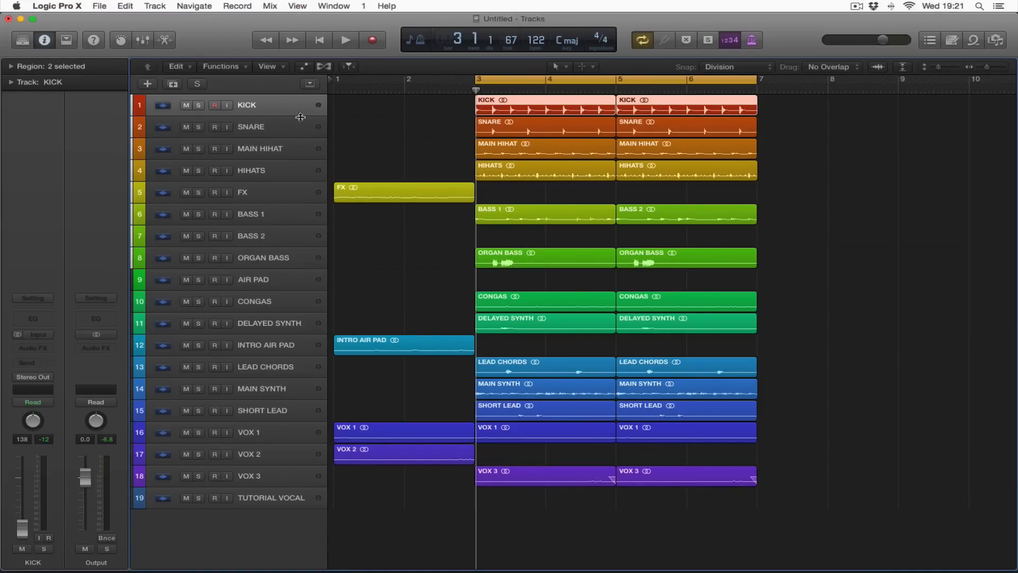
click(142, 40)
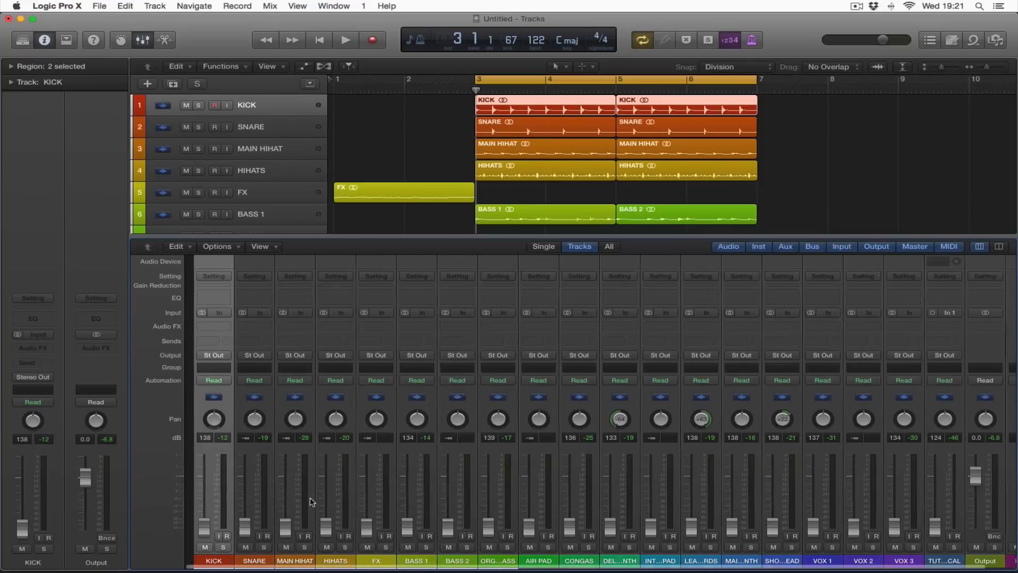
key(space)
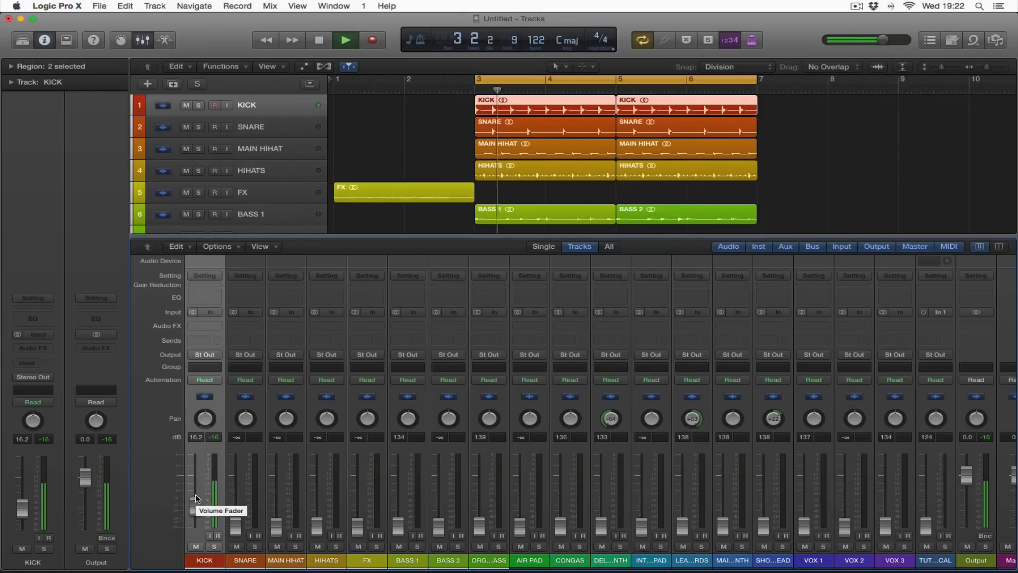
drag(195, 510, 196, 507)
key(space)
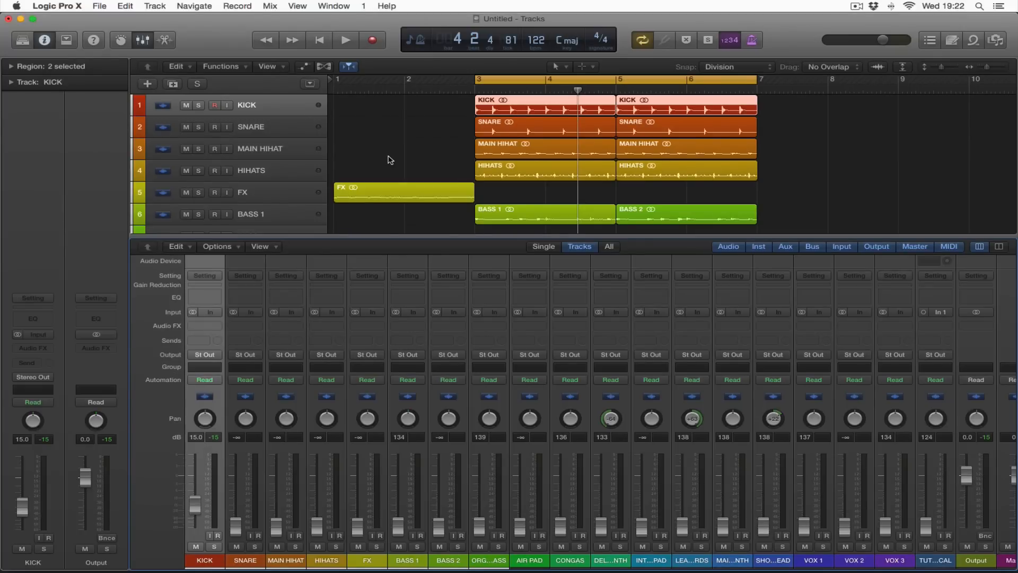
drag(196, 511, 195, 503)
Play the kick and check its level across the mixer up to the Output and Master channels, then stop playback
key(space)
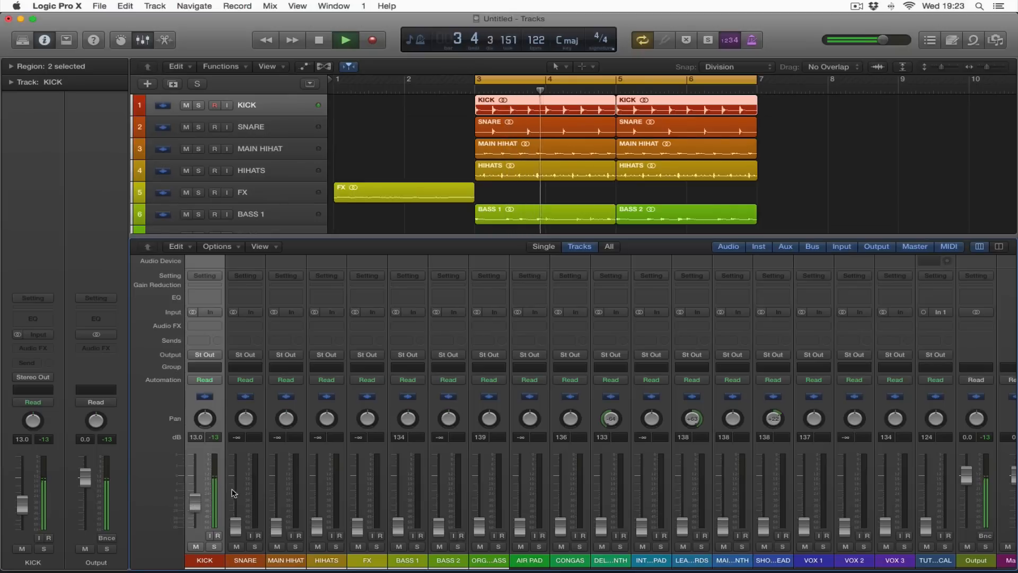
scroll(317, 464, right, 5)
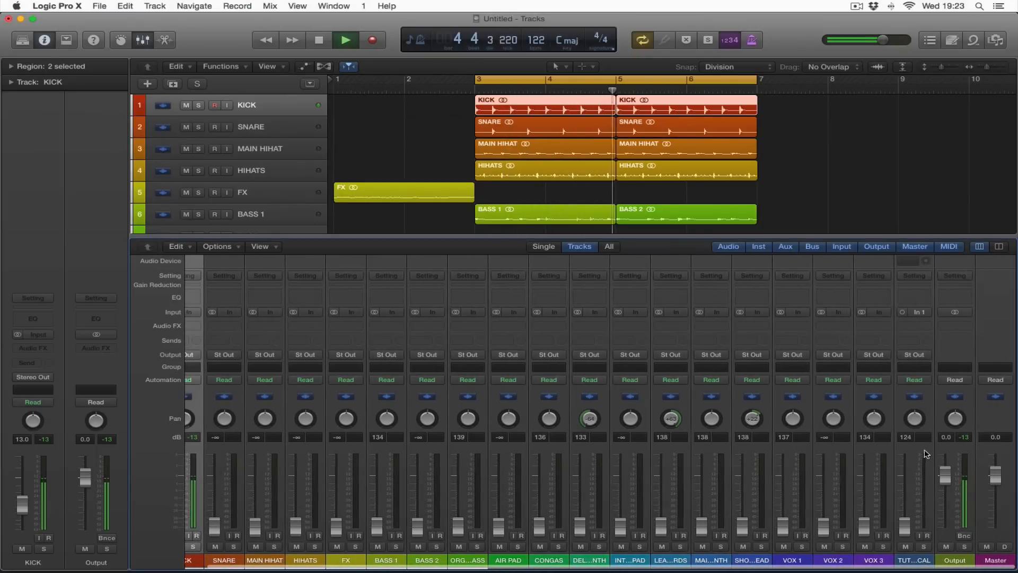
scroll(371, 447, left, 3)
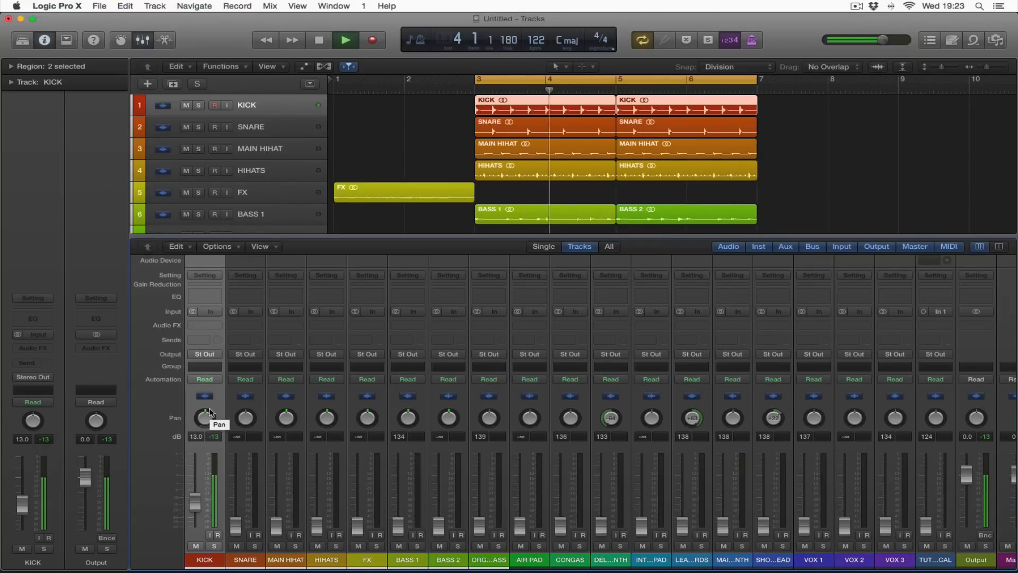
key(space)
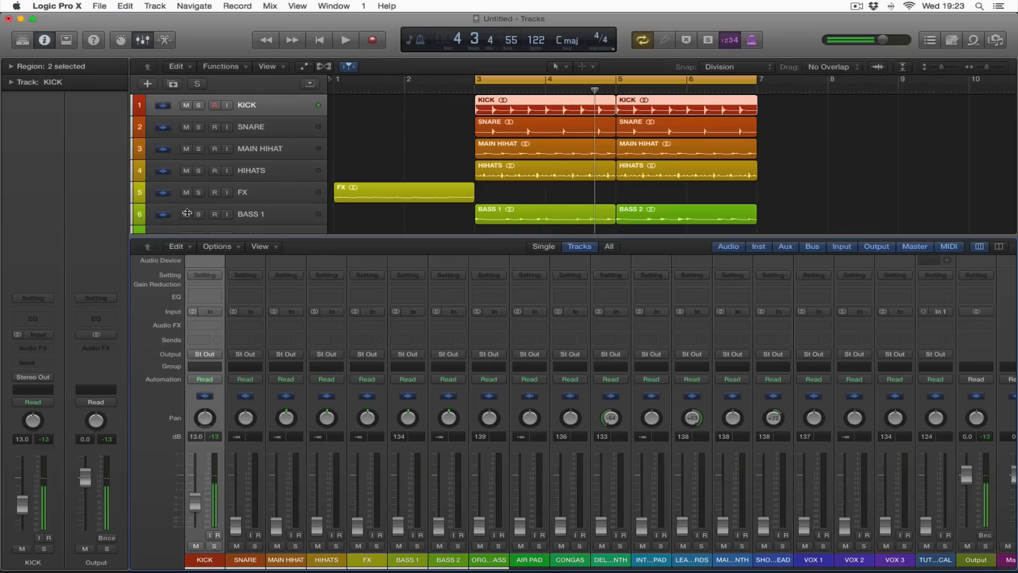
Add a Channel EQ to the KICK channel, turn on its Analyzer and play the kick to view its frequency spectrum
click(203, 297)
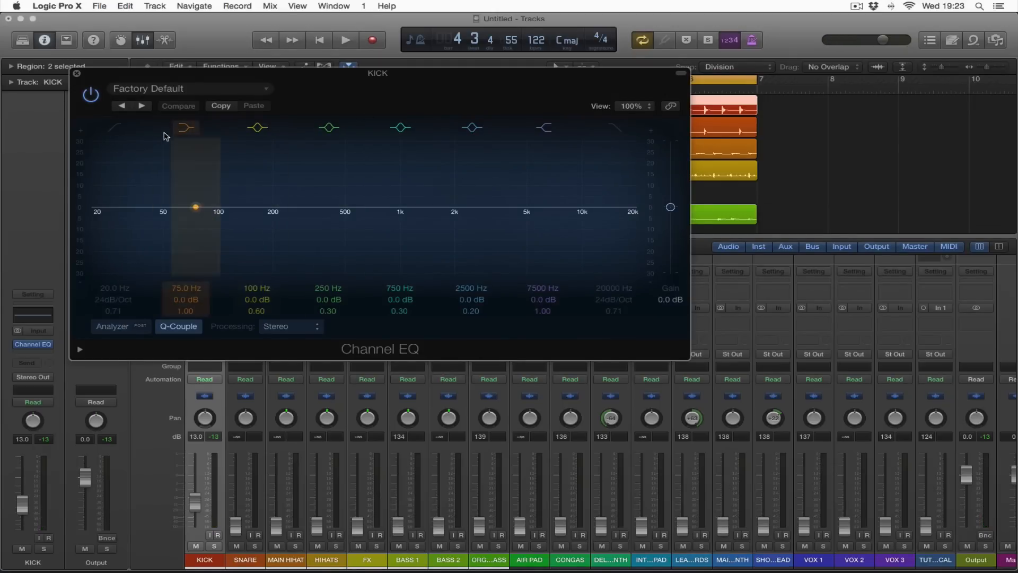
click(112, 327)
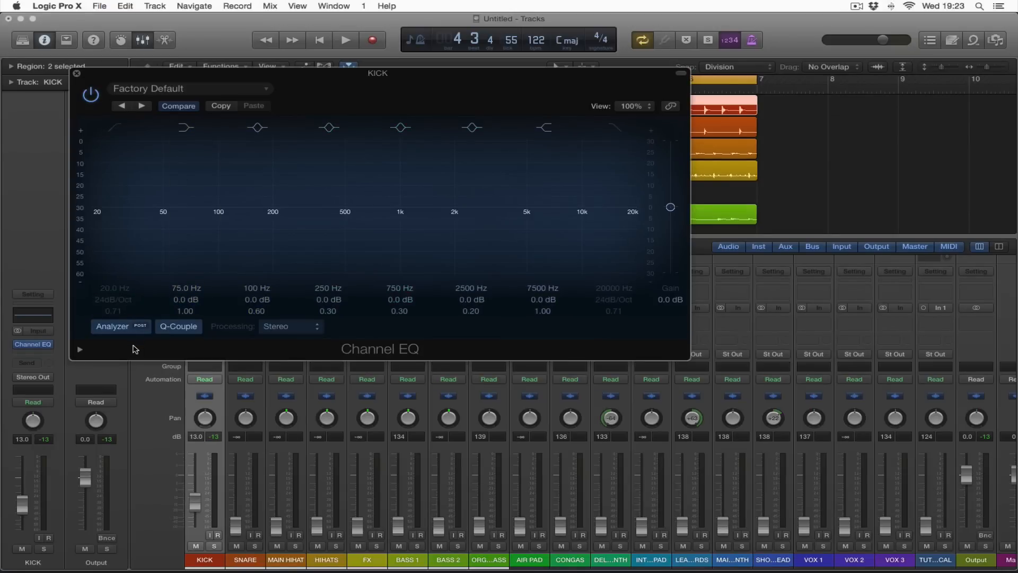
key(space)
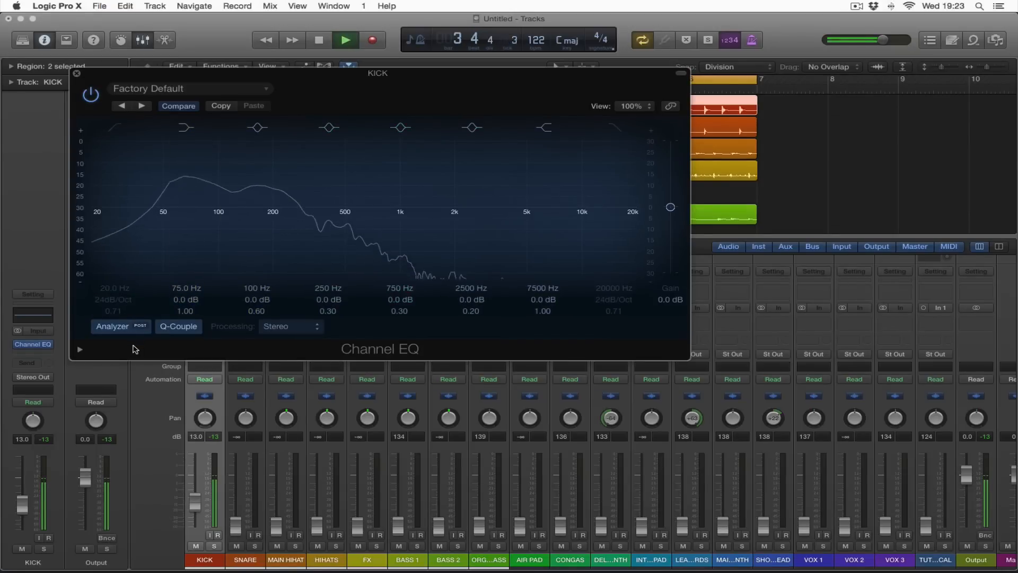
key(space)
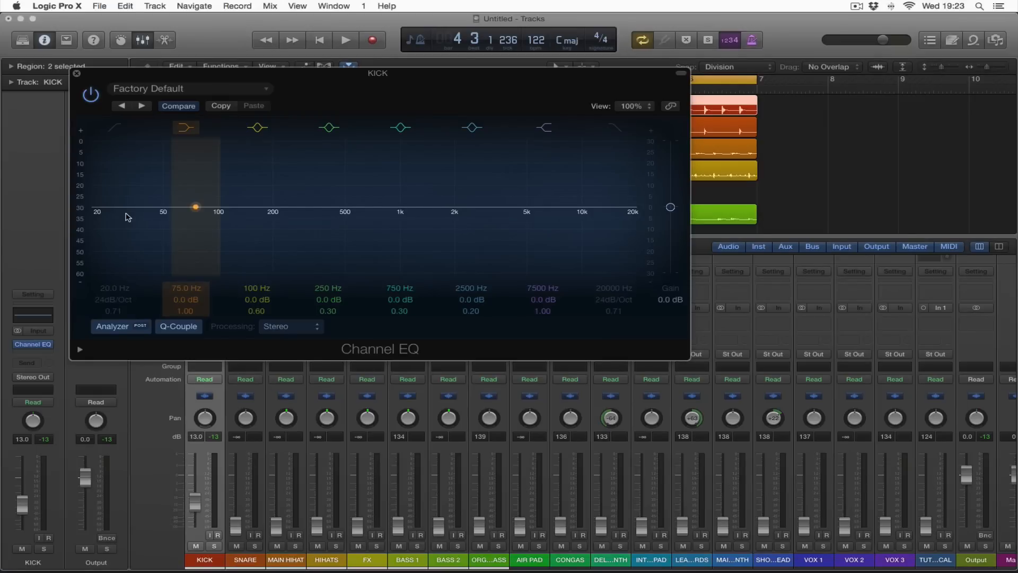
During playback, set the kick EQ's 250 Hz band to a 6.0 dB cut at 176 Hz with a Q of 1.90
key(space)
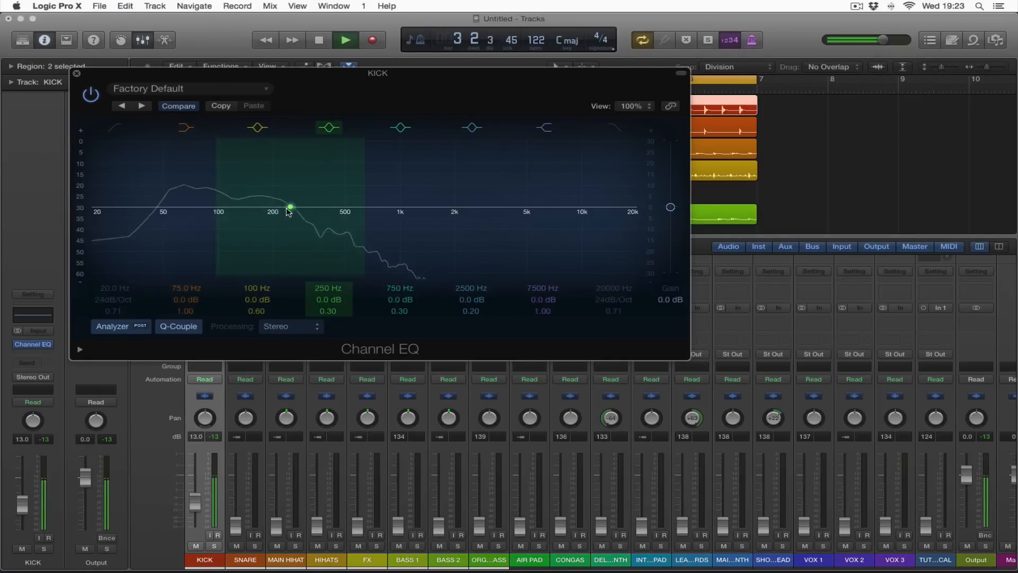
drag(288, 206, 259, 203)
key(space)
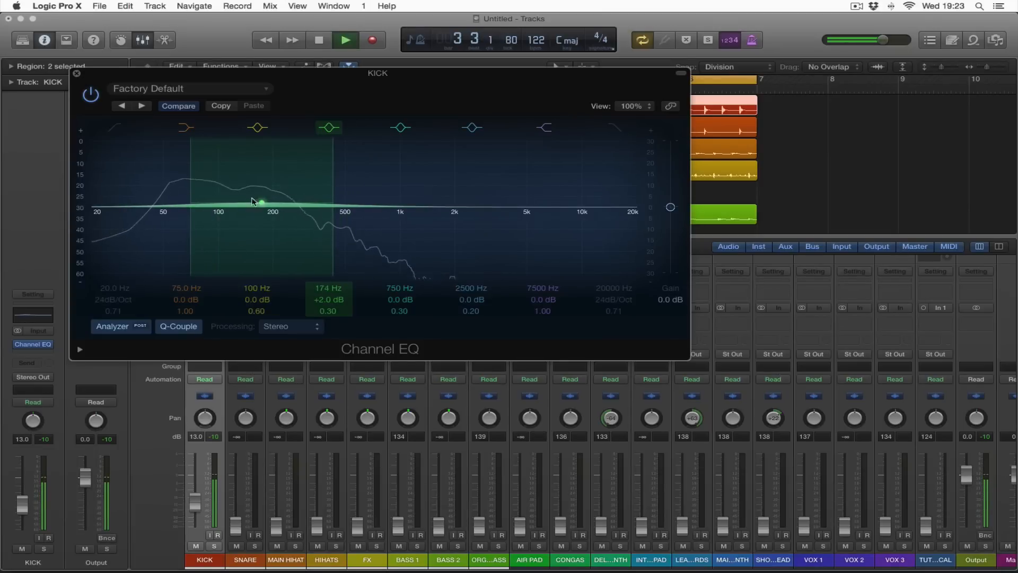
drag(261, 207, 262, 215)
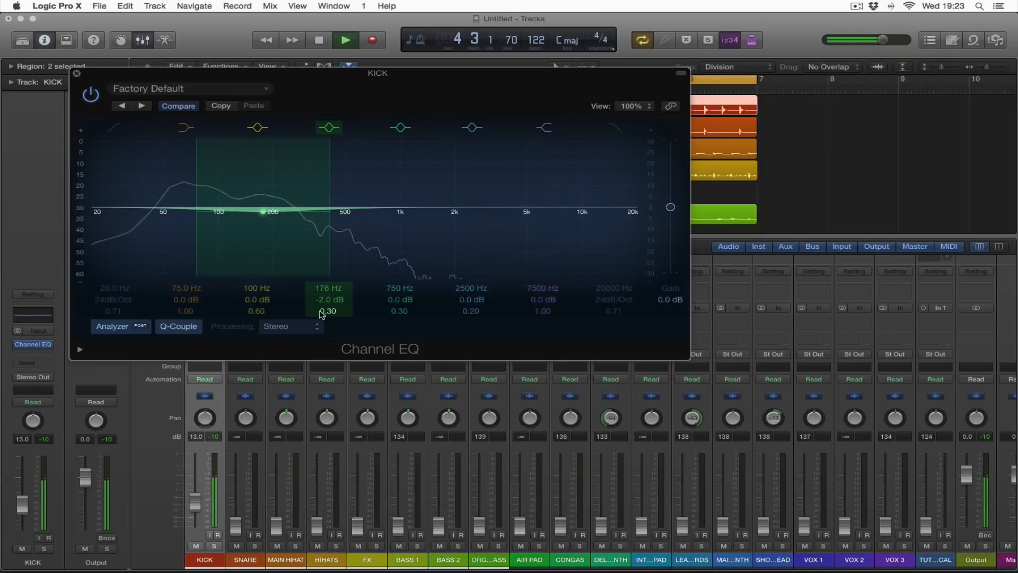
drag(321, 315, 322, 297)
drag(329, 299, 329, 321)
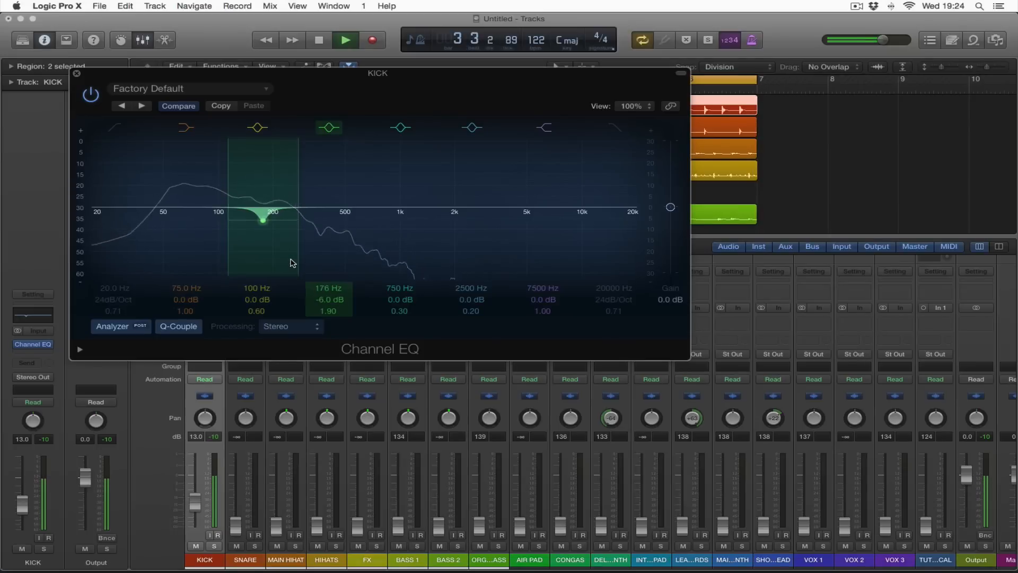
key(space)
Boost the kick EQ's 100 Hz band by 2.0 dB with a Q of 3.40, audition it and close the EQ
drag(219, 209, 219, 202)
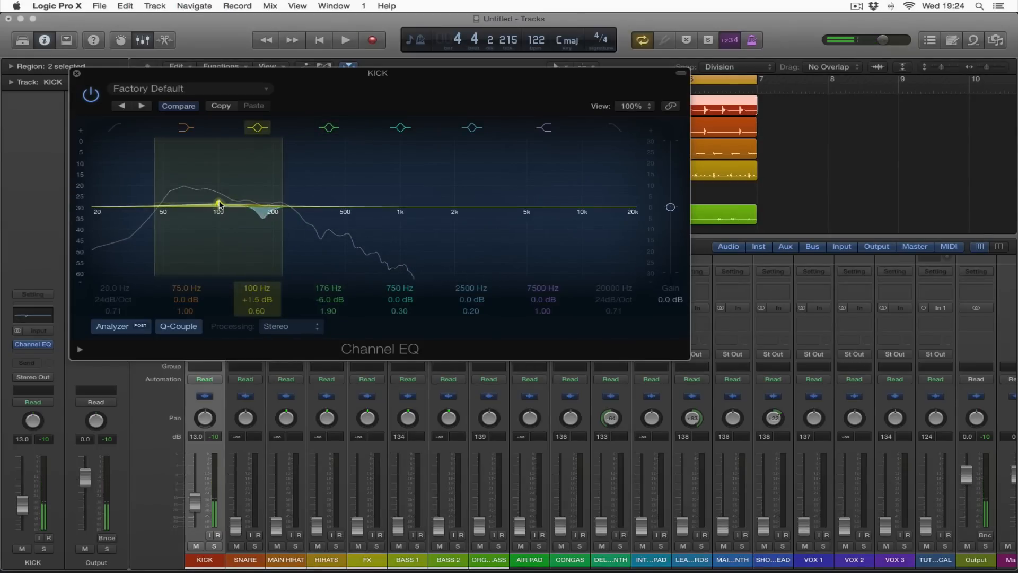
mouse_move(256, 312)
mouse_down()
mouse_move(256, 281)
mouse_move(252, 313)
mouse_up()
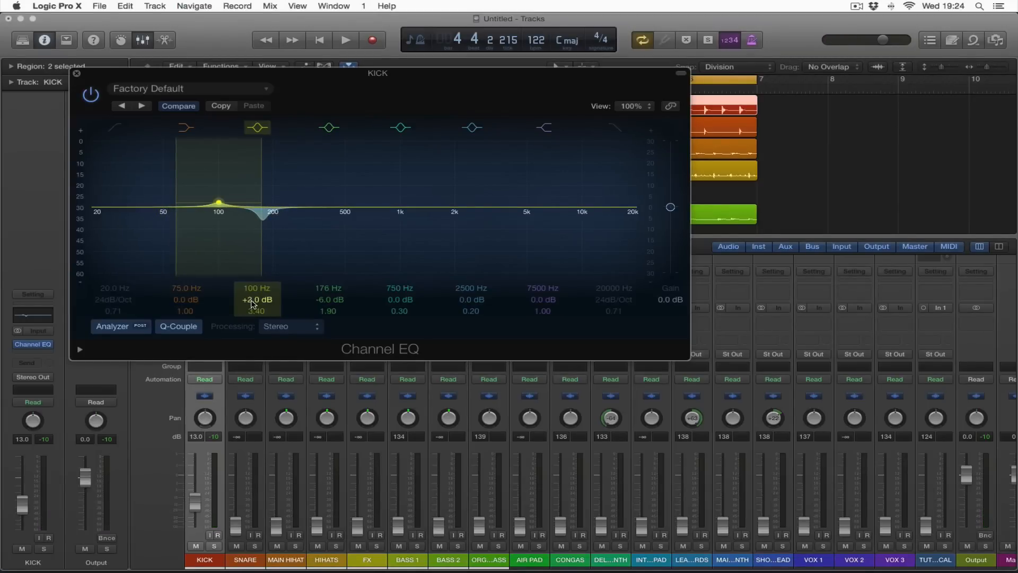
key(space)
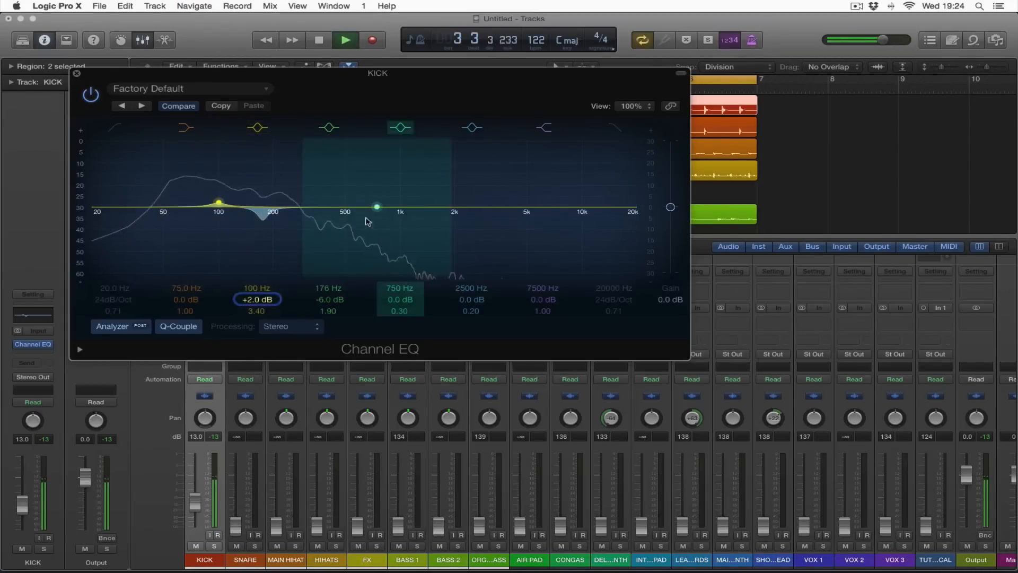
key(space)
click(76, 73)
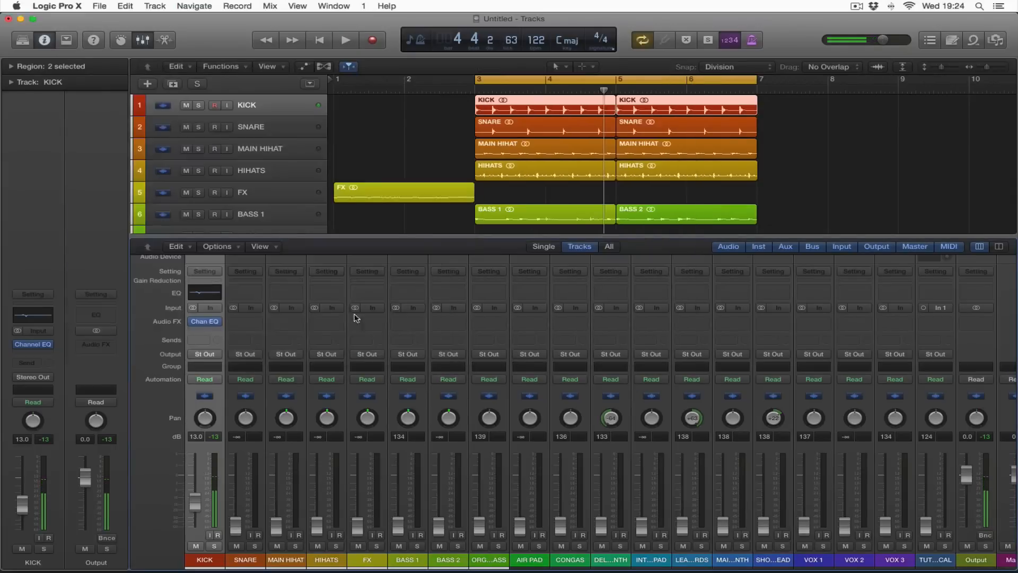
Insert a stereo Compressor after the EQ on the KICK channel and play the kick through it
click(207, 333)
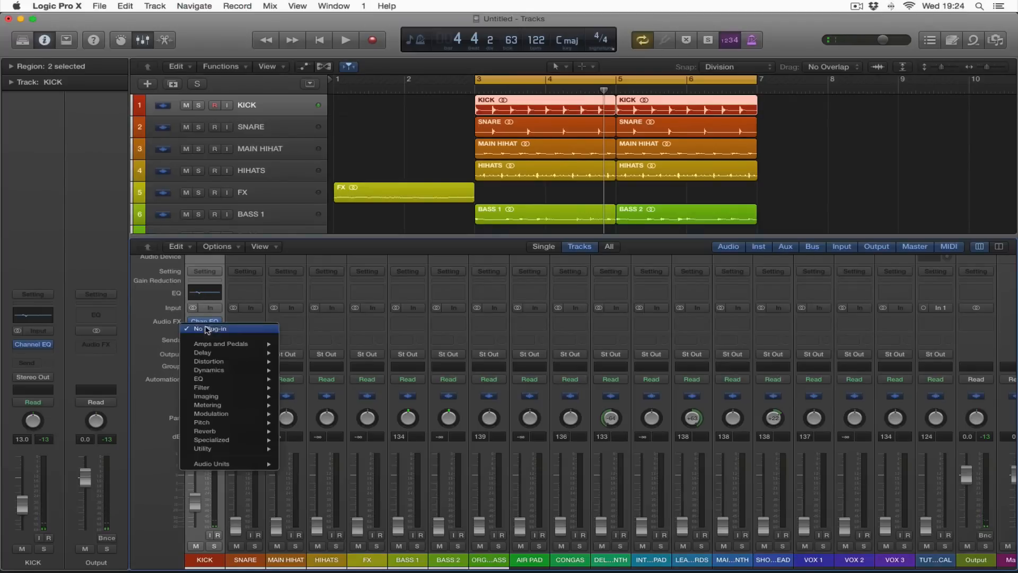
mouse_move(228, 370)
mouse_move(324, 379)
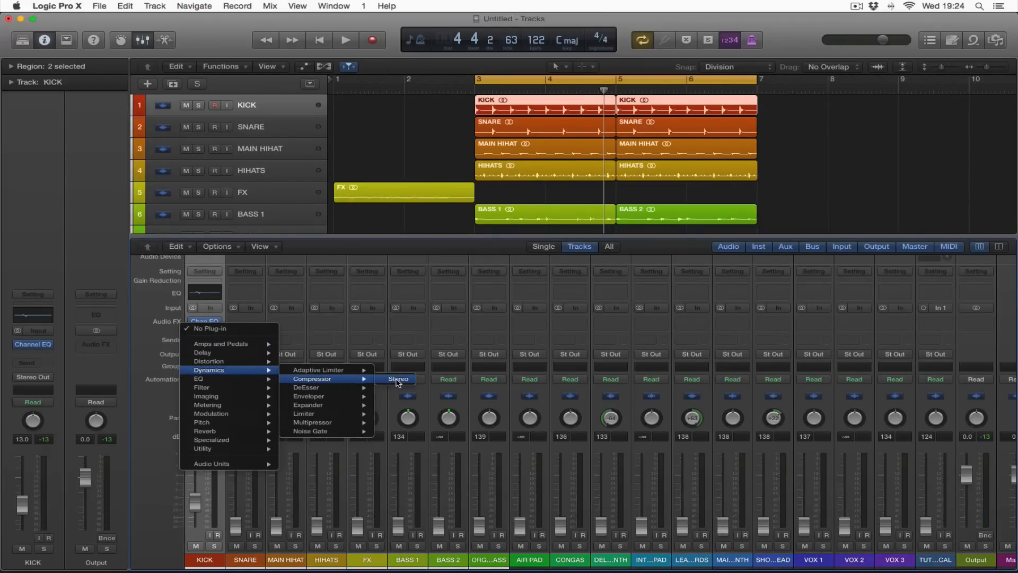
click(398, 379)
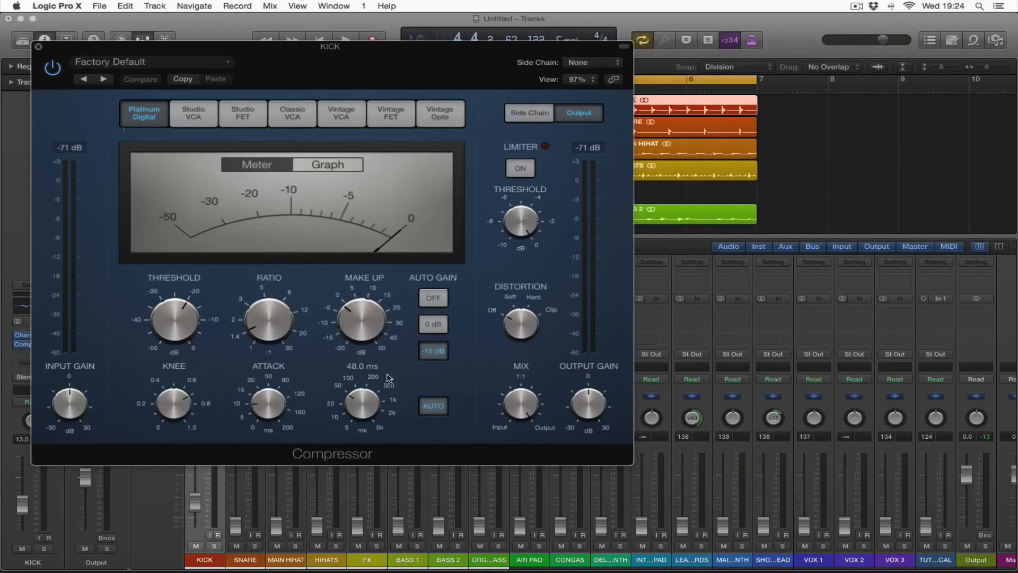
drag(323, 66, 454, 79)
key(space)
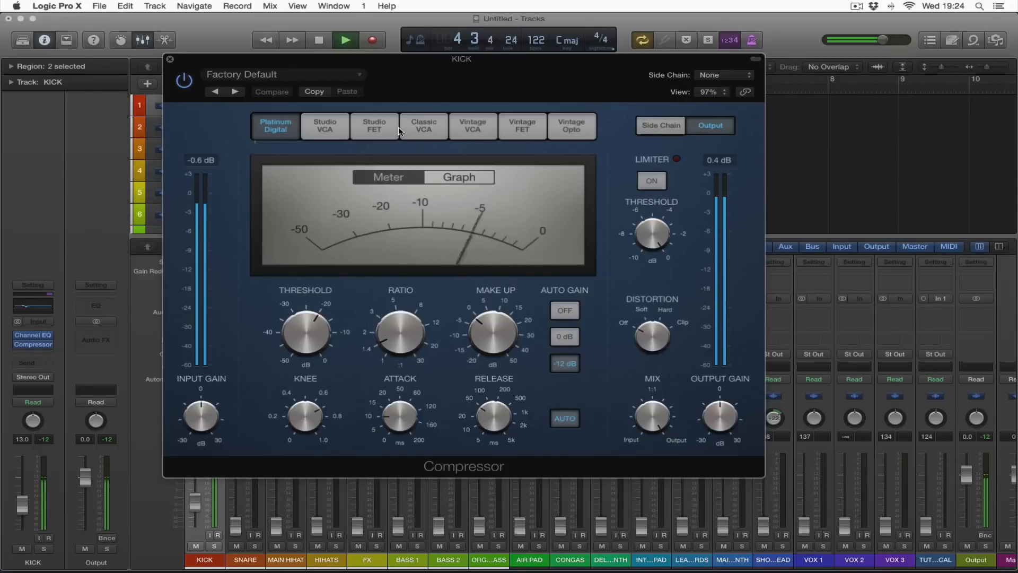
Set the kick compressor's threshold to -29.0 dB and lower its ratio to 1.1:1 while playing the kick
key(space)
mouse_move(308, 334)
drag(307, 334, 306, 359)
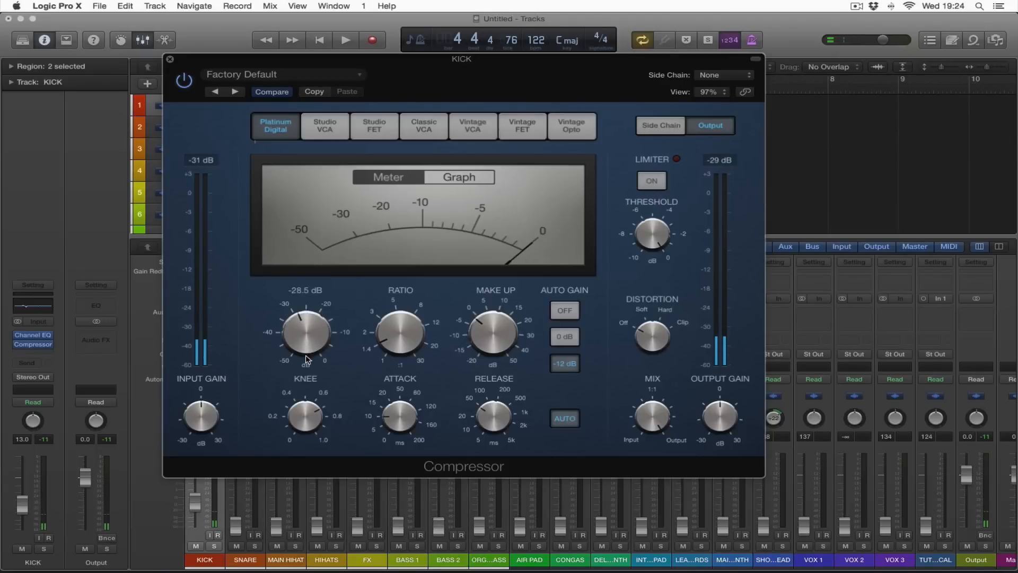
mouse_move(366, 357)
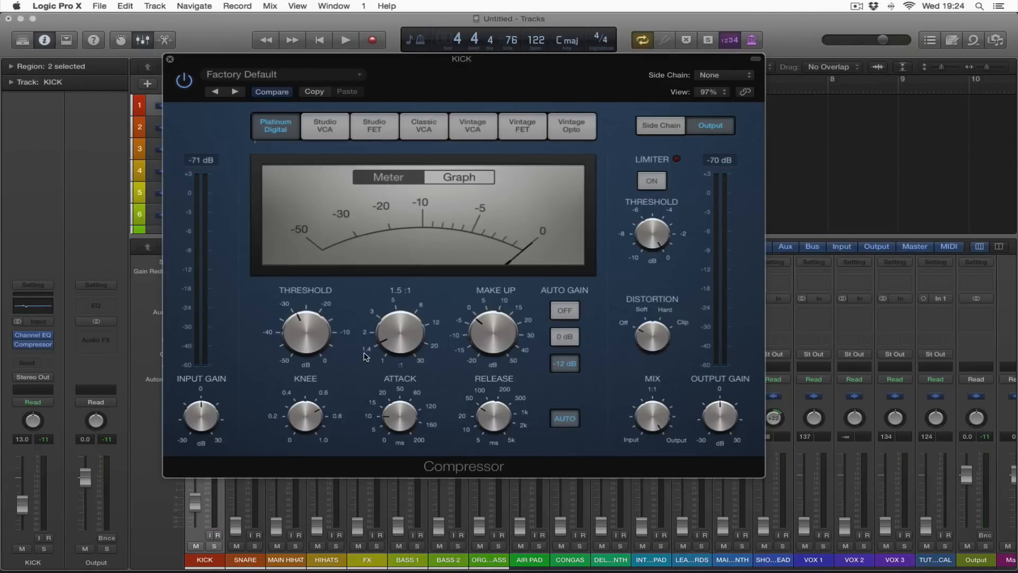
mouse_move(348, 327)
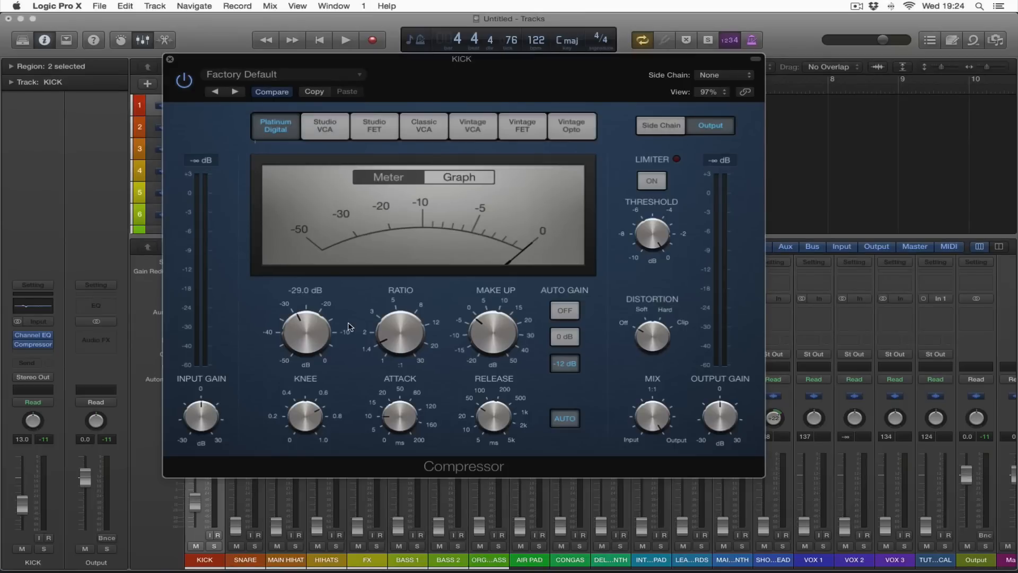
key(space)
mouse_move(402, 334)
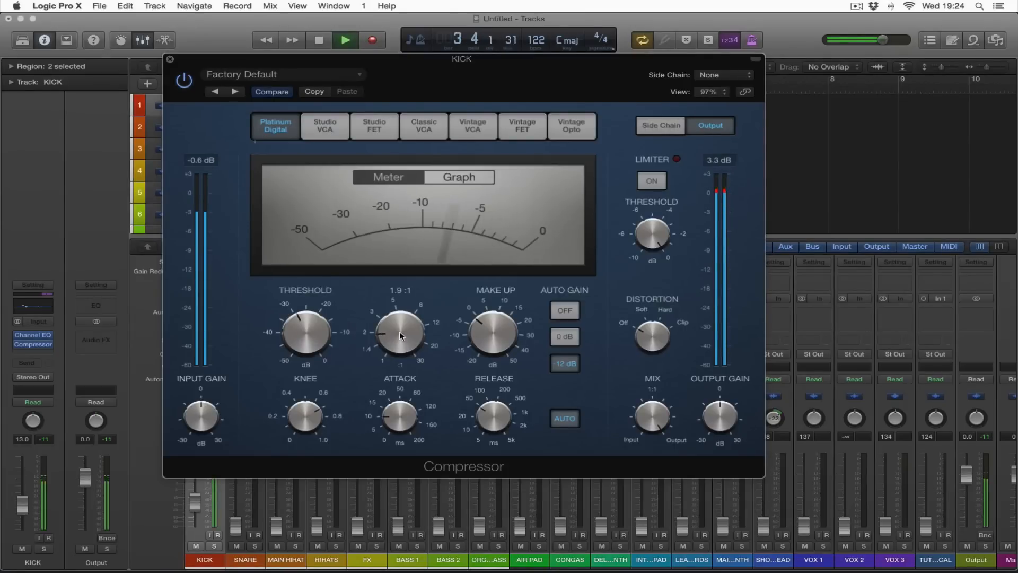
drag(402, 334, 414, 372)
mouse_move(306, 347)
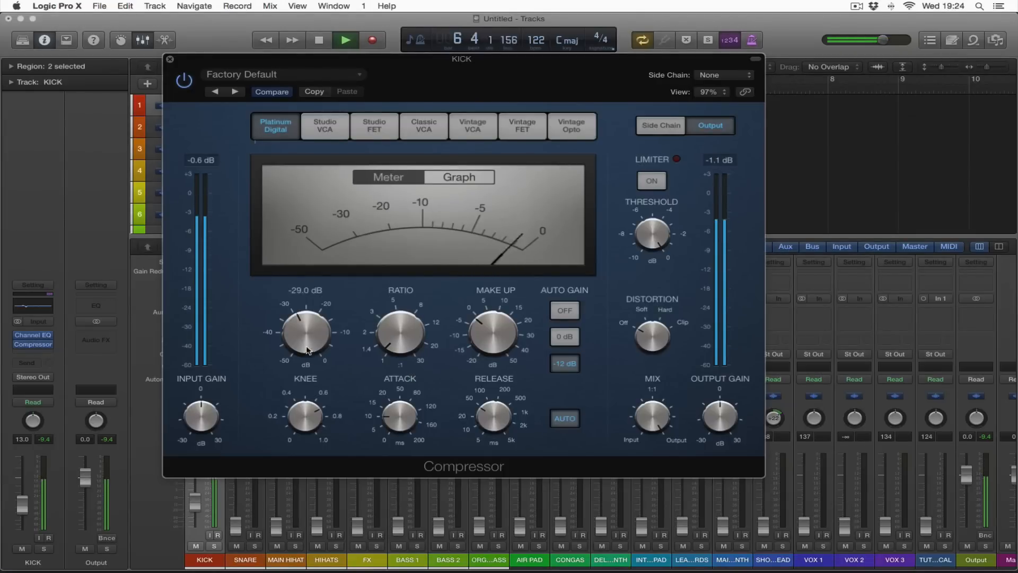
Set the kick compressor's attack to 17.5 ms and release to 91.0 ms, and audition the kick
mouse_move(398, 416)
key(space)
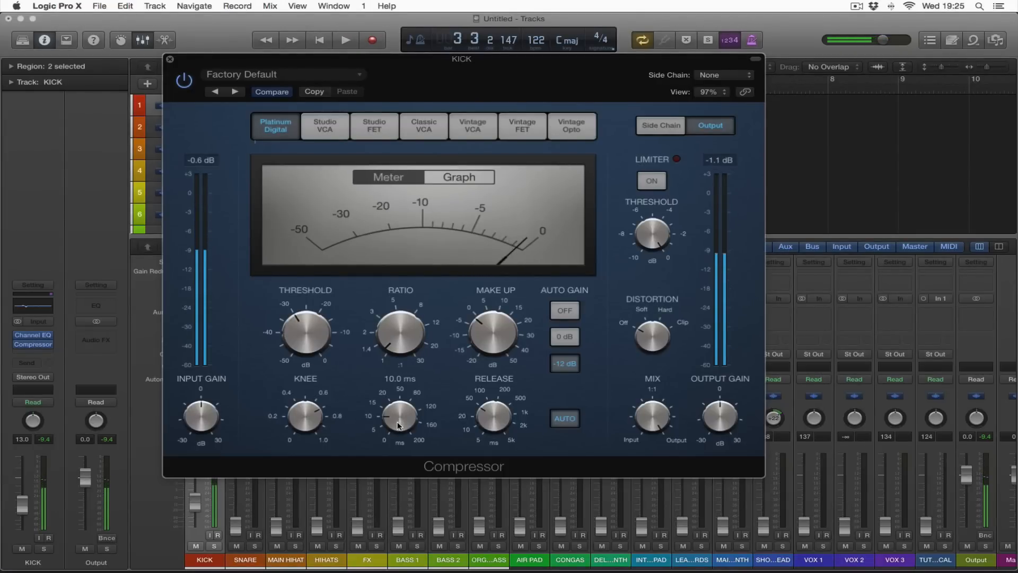
drag(398, 417, 400, 416)
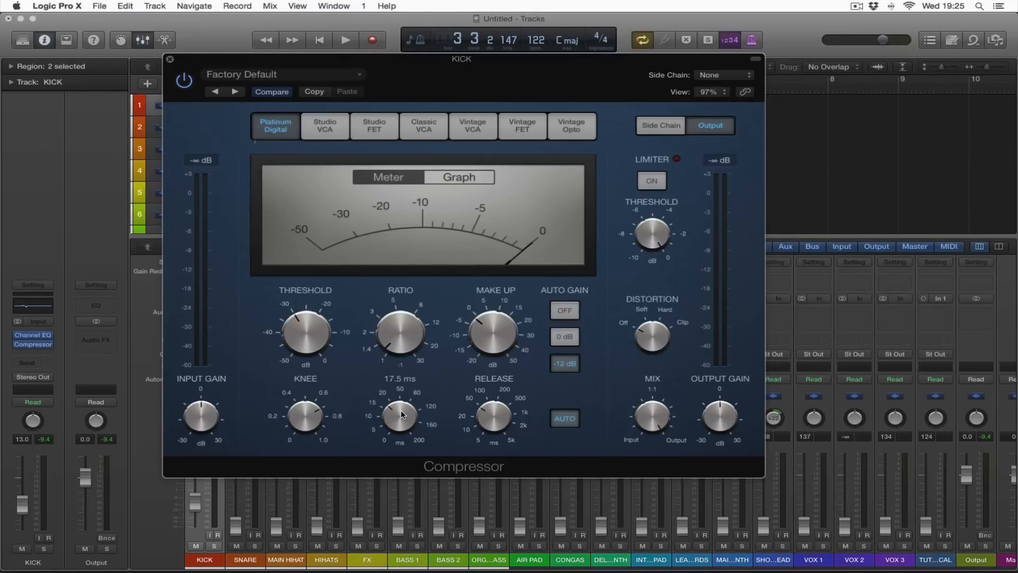
mouse_move(491, 417)
key(space)
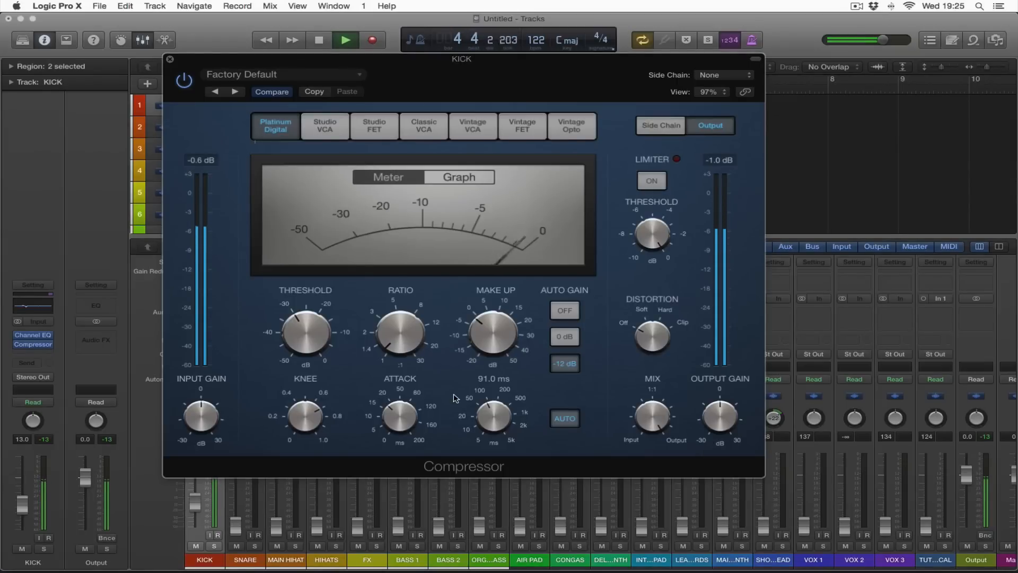
key(space)
key(space)
Play the kick and raise the compressor's threshold to -18.5 dB
drag(427, 68, 570, 59)
key(space)
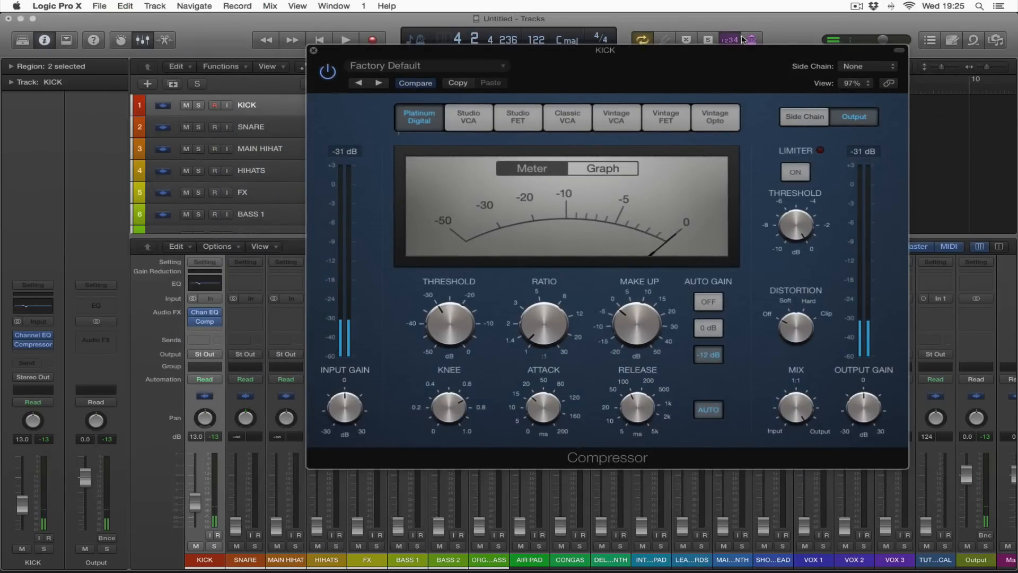
drag(695, 80, 659, 86)
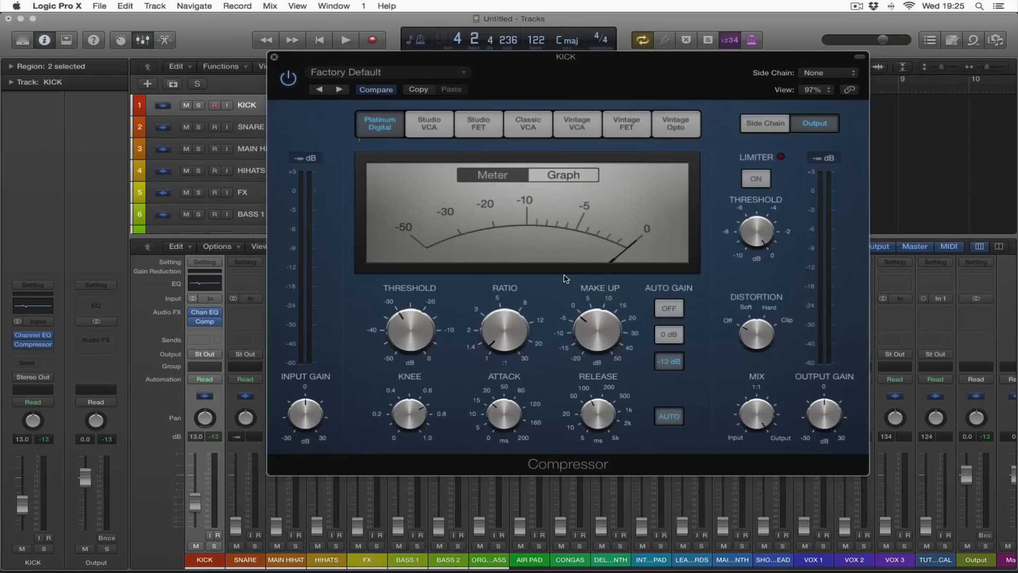
key(space)
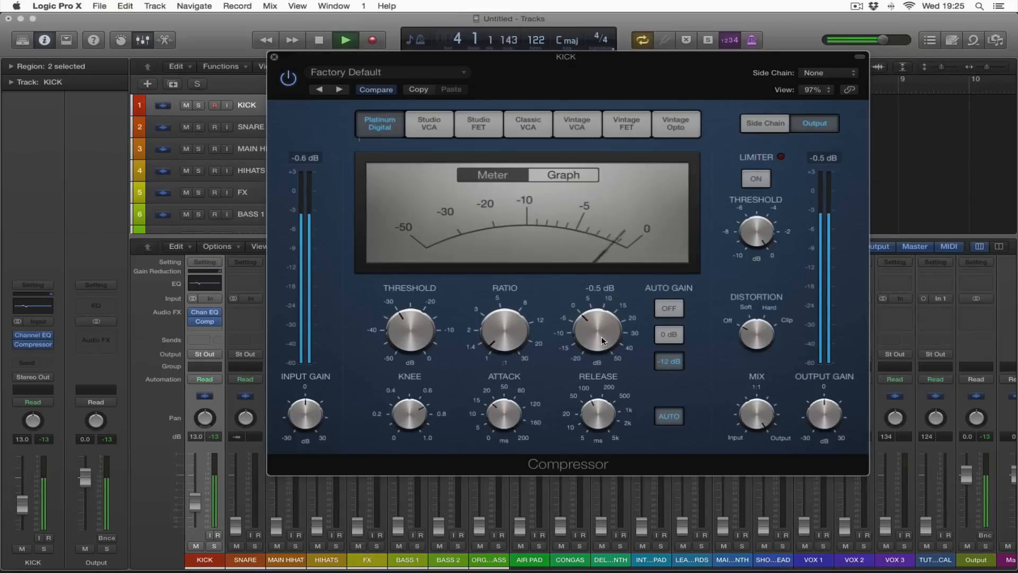
mouse_move(504, 346)
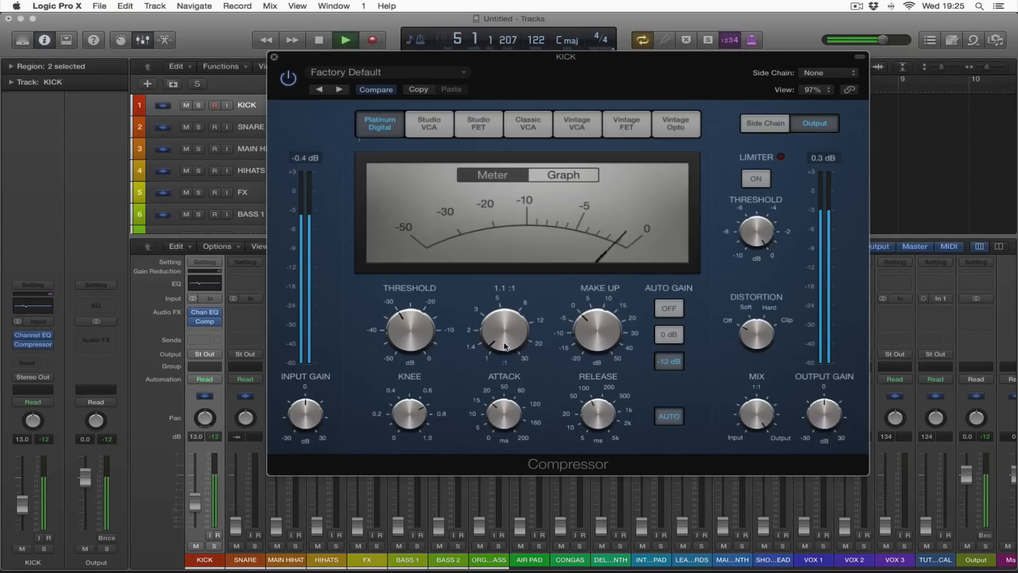
mouse_move(411, 335)
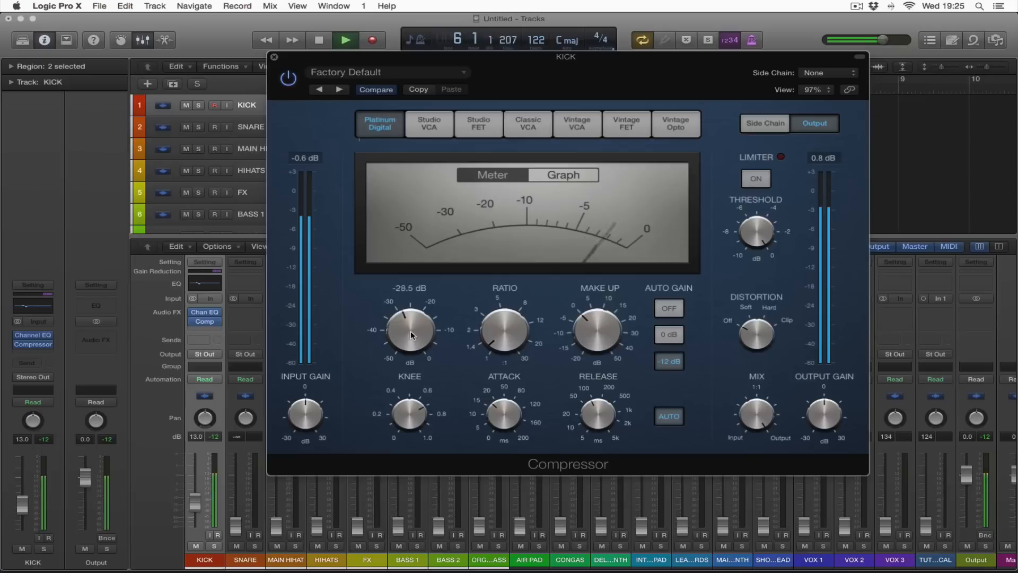
drag(411, 335, 417, 306)
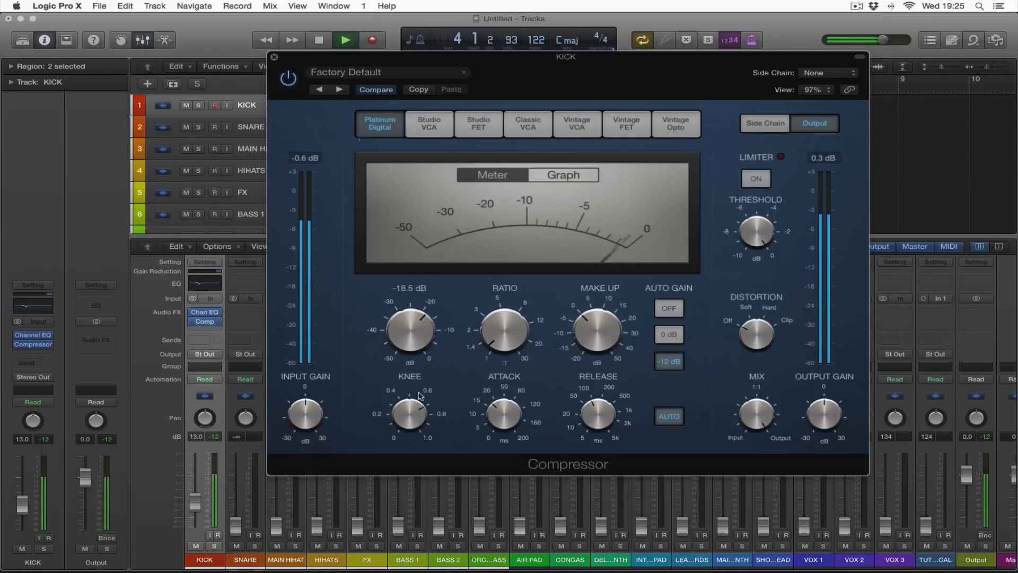
key(space)
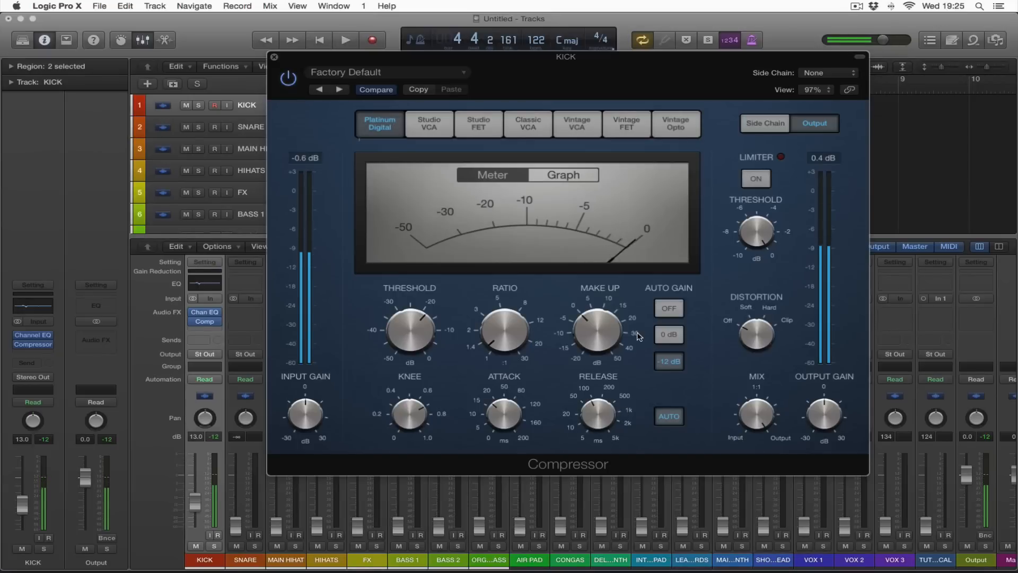
Audition the compressed kick once more and close the Compressor
drag(611, 84, 565, 75)
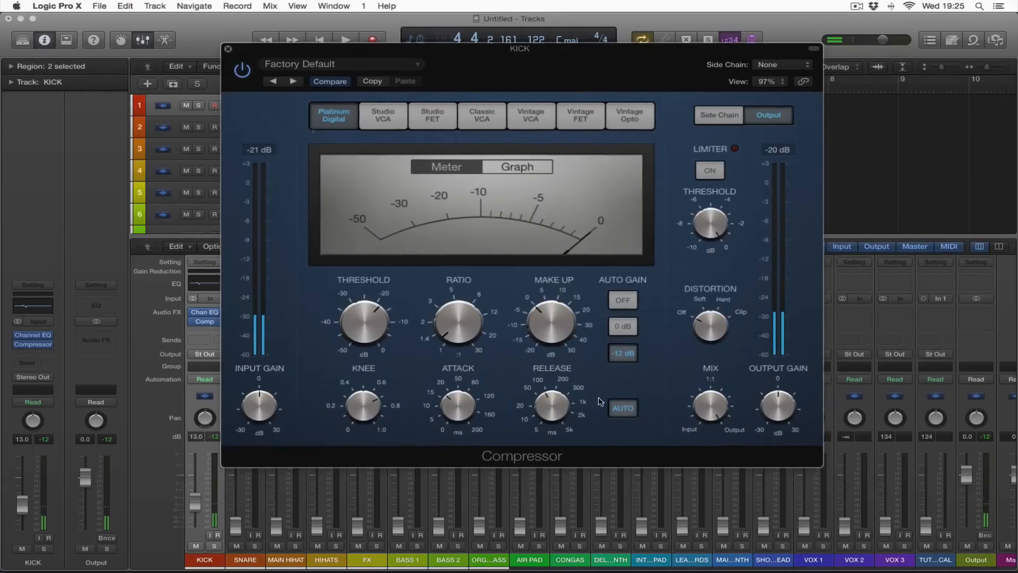
drag(500, 79, 529, 77)
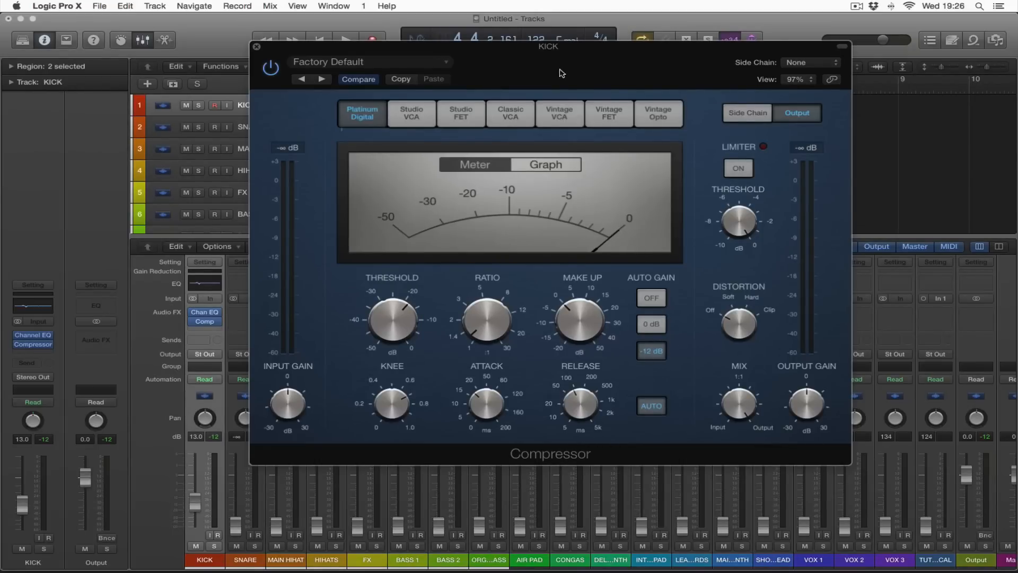
drag(562, 73, 548, 85)
key(space)
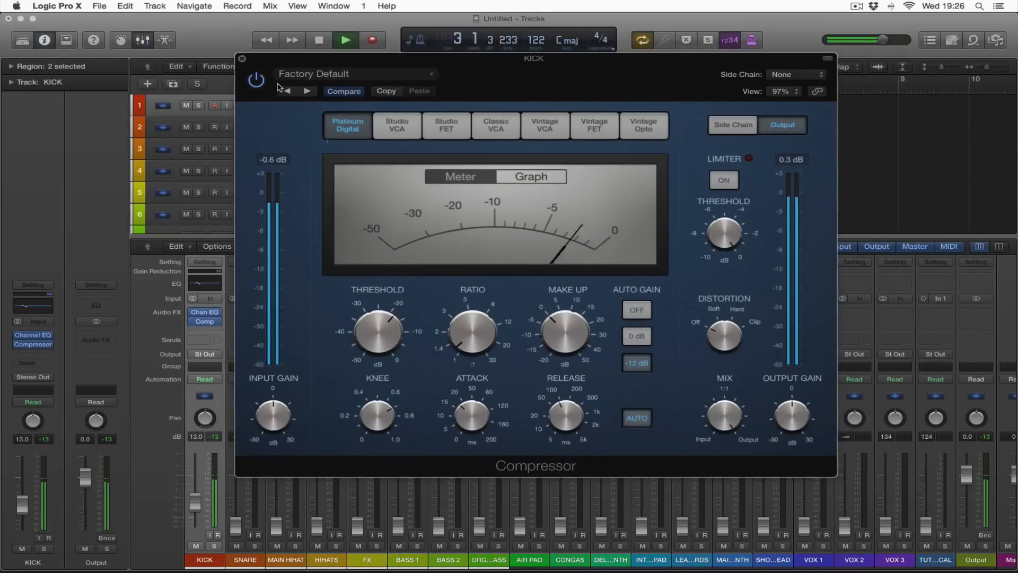
click(242, 59)
key(space)
Raise the SNARE channel's level to -17.2 dB and play it together with the kick
drag(236, 522, 237, 507)
key(space)
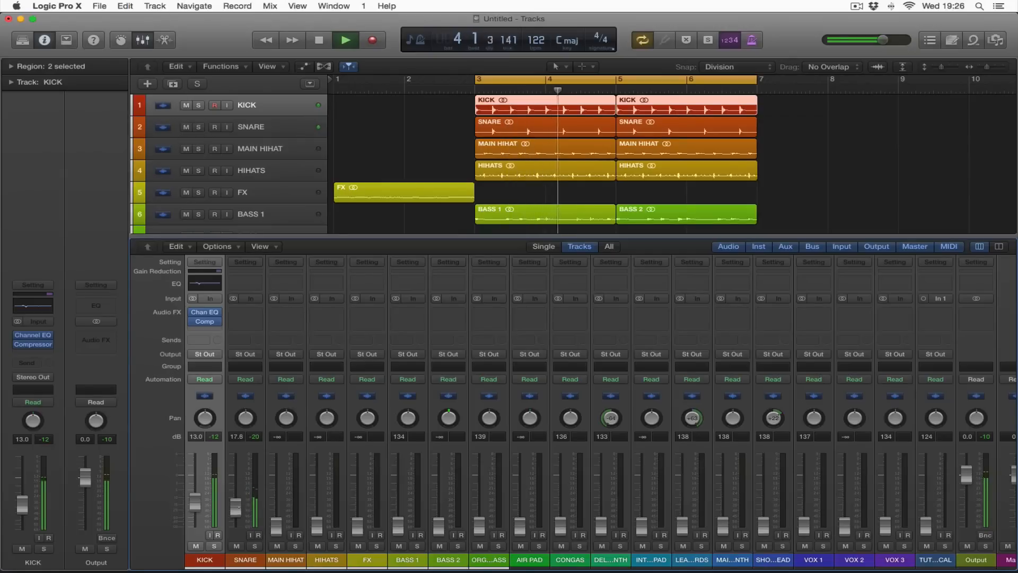
key(space)
Add a Channel EQ with its Analyzer on to the SNARE channel and boost the high shelf 2.5 dB at 4350 Hz
click(245, 295)
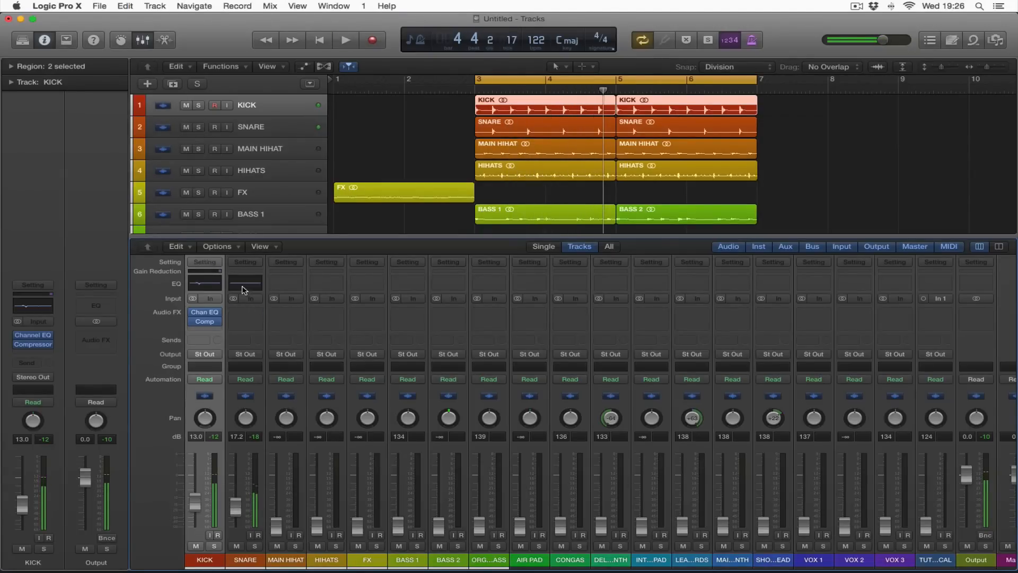
key(space)
click(82, 299)
drag(530, 191, 476, 176)
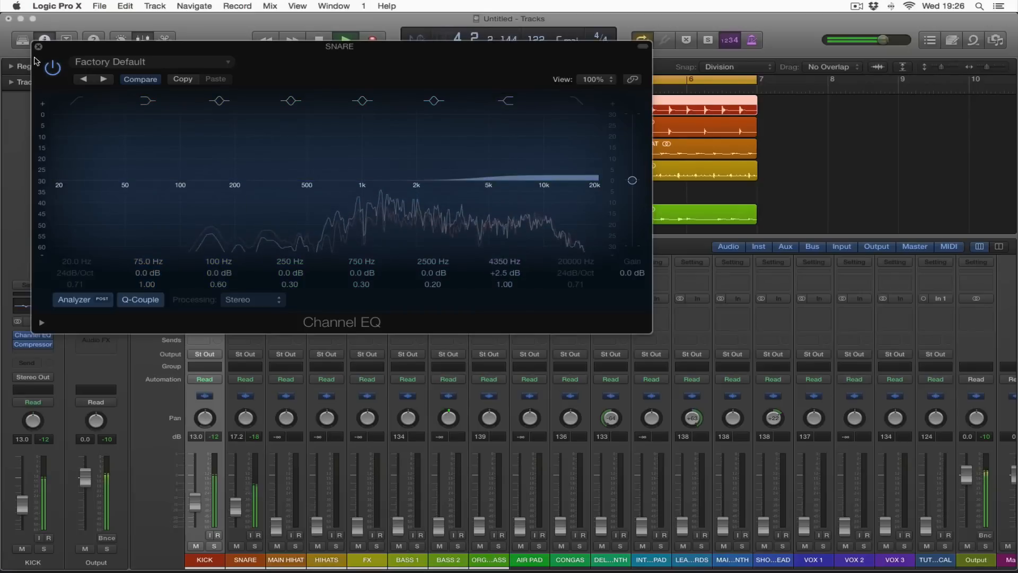
Enable the snare EQ's low-cut filter at 275 Hz with a 48 dB/Oct slope
click(76, 104)
drag(76, 273, 76, 228)
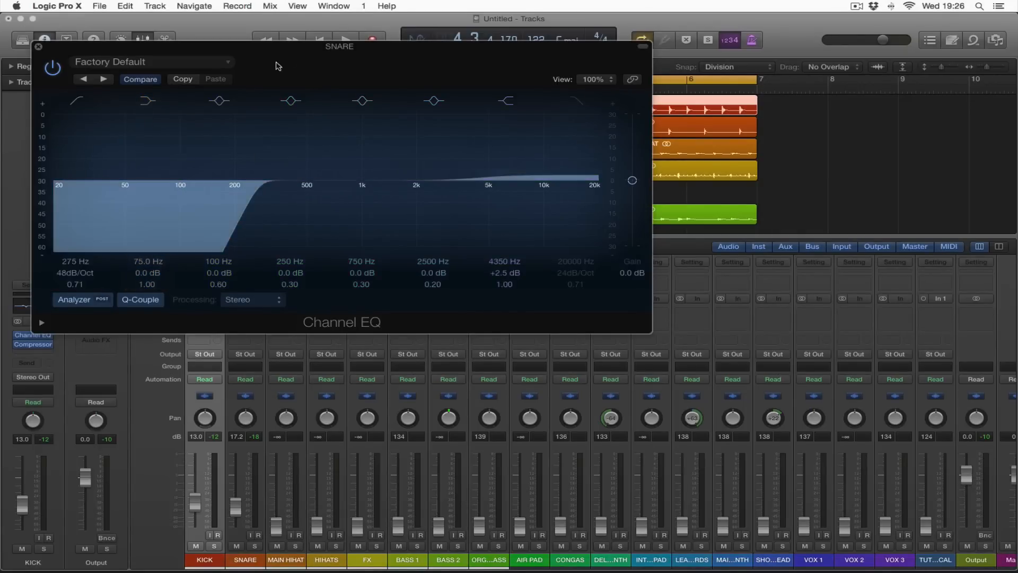
drag(279, 66, 359, 93)
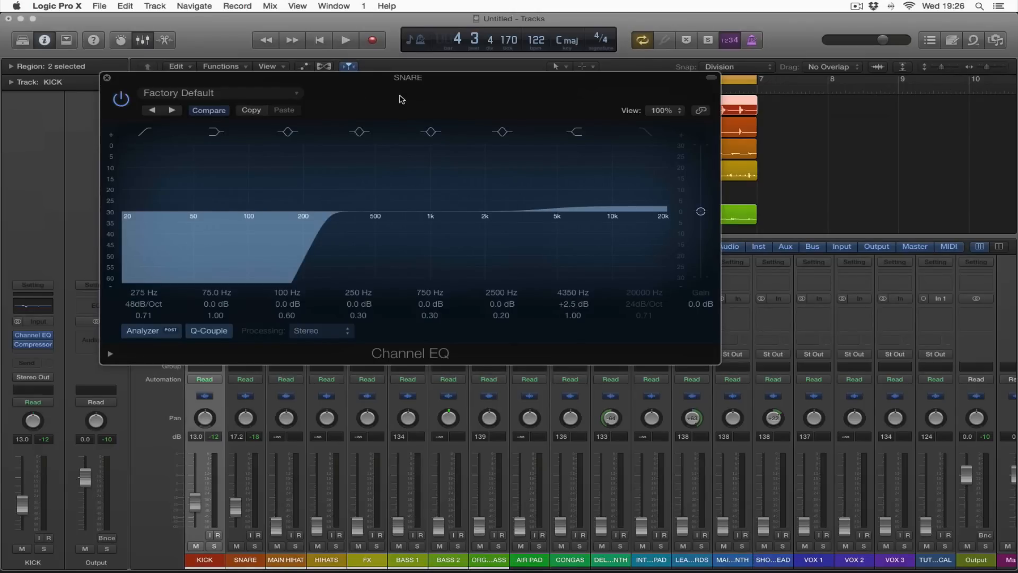
drag(408, 81, 443, 85)
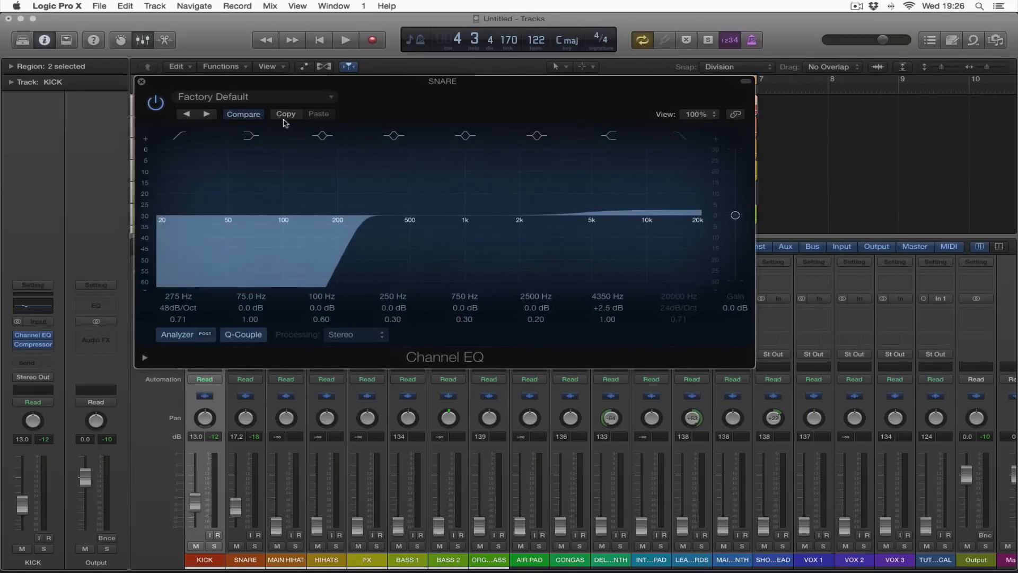
Raise the snare's low-cut frequency to 405 Hz during playback and close the EQ
key(space)
drag(177, 298, 177, 282)
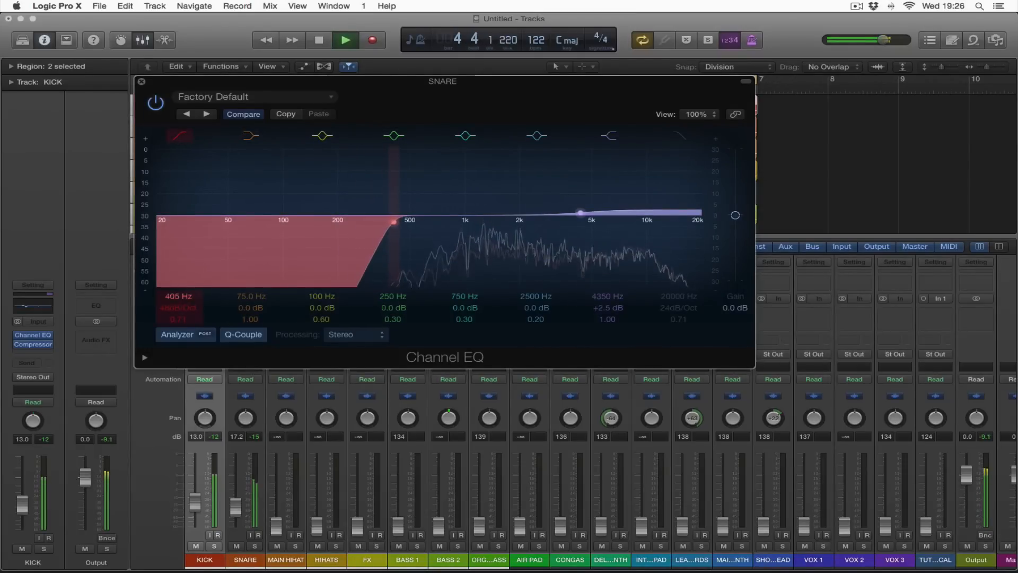
click(142, 82)
Set the SNARE channel's level to -17.4 dB and audition it against the kick
drag(238, 504, 239, 512)
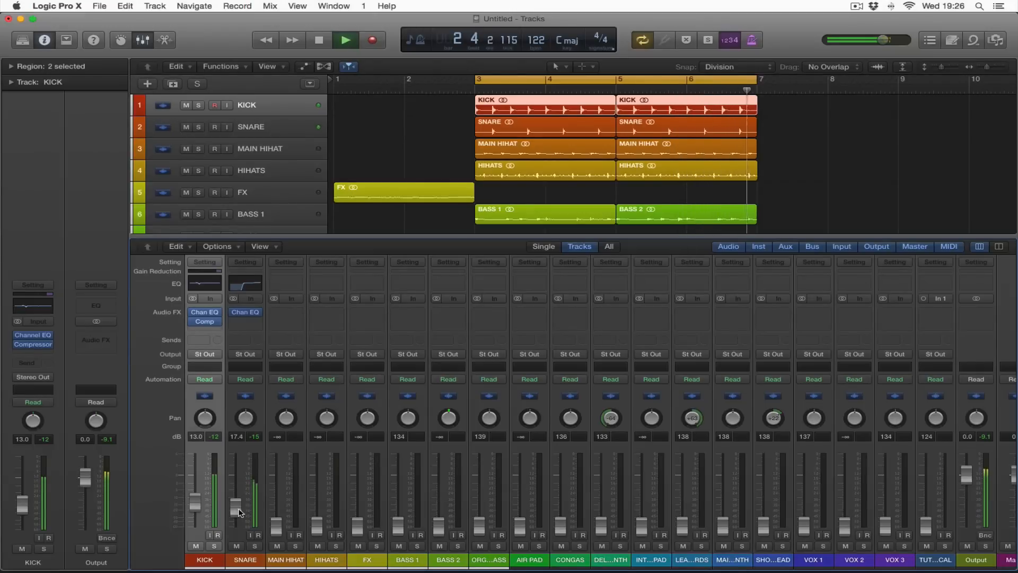
key(space)
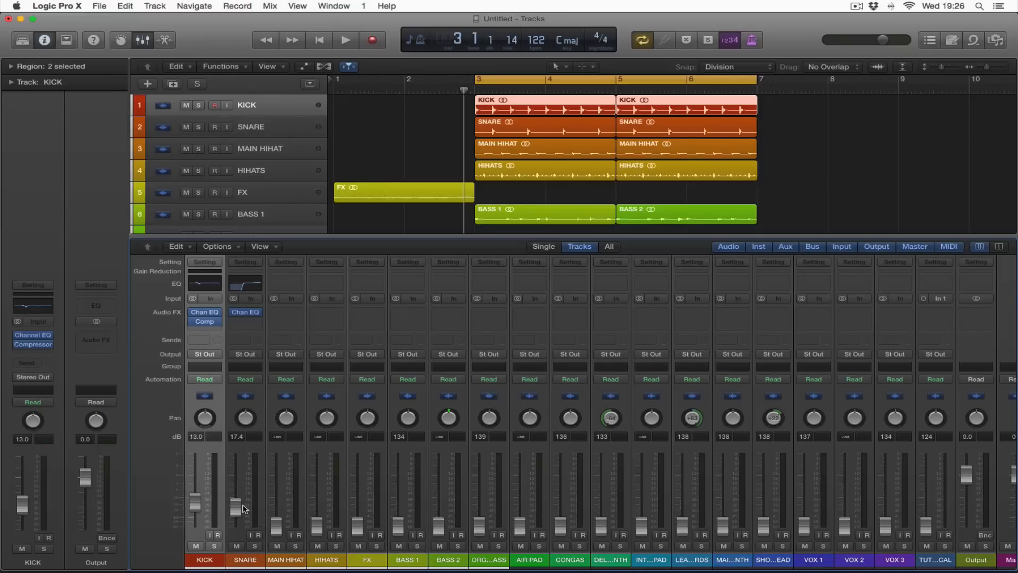
key(space)
key(space)
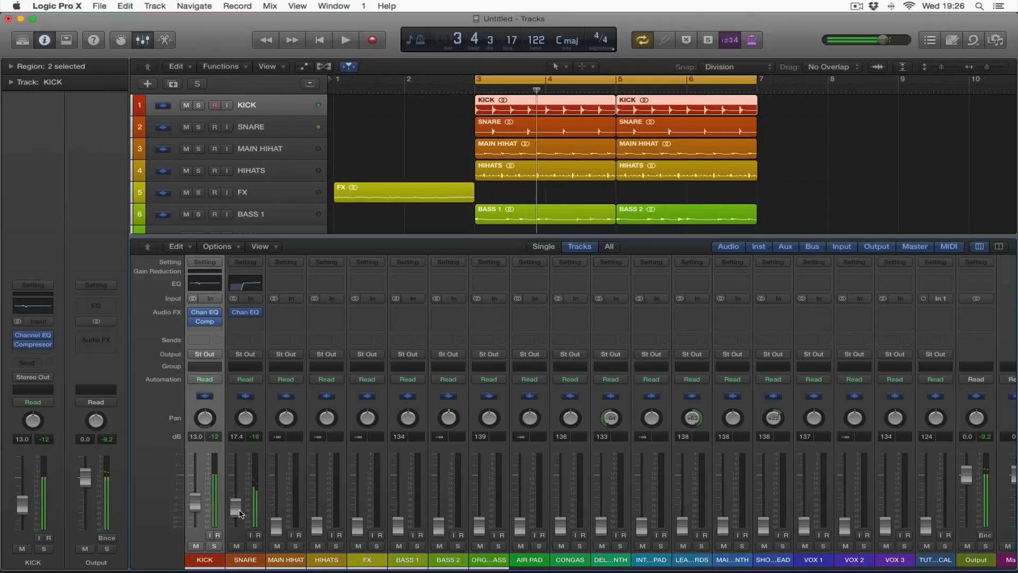
Balance the MAIN HIHAT channel at -13.8 dB and the SNARE channel at -16.6 dB during playback
drag(275, 529, 276, 505)
key(space)
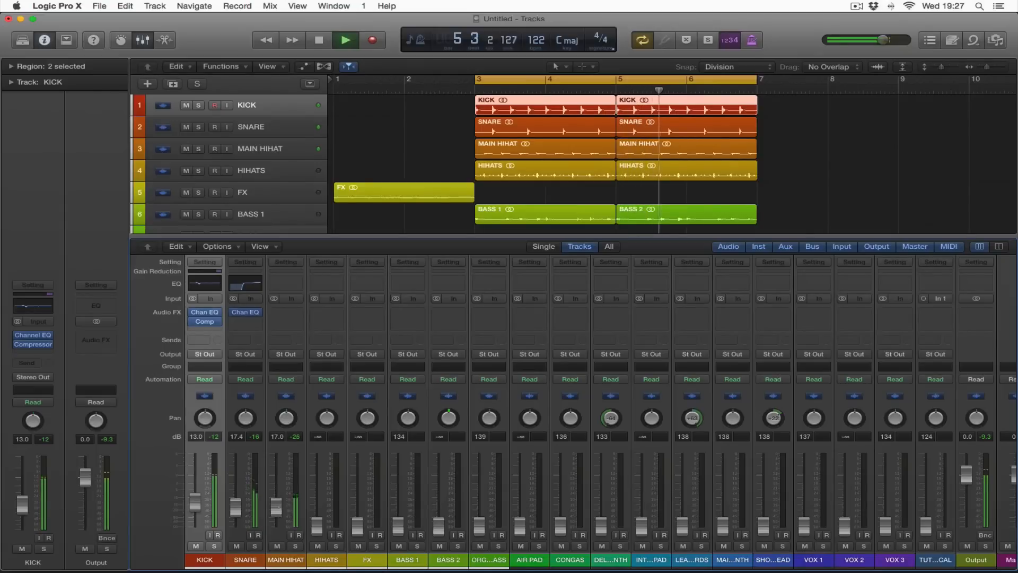
key(space)
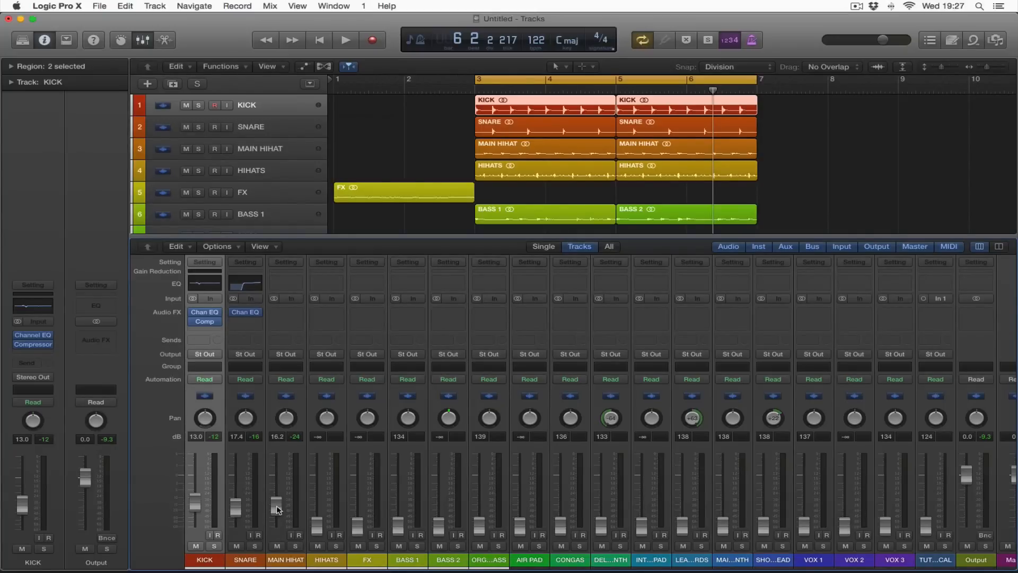
key(space)
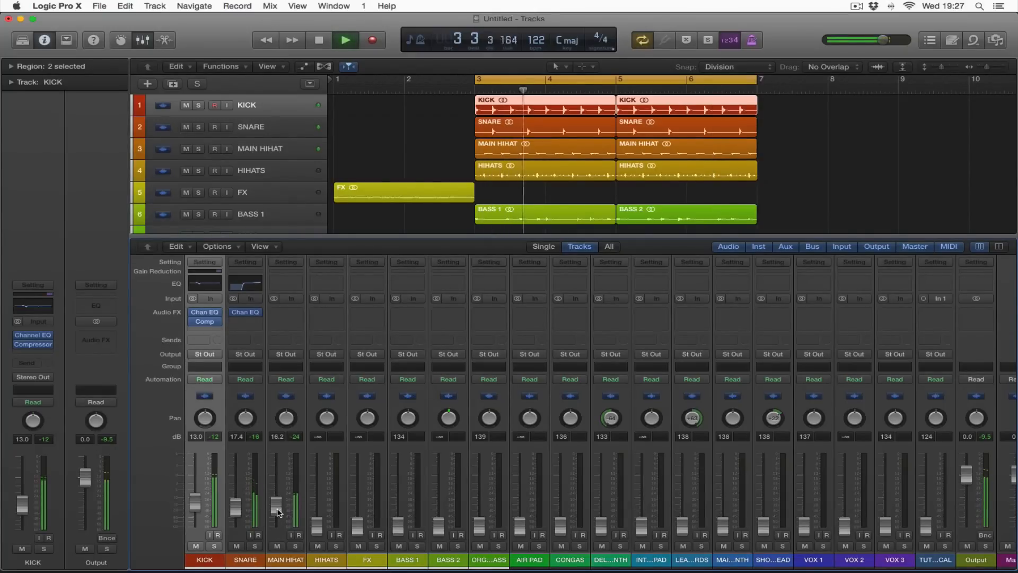
drag(280, 510, 279, 507)
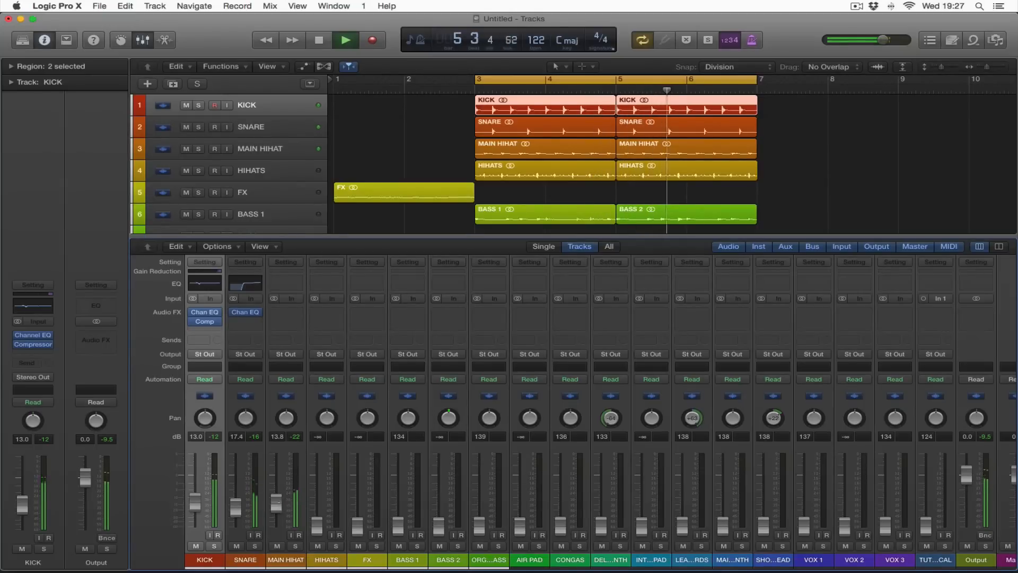
key(space)
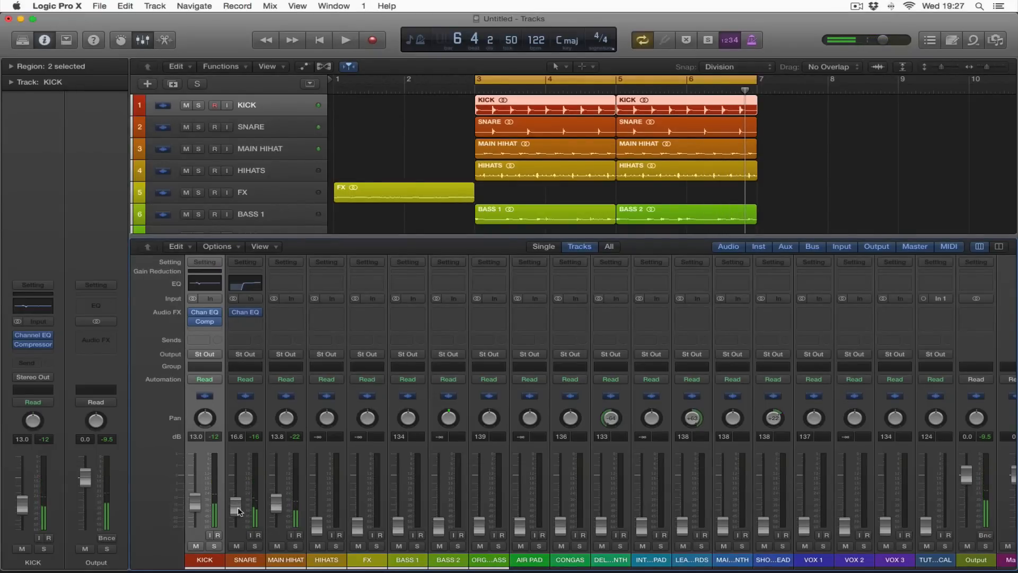
Raise the HIHATS channel's level to -15.4 dB and play it with the other drums
key(space)
key(space)
drag(317, 526, 316, 522)
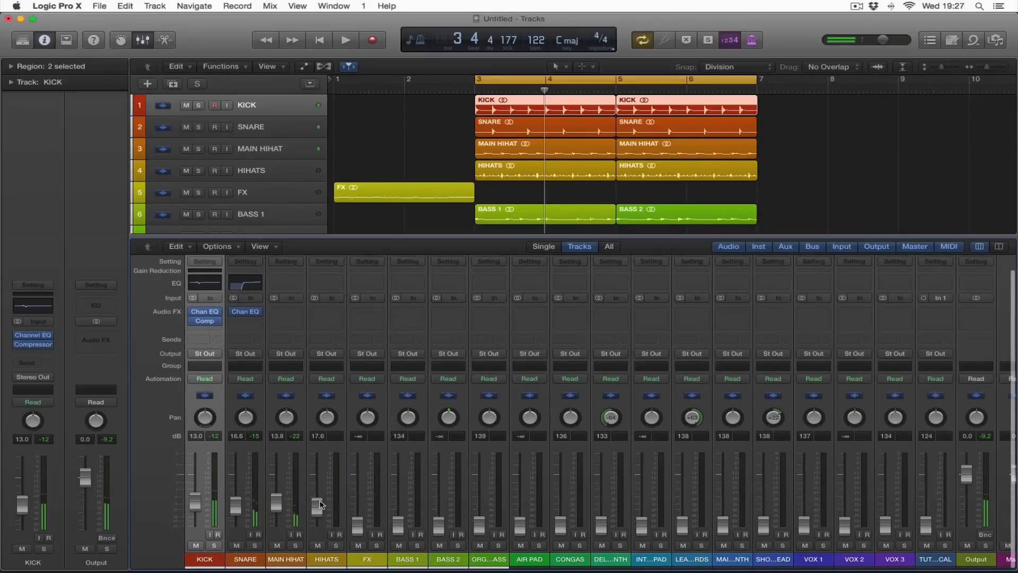
key(space)
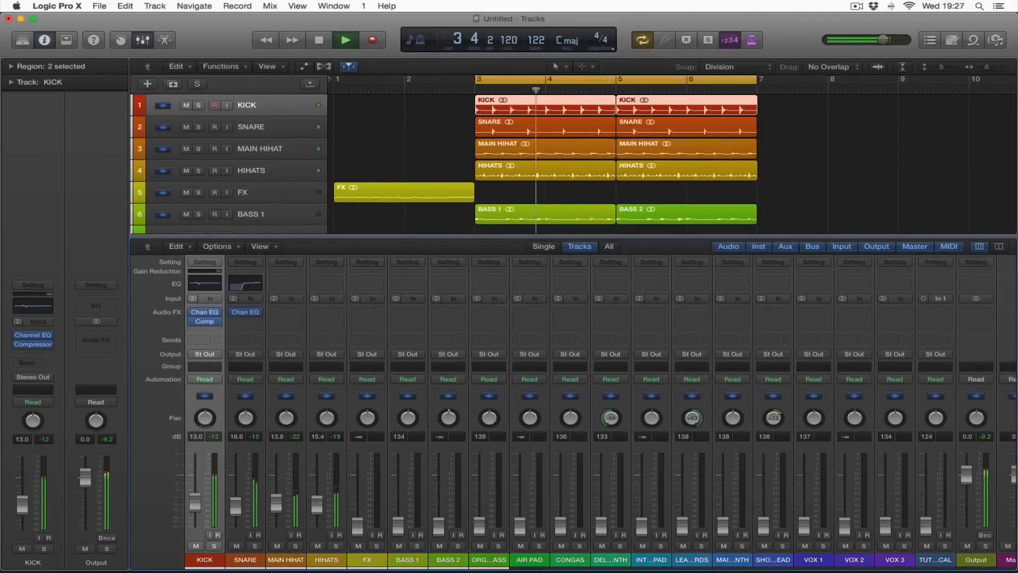
Insert a stereo Sample Delay on the HIHATS channel with a left delay of 45 samples and close it
key(space)
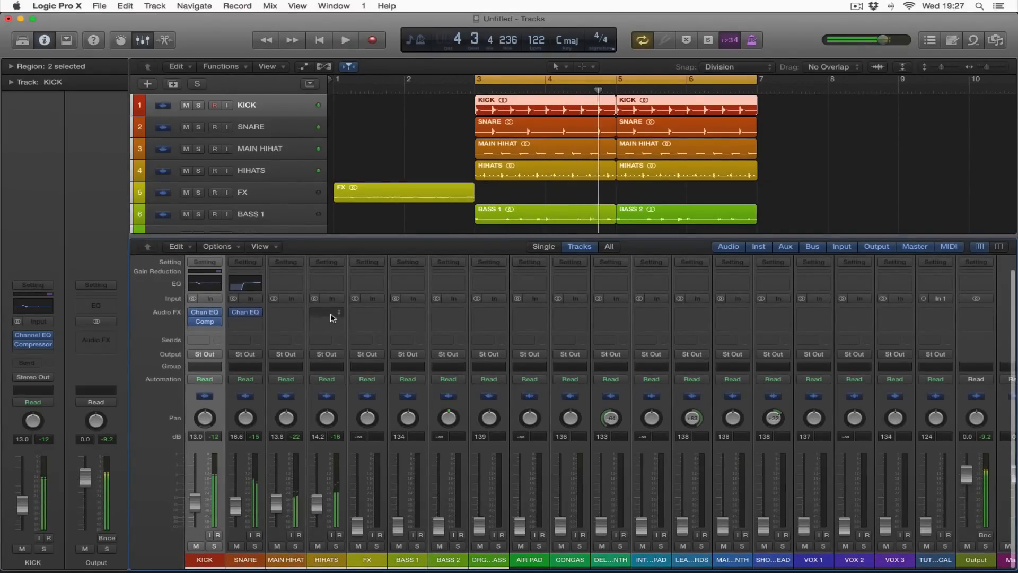
click(332, 318)
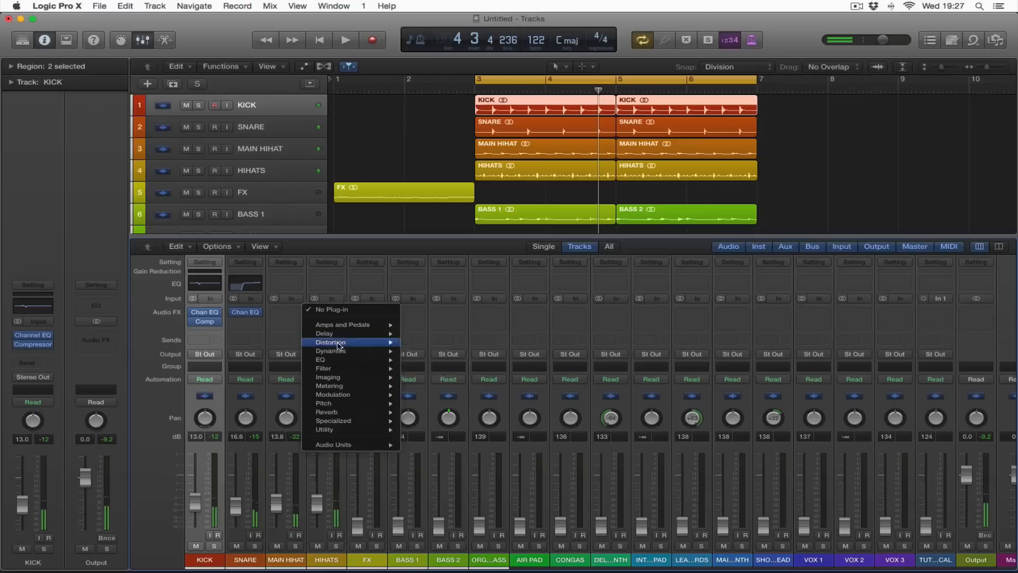
mouse_move(355, 333)
mouse_move(454, 351)
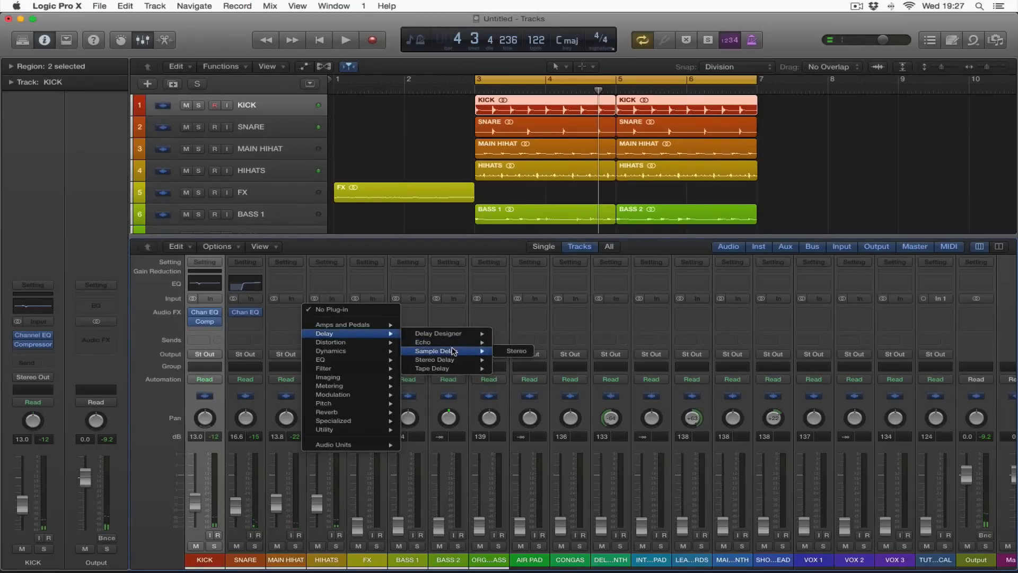
click(517, 351)
drag(166, 48, 217, 58)
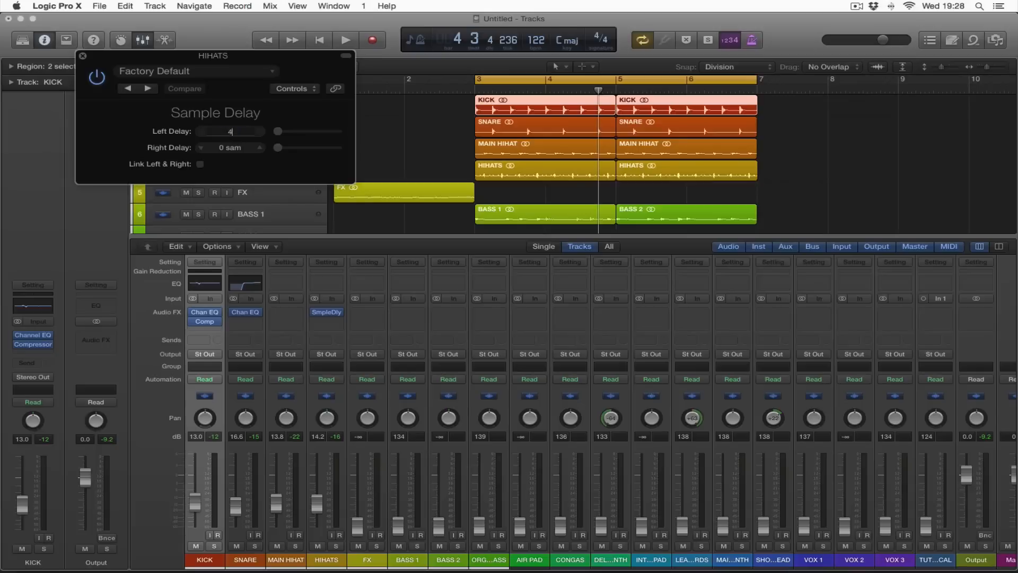
click(83, 56)
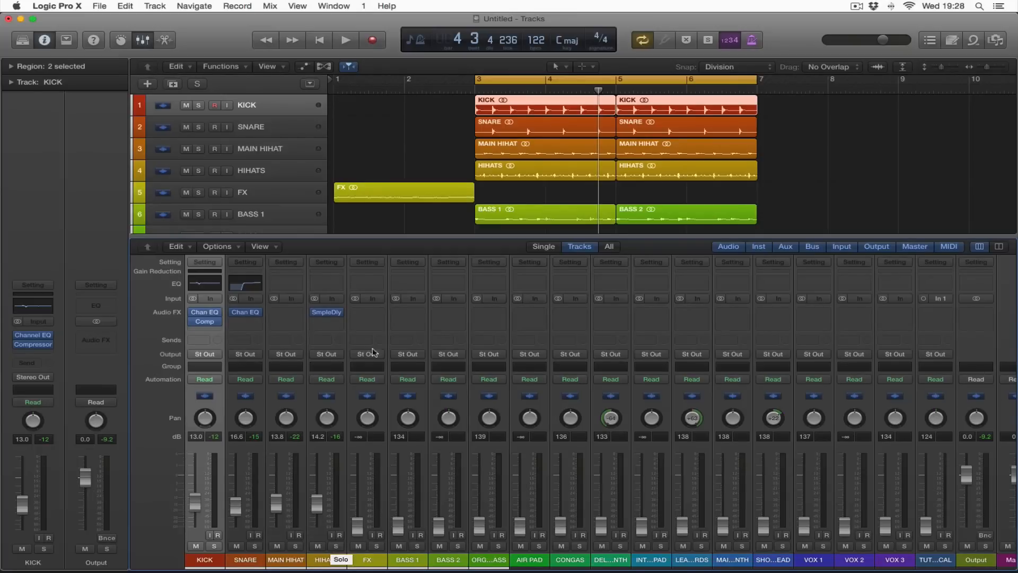
click(324, 313)
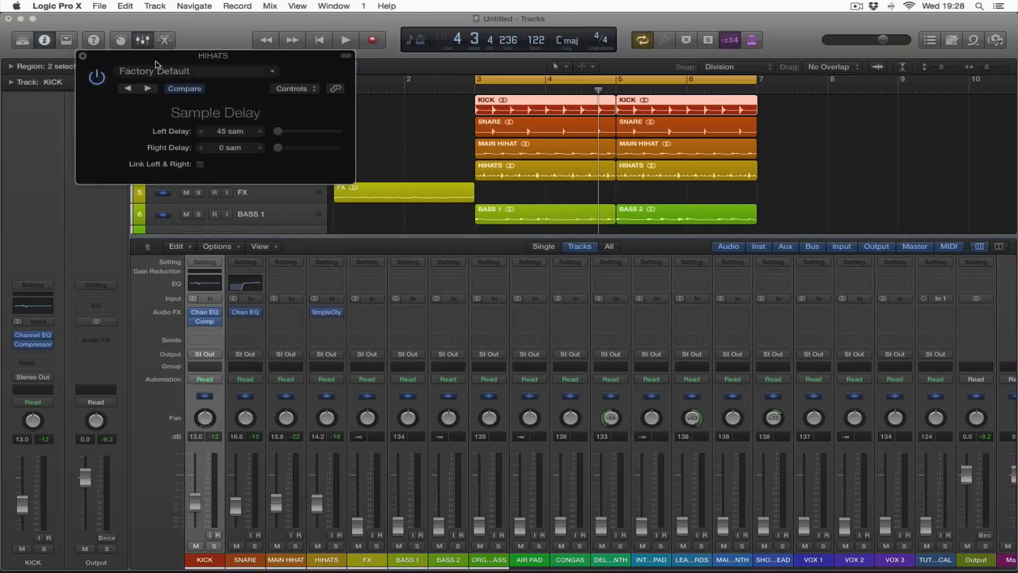
click(82, 56)
Play the drums with the HIHATS Sample Delay bypassed and active to compare the stereo effect
key(space)
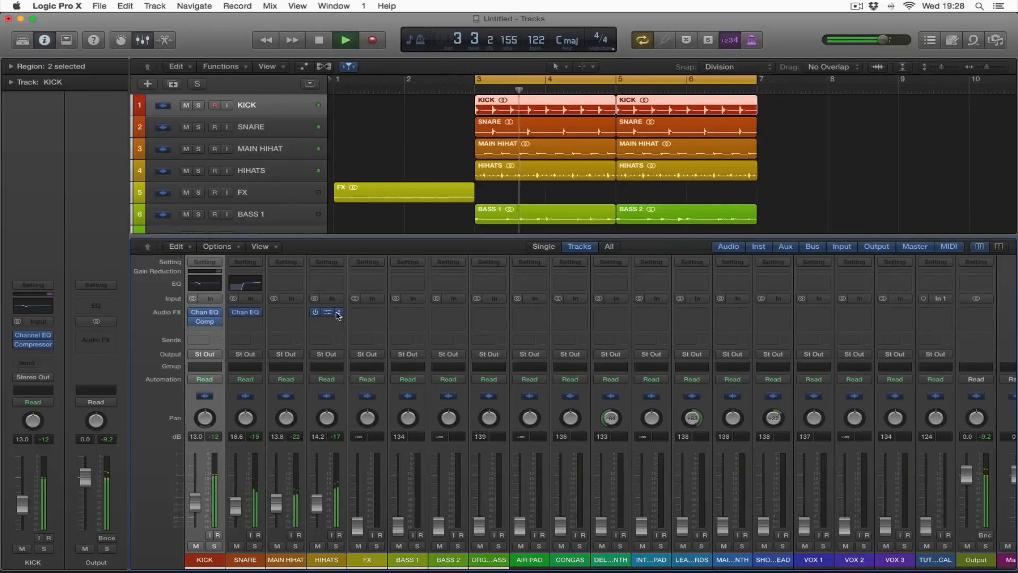
key(space)
key(space)
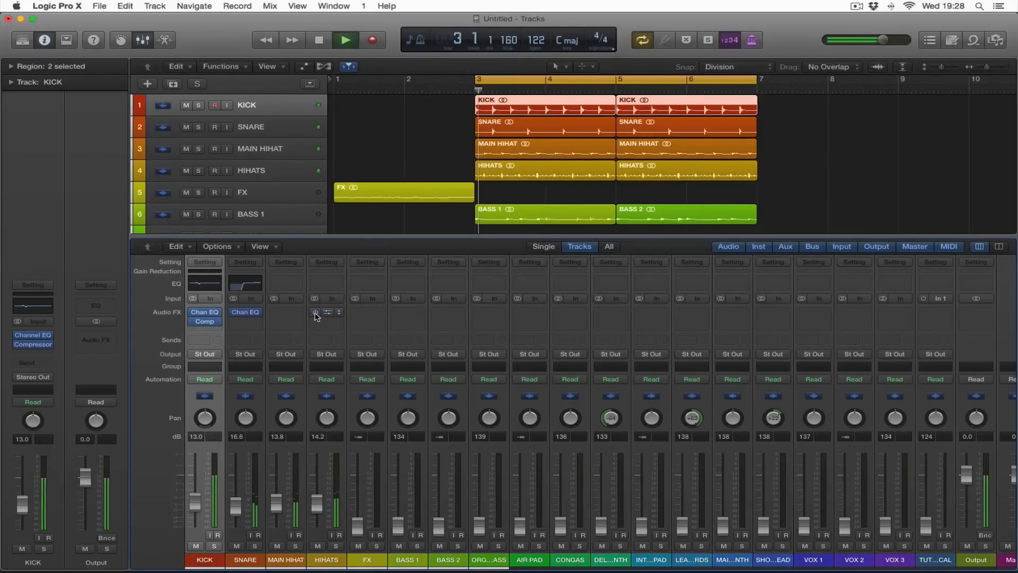
key(space)
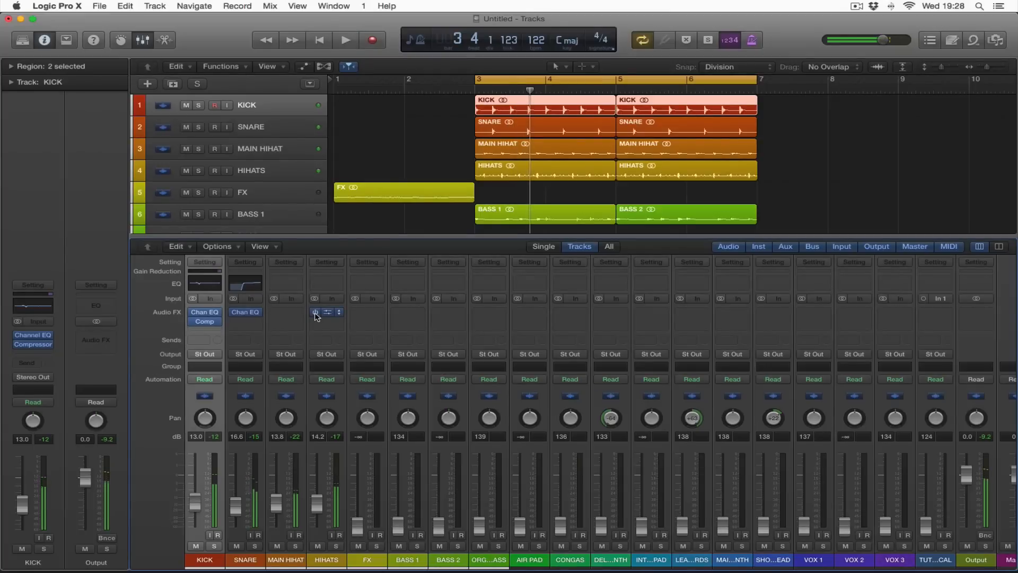
Set the left delay of the HIHATS Sample Delay to 101 samples and close the plug-in
key(space)
click(325, 312)
key(space)
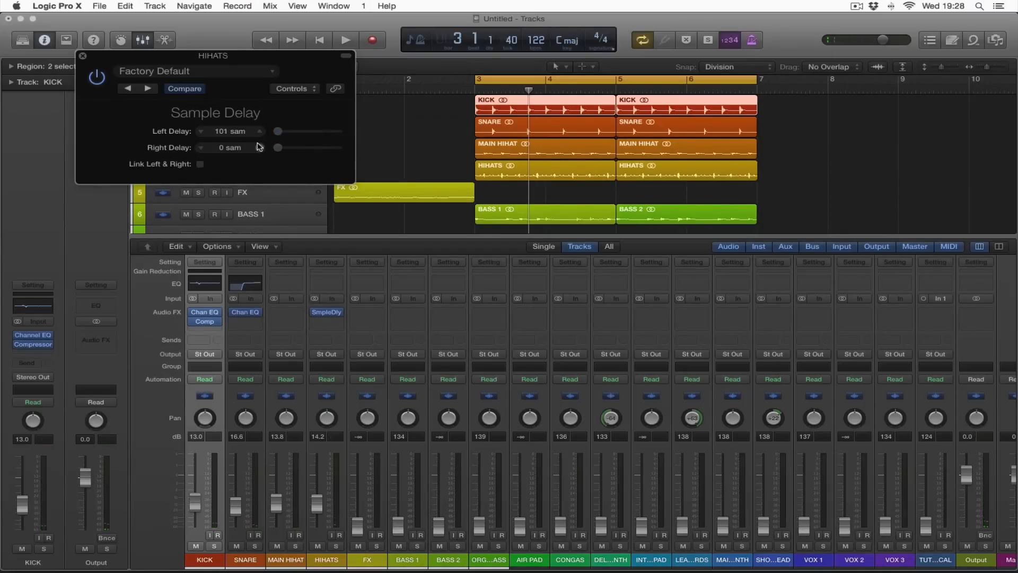
key(space)
click(326, 313)
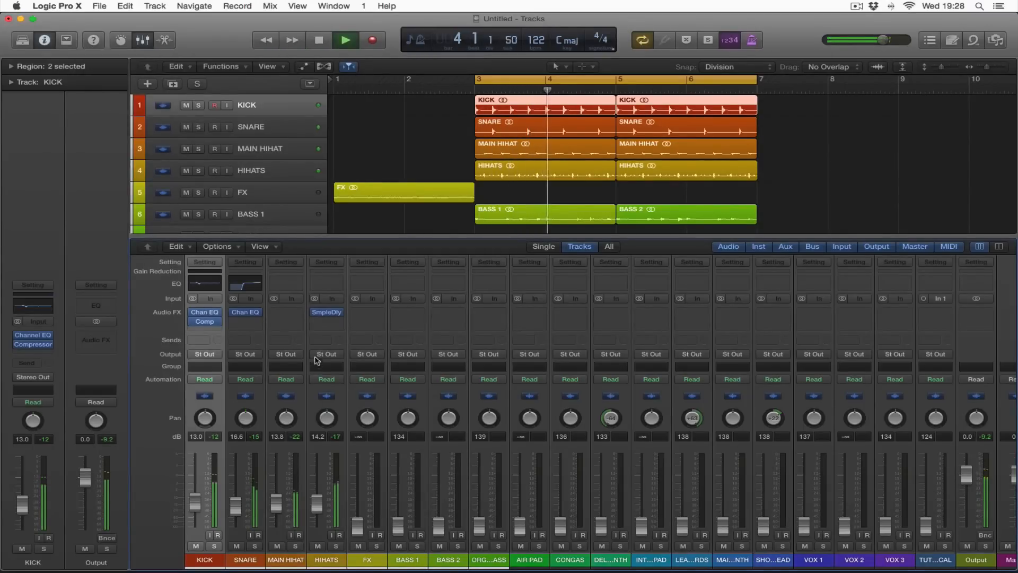
Compare the longer HIHATS delay against the bypassed sound during playback, leaving the plug-in enabled
key(space)
key(space)
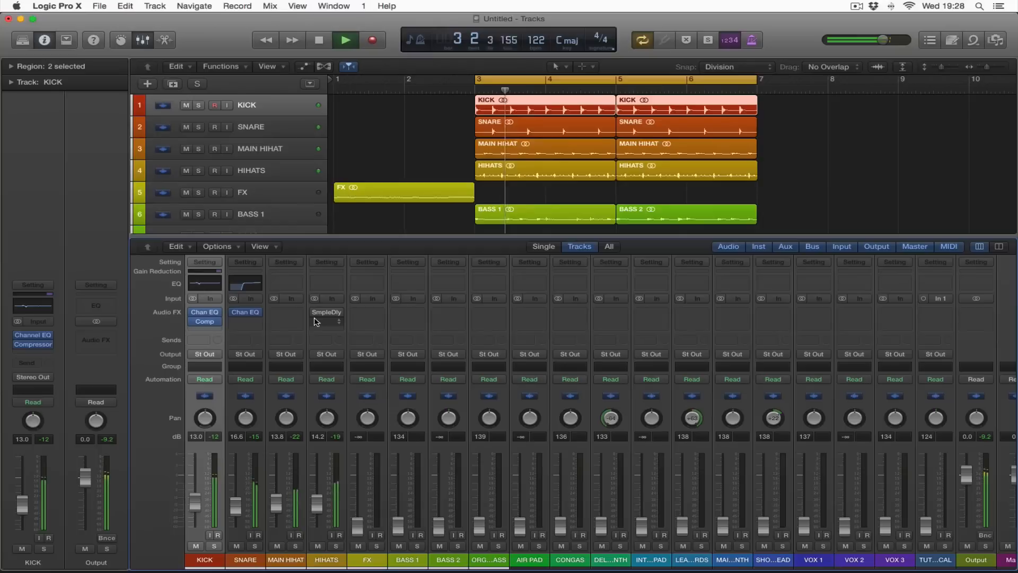
key(space)
key(space)
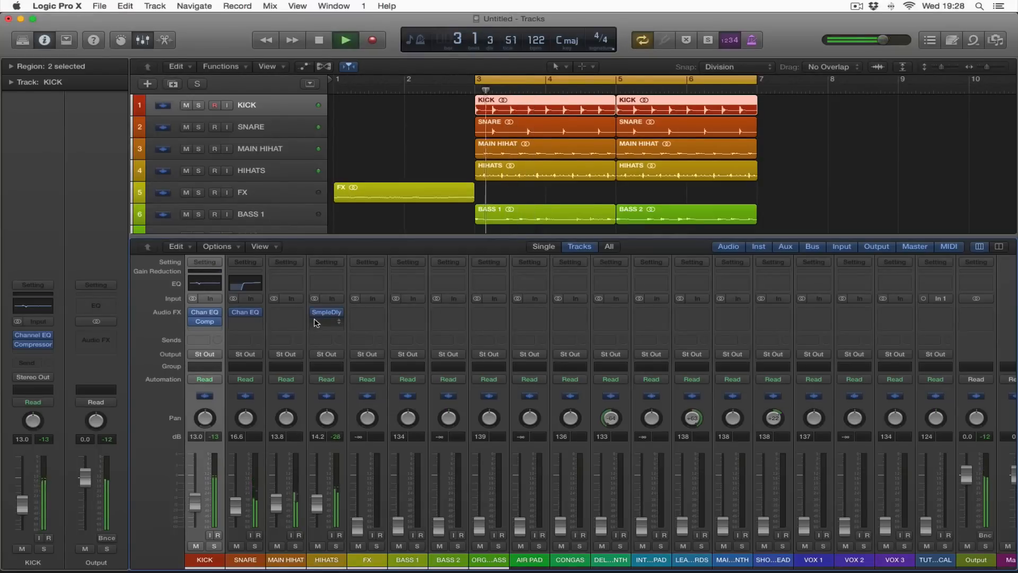
key(space)
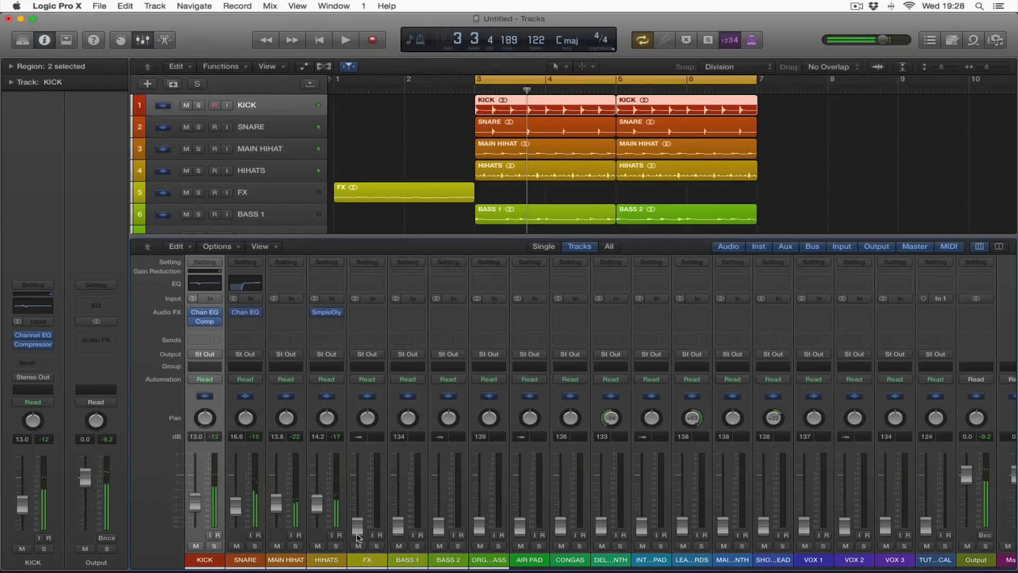
Select the BASS 1 track and raise its level to -7.8 dB while playing it with the drums
click(263, 211)
drag(402, 530, 401, 526)
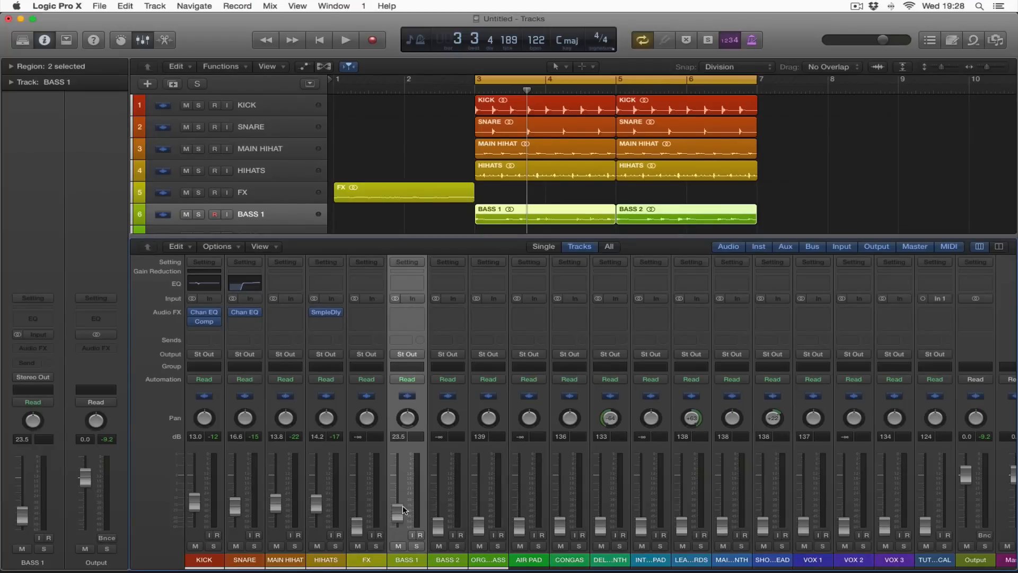
key(space)
drag(403, 510, 403, 500)
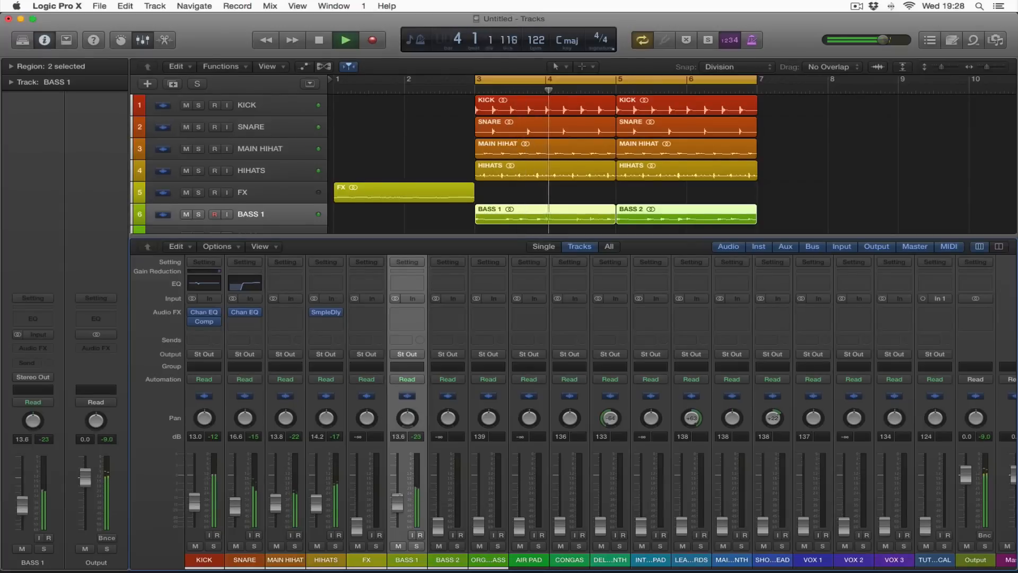
drag(403, 504, 399, 493)
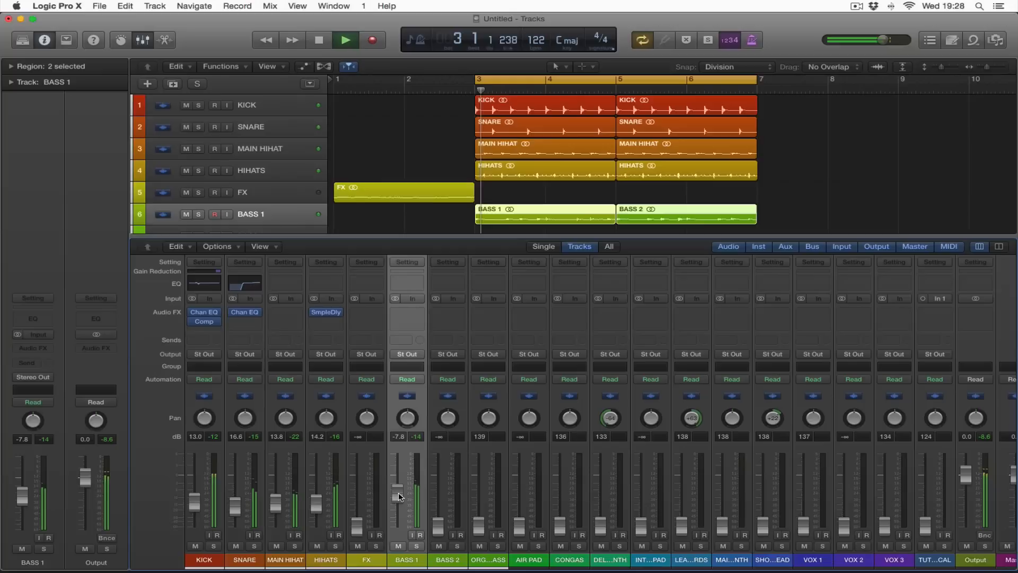
Add a Channel EQ to BASS 1 and cut 100 Hz by 4.5 dB with a Q of 1.60
click(407, 281)
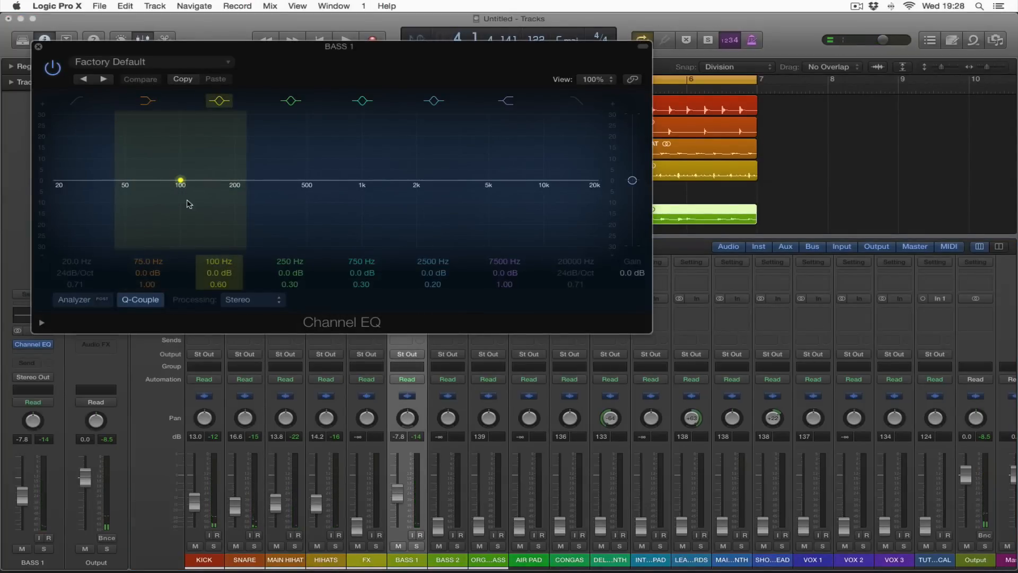
drag(180, 182, 182, 194)
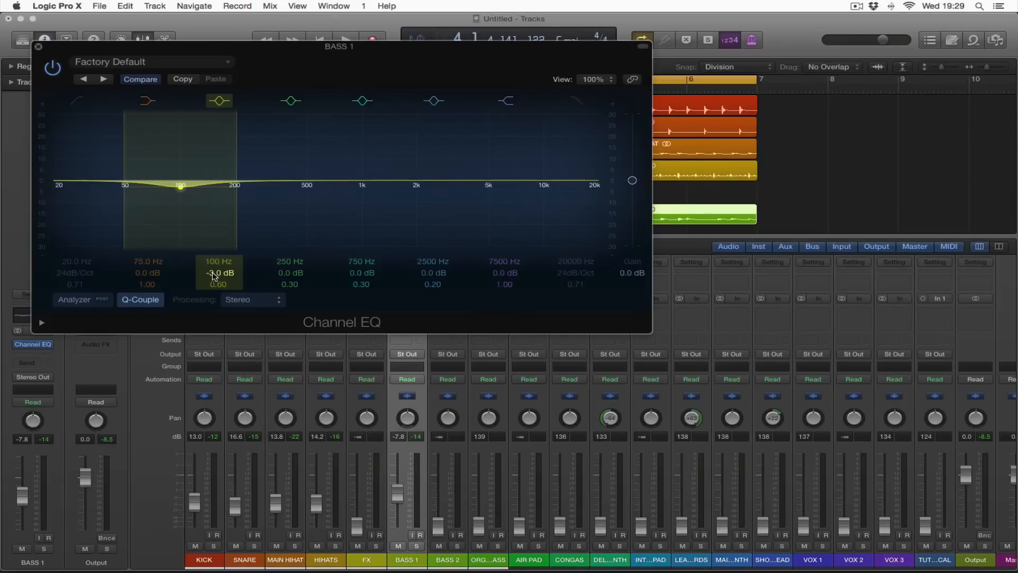
mouse_move(214, 287)
mouse_down()
mouse_move(214, 268)
mouse_move(214, 281)
mouse_up()
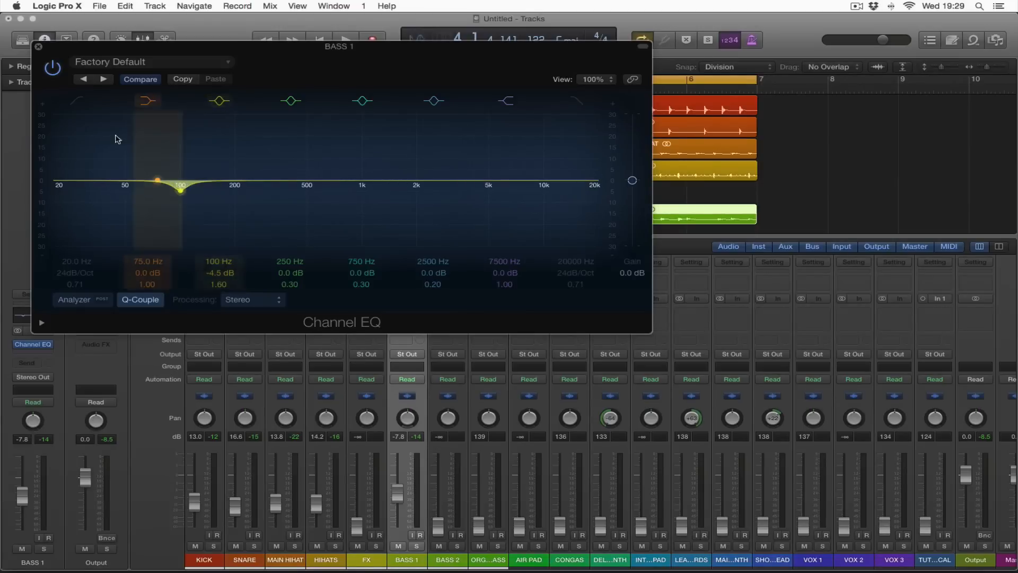
Turn on the BASS 1 EQ's analyzer, boost the low shelf by 12.5 dB at 39 Hz during playback, and close the EQ
click(69, 300)
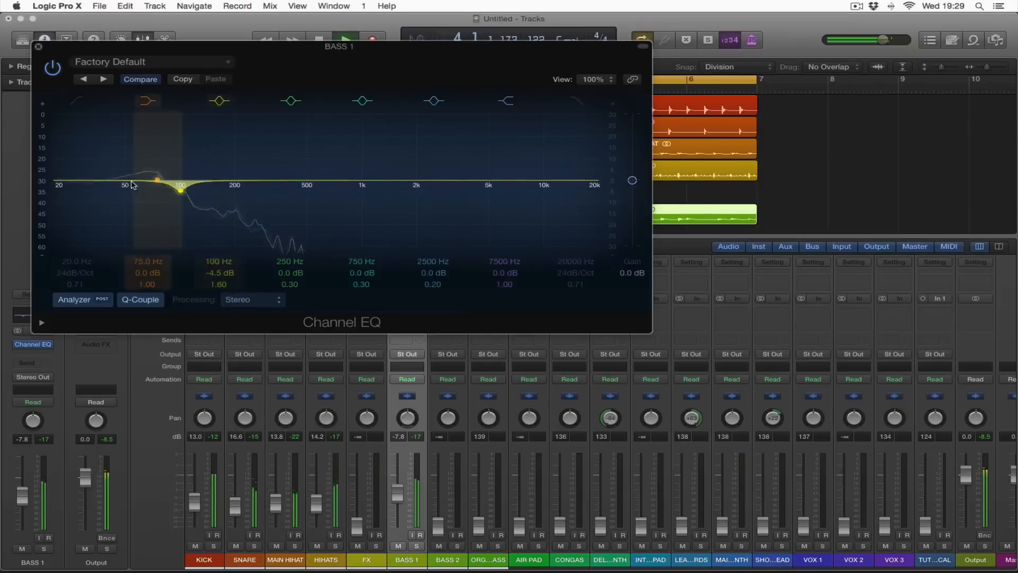
drag(133, 184, 103, 144)
key(space)
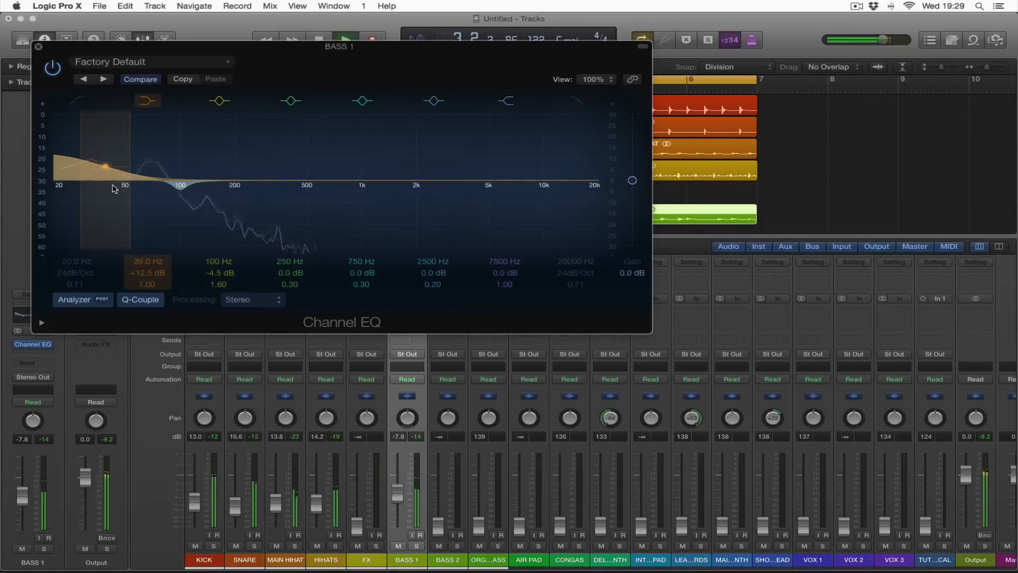
click(38, 46)
key(space)
Insert a Compressor after the Channel EQ on the BASS 1 channel
click(405, 321)
mouse_move(424, 360)
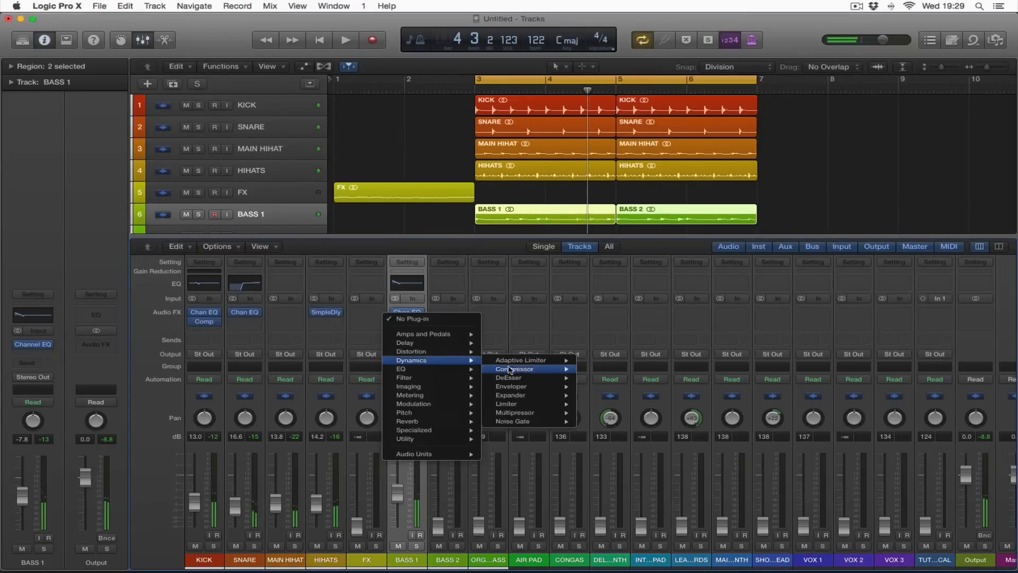
click(580, 369)
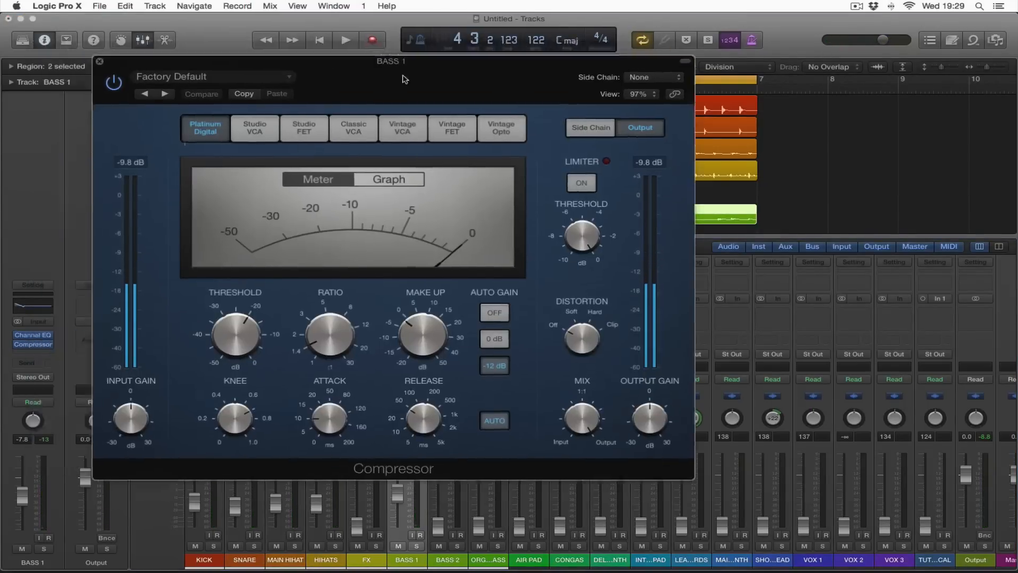
drag(404, 79, 422, 81)
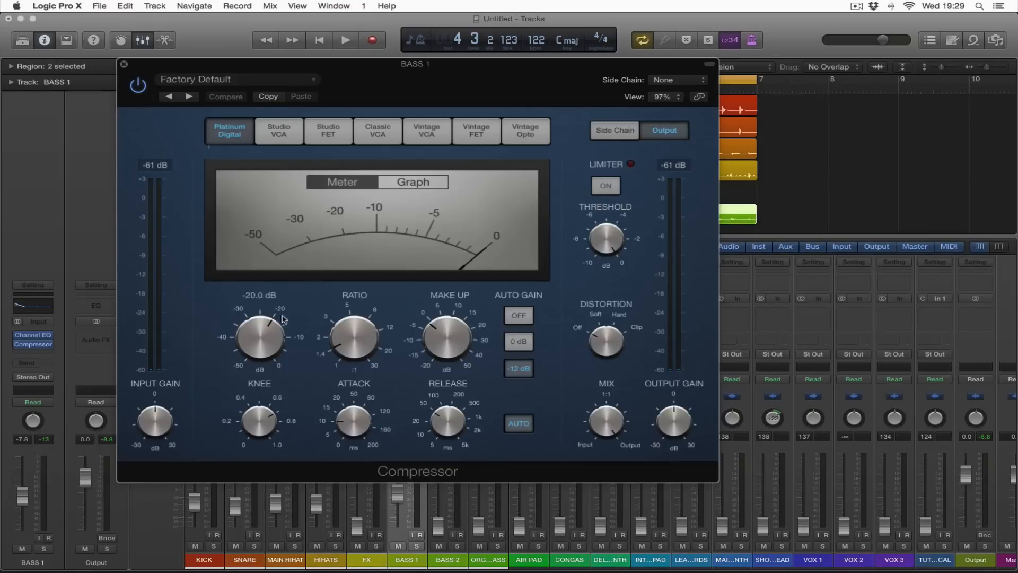
Set the BASS 1 compressor to a threshold of about -30 dB and a 1.8:1 ratio with auto release off, and close it
key(space)
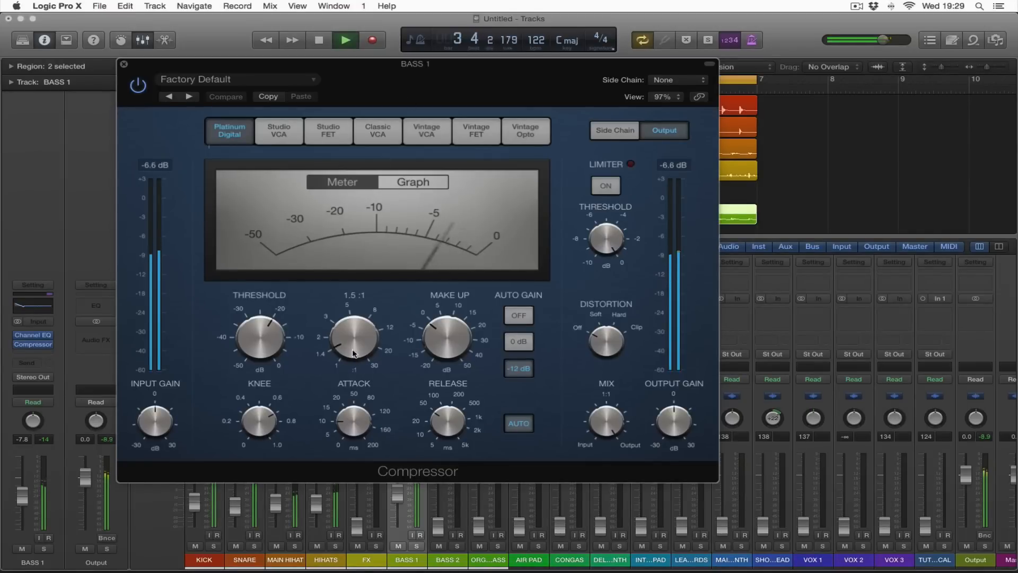
drag(259, 351, 258, 369)
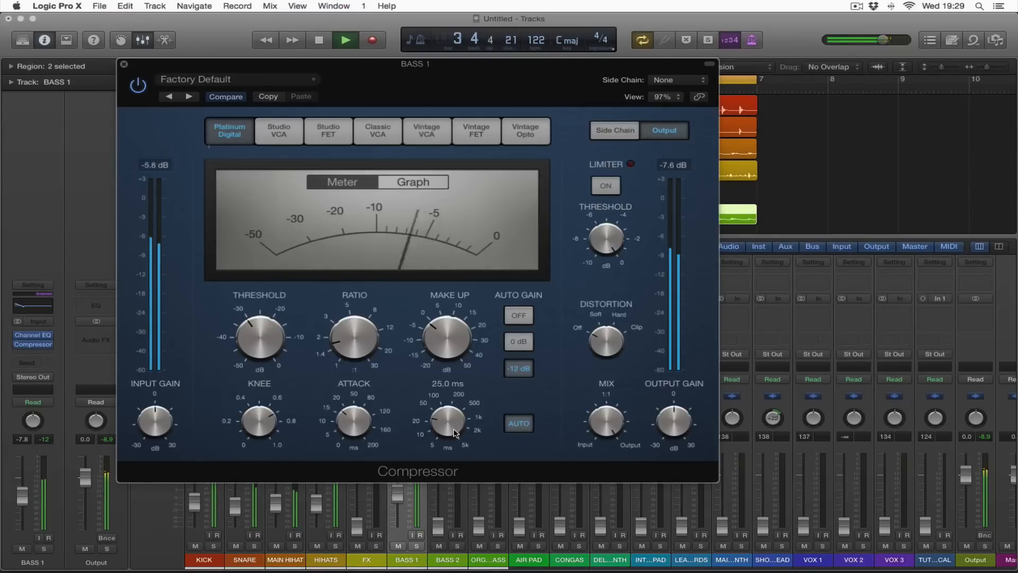
click(532, 429)
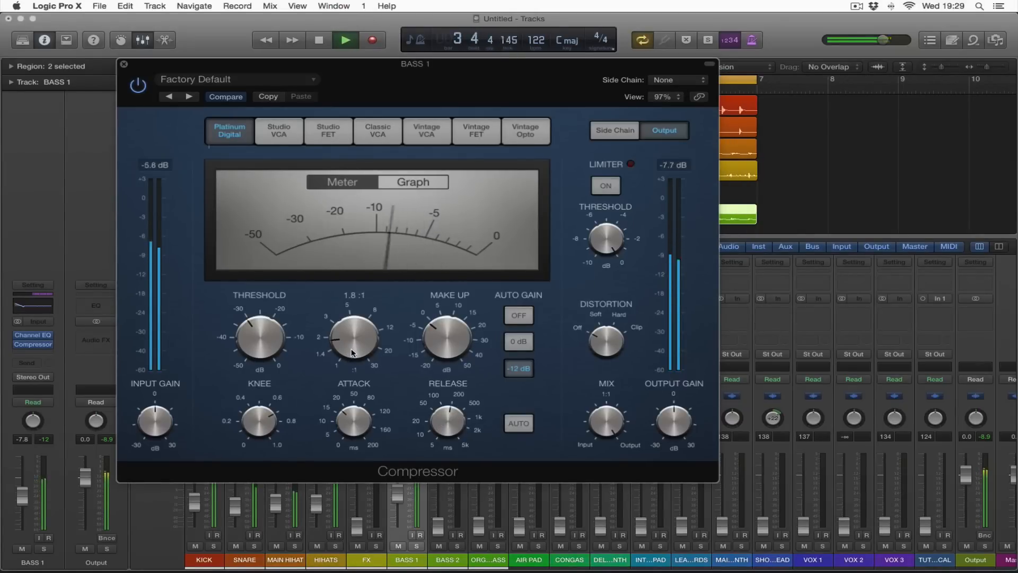
key(space)
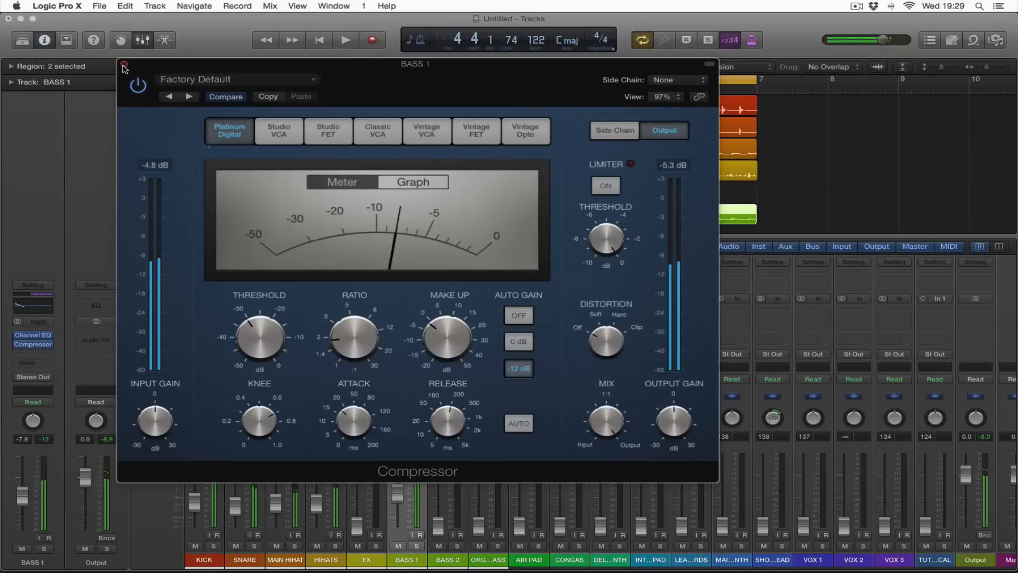
click(124, 65)
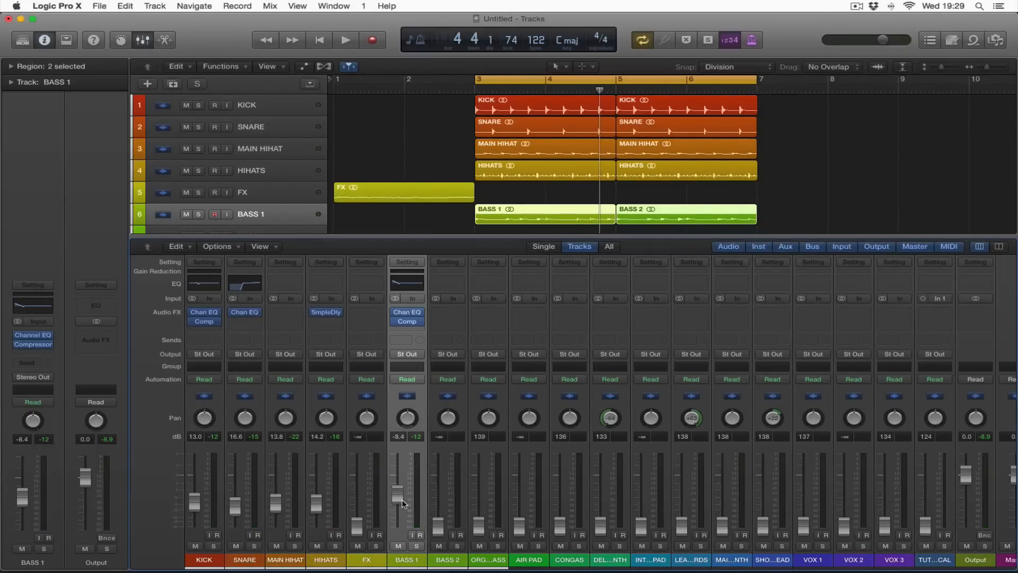
Raise the BASS 1 channel's level to -3.0 dB while playing it against the drums
key(space)
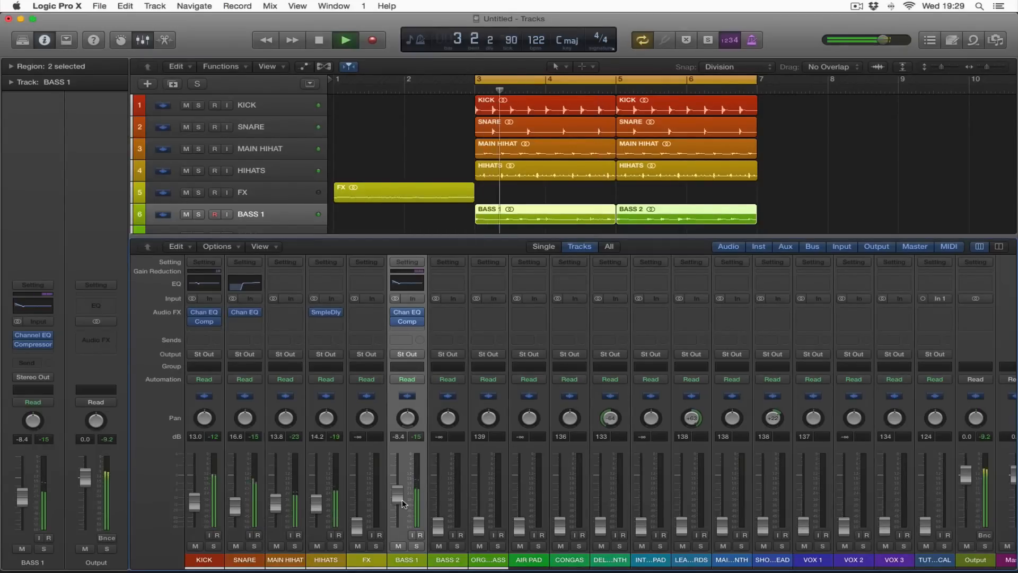
drag(402, 503, 400, 497)
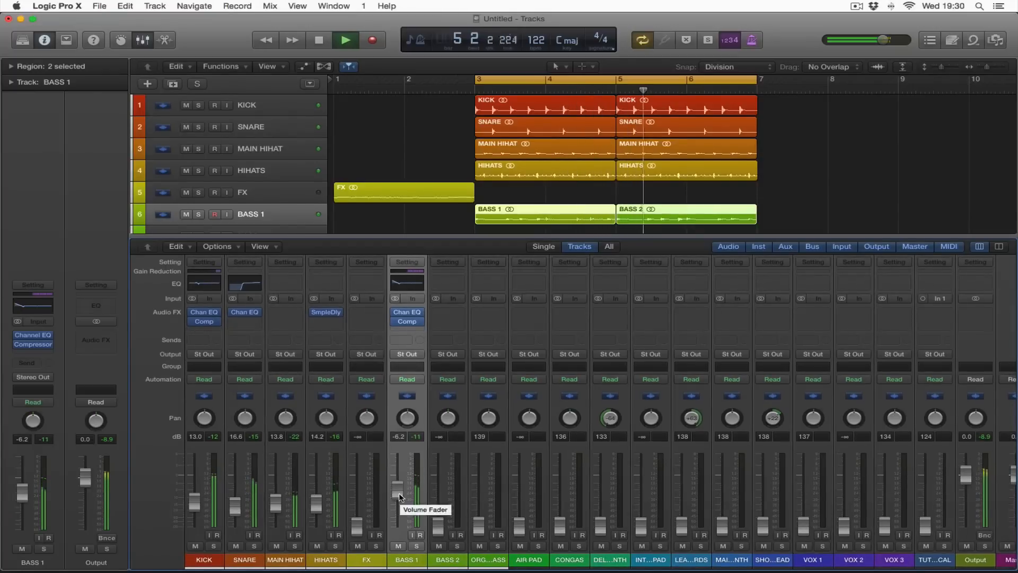
key(space)
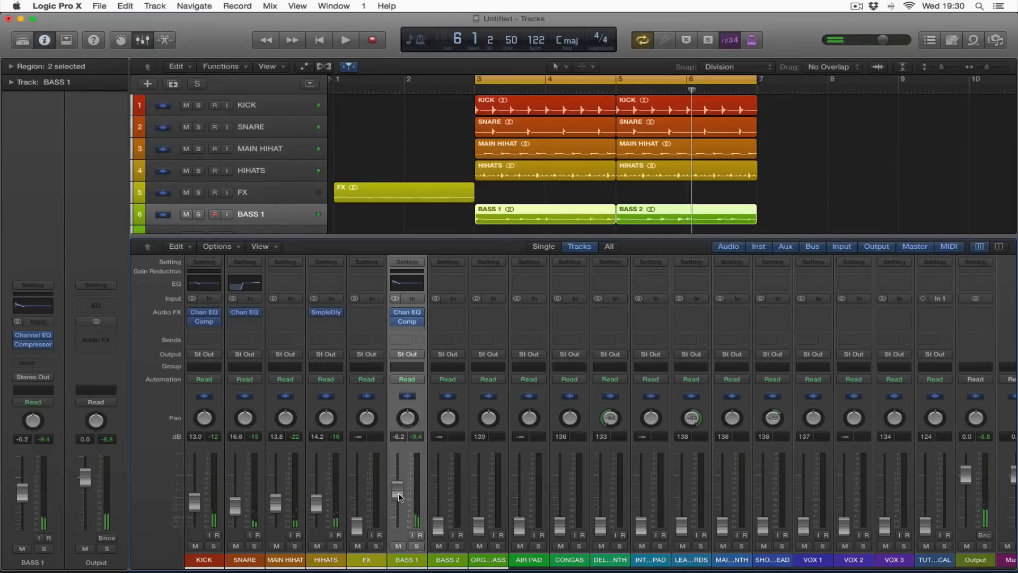
key(space)
drag(398, 492, 402, 481)
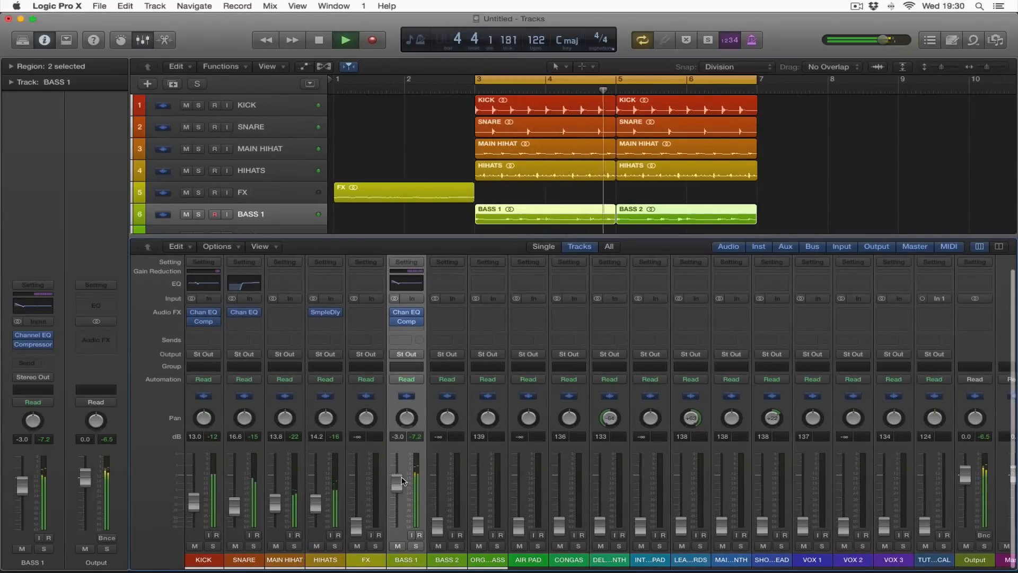
key(space)
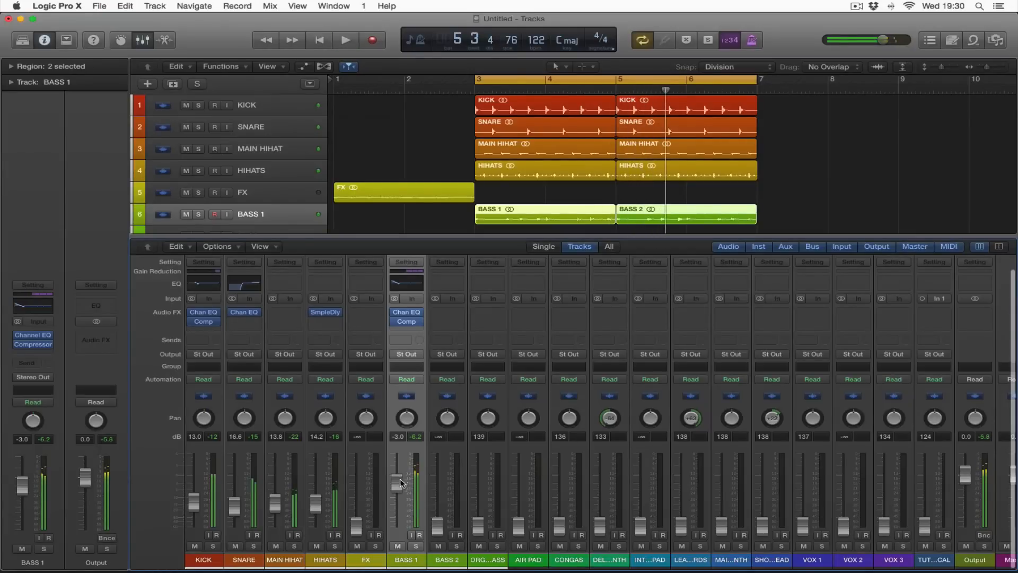
Lower the BASS 1 channel's level to -5.4 dB while listening to it in the mix
drag(396, 482, 396, 485)
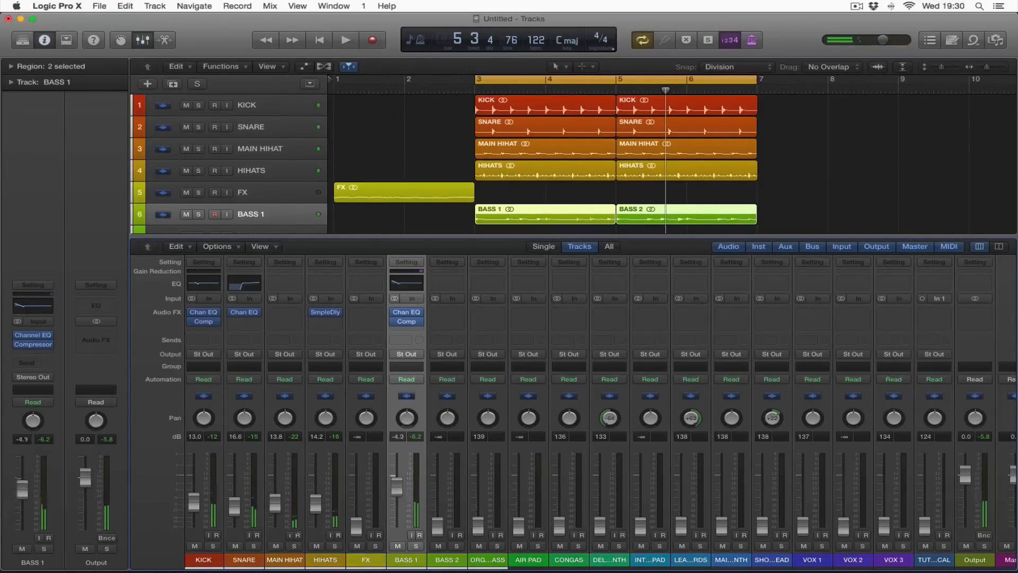
key(space)
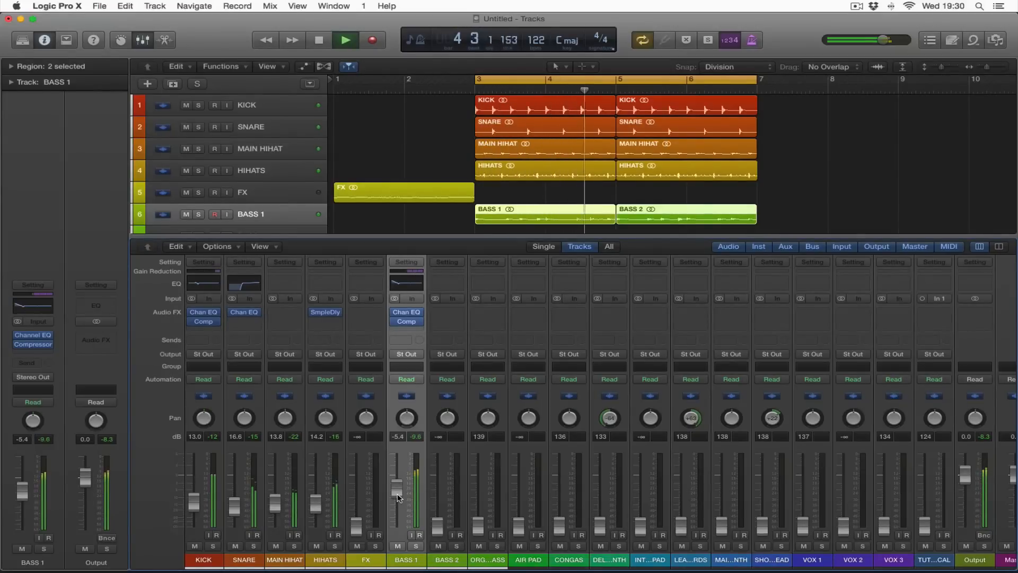
Open the BASS 1 compressor, watch its gain reduction during playback, and close it
click(404, 321)
key(space)
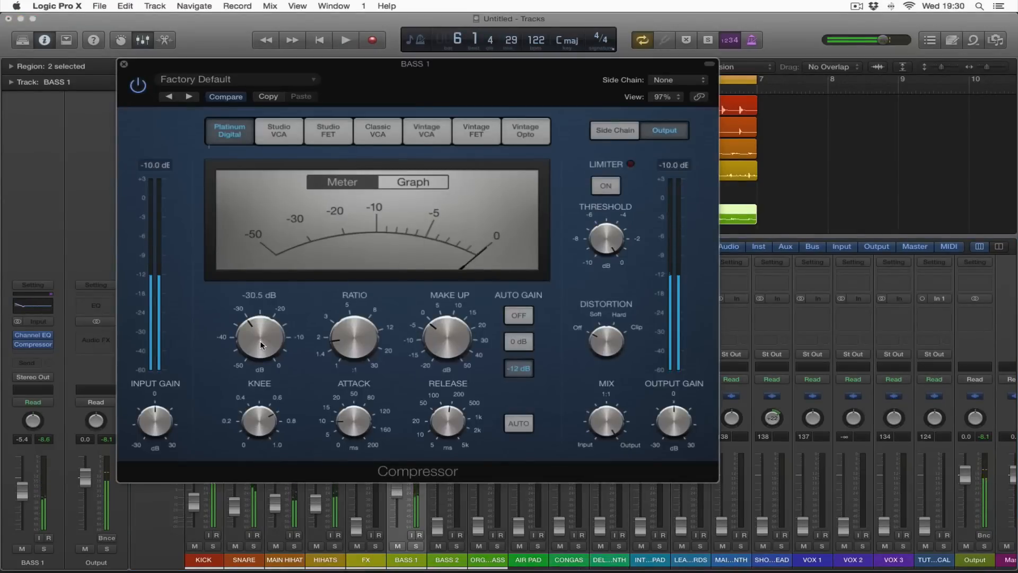
key(space)
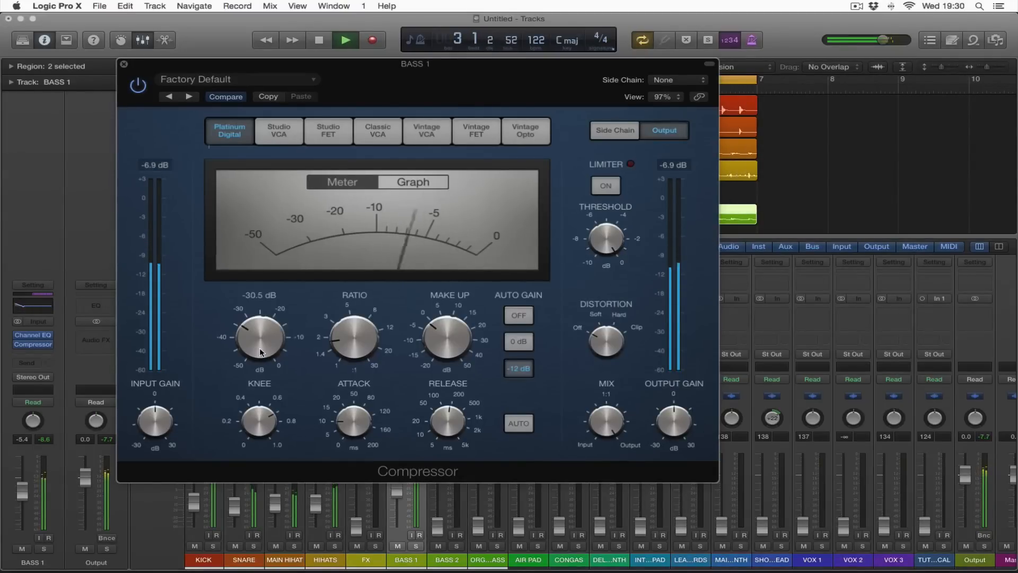
key(space)
click(123, 65)
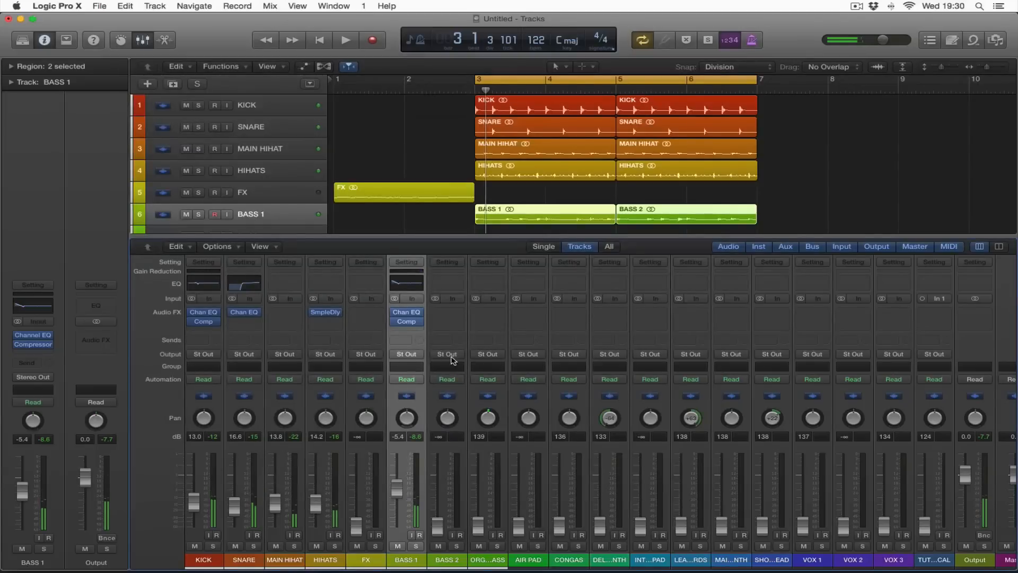
Raise the ORGAN BASS channel's level to -12.6 dB and play it with the drums and BASS 1
scroll(449, 477, right, 1)
scroll(443, 161, down, 3)
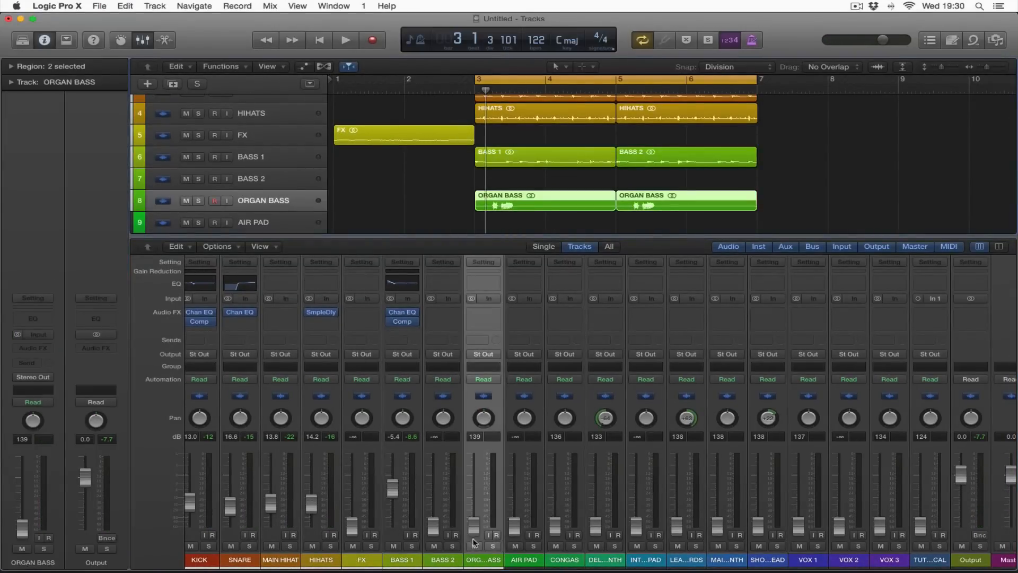
drag(474, 524, 474, 502)
key(space)
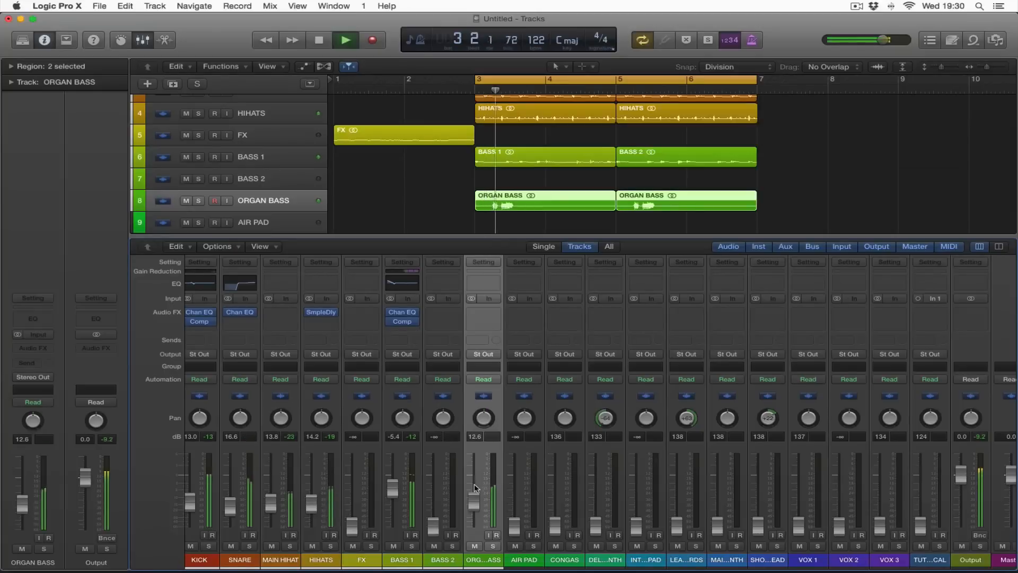
key(space)
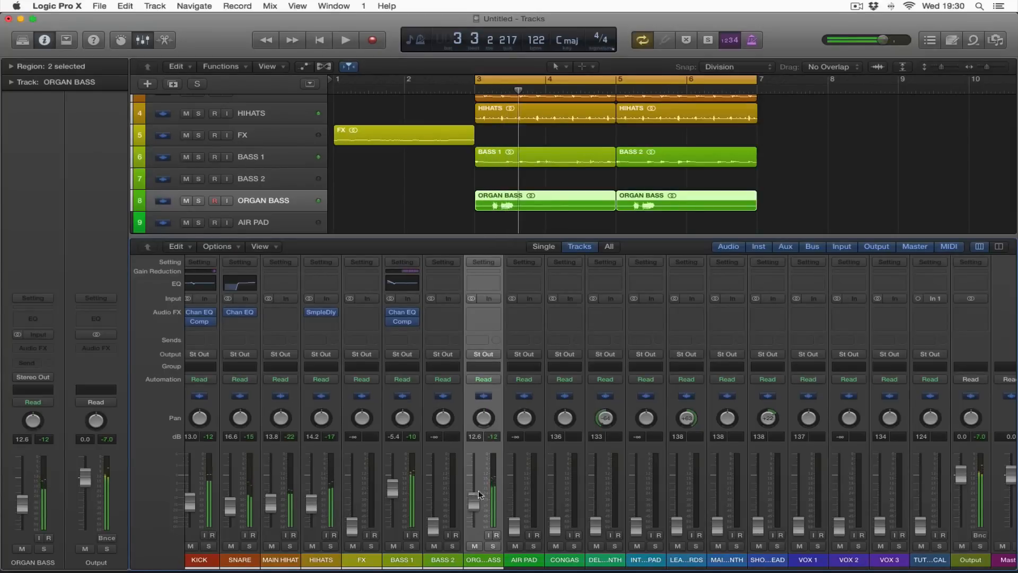
Insert a Channel EQ on ORGAN BASS with a 48 dB/Oct low cut at 70 Hz, and turn on its analyzer
click(465, 284)
click(76, 102)
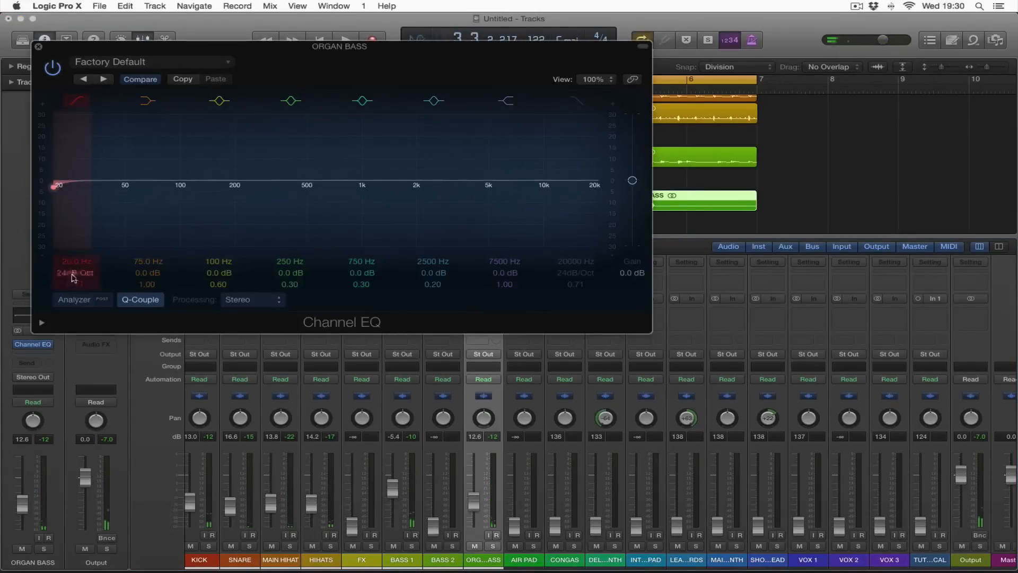
drag(71, 260, 69, 260)
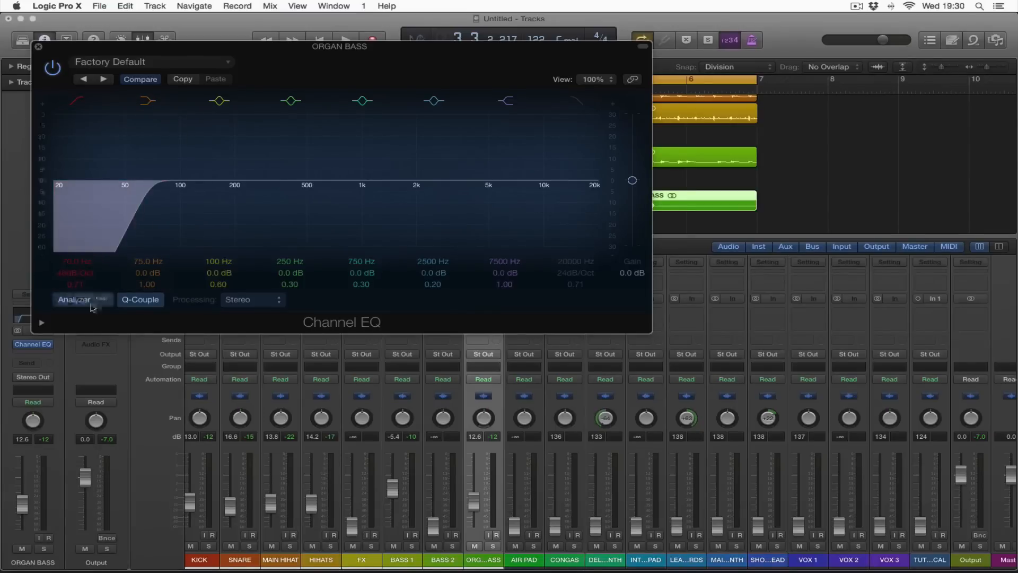
click(74, 300)
Cut ORGAN BASS by 5.0 dB at 200 Hz with Q 1.10, boost its high shelf 4.5 dB at 2350 Hz, and close the EQ
key(space)
drag(254, 186, 236, 208)
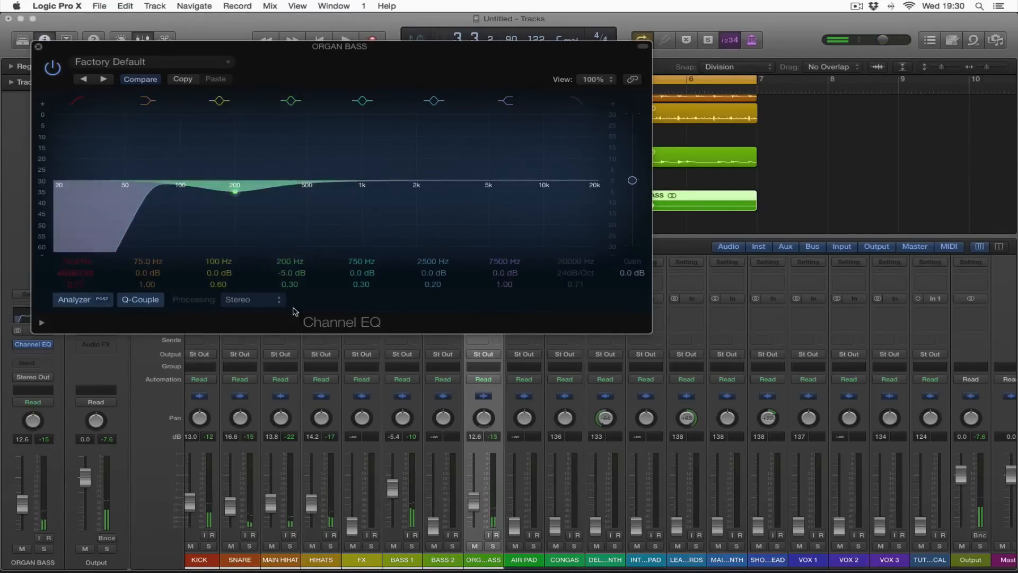
drag(285, 287, 285, 262)
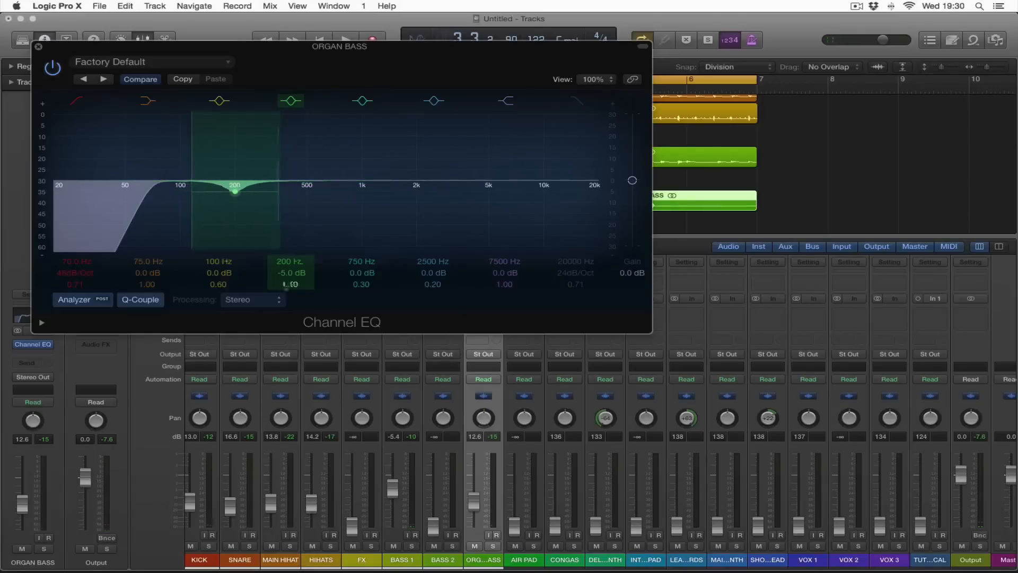
drag(526, 184, 429, 176)
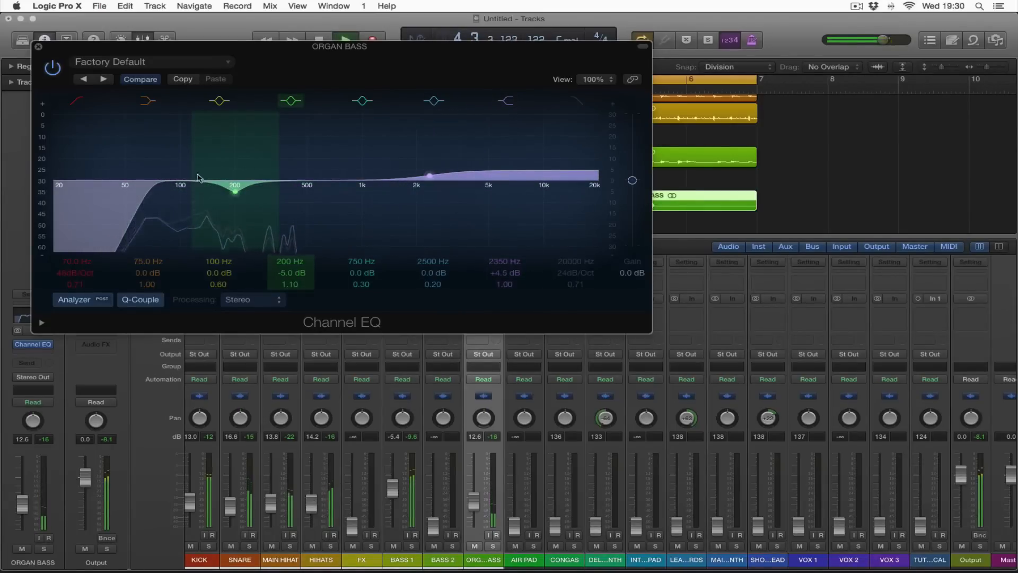
click(39, 46)
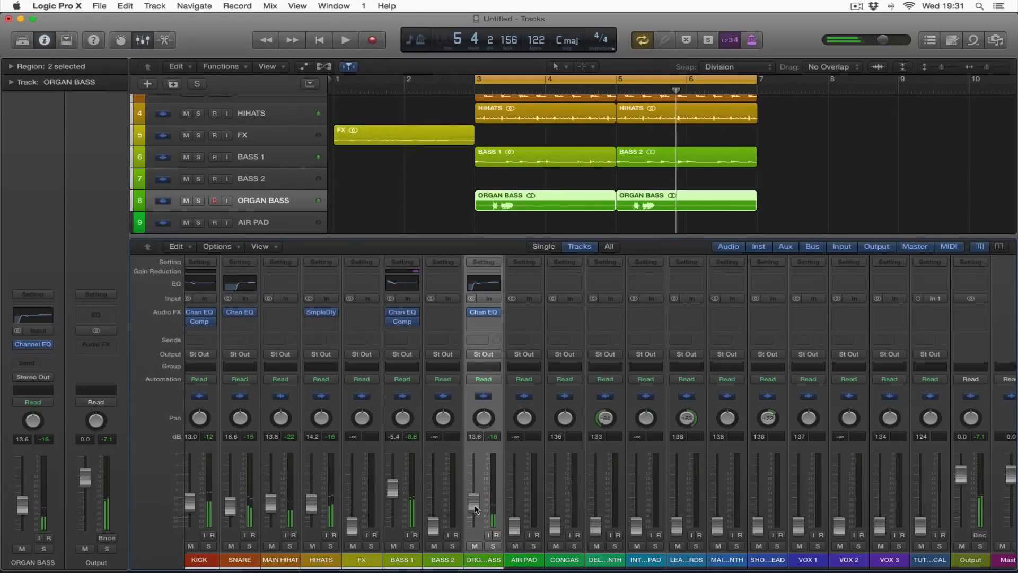
Set the ORGAN BASS channel's level to -15.2 dB during playback
key(space)
drag(470, 508, 473, 497)
key(space)
Insert a Compressor after the Channel EQ on the ORGAN BASS channel
click(480, 319)
mouse_move(506, 360)
mouse_move(588, 369)
click(673, 371)
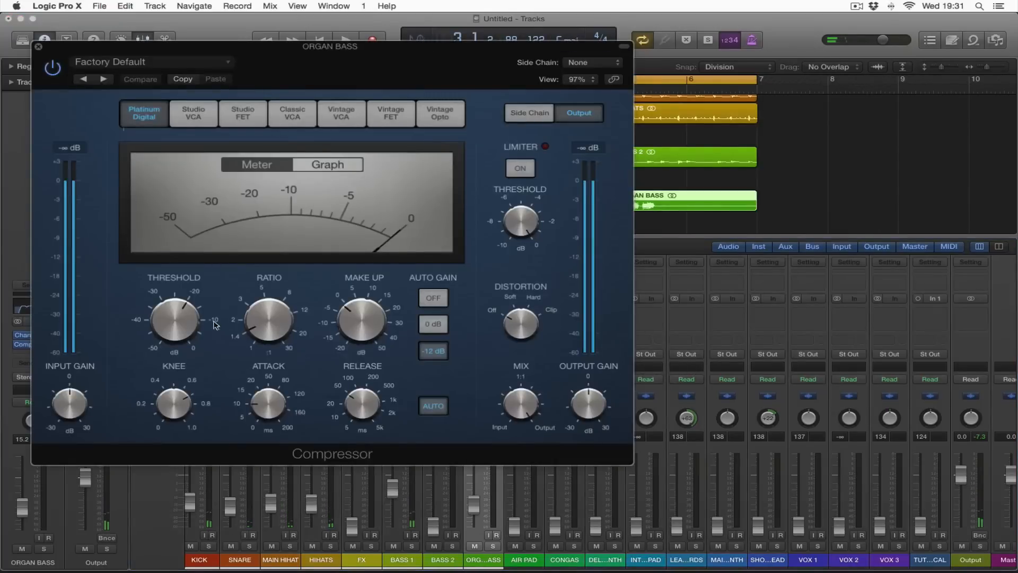
Lower the ORGAN BASS compressor's threshold to just below -30 dB, switch off auto release, and close the compressor
drag(174, 319, 172, 349)
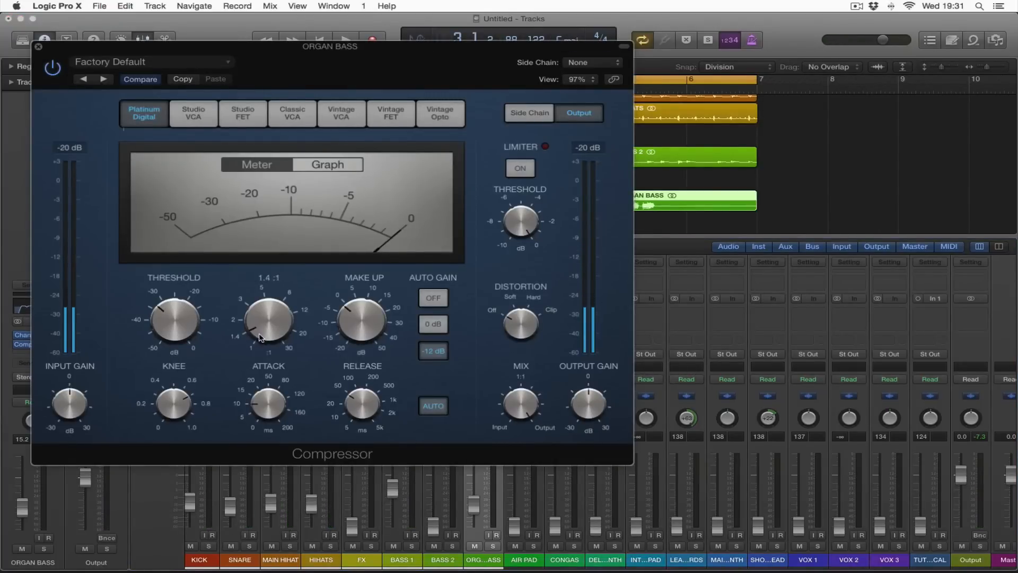
mouse_move(267, 407)
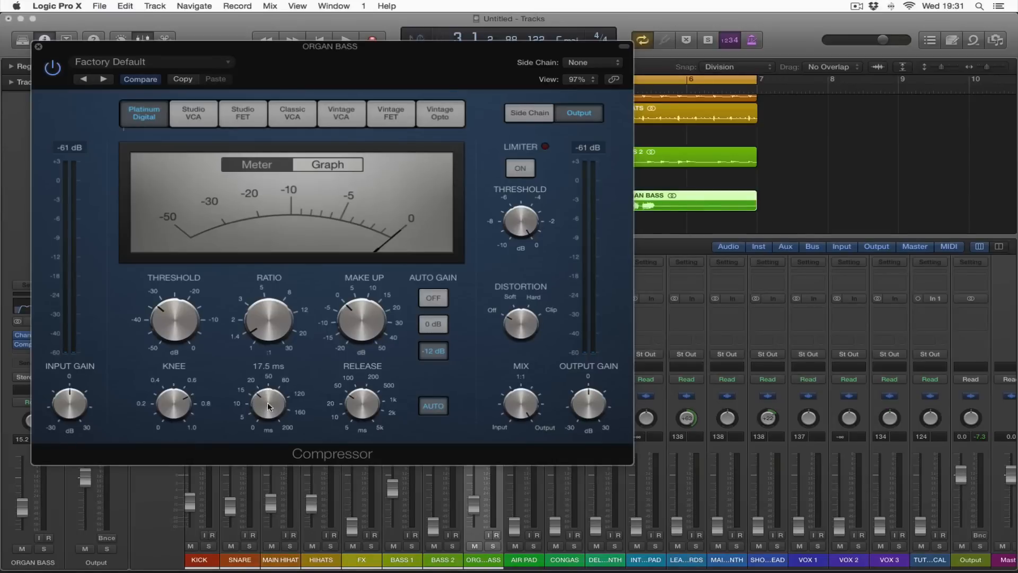
mouse_move(362, 411)
click(434, 408)
click(38, 48)
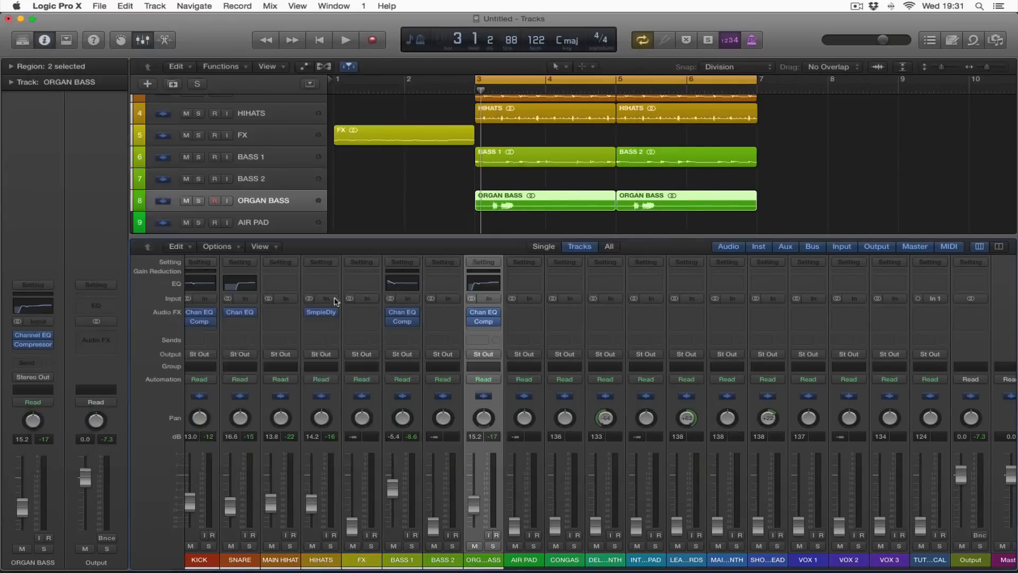
Play the loop to check how the compressed ORGAN BASS sits with the drums and BASS 1
key(space)
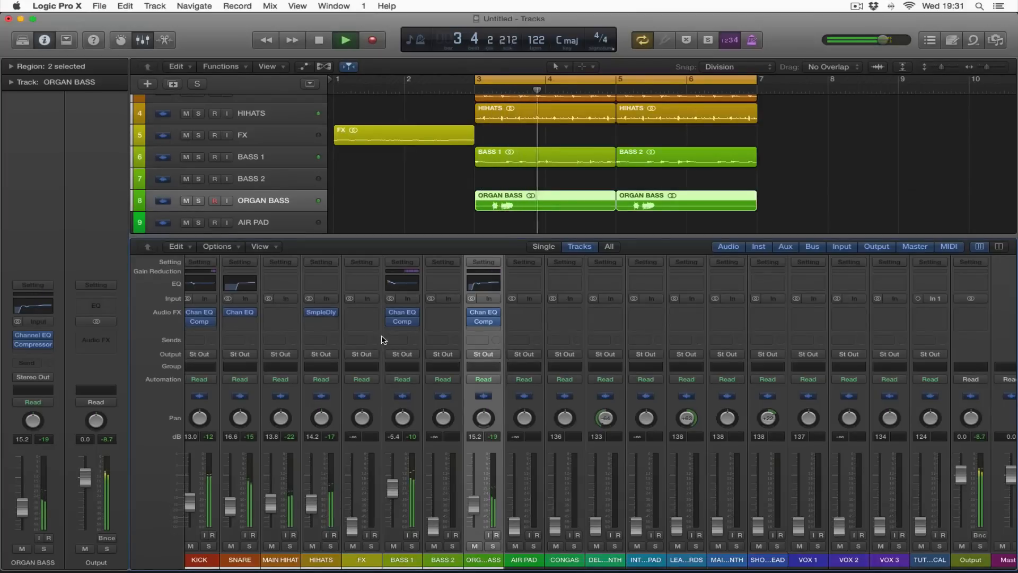
key(space)
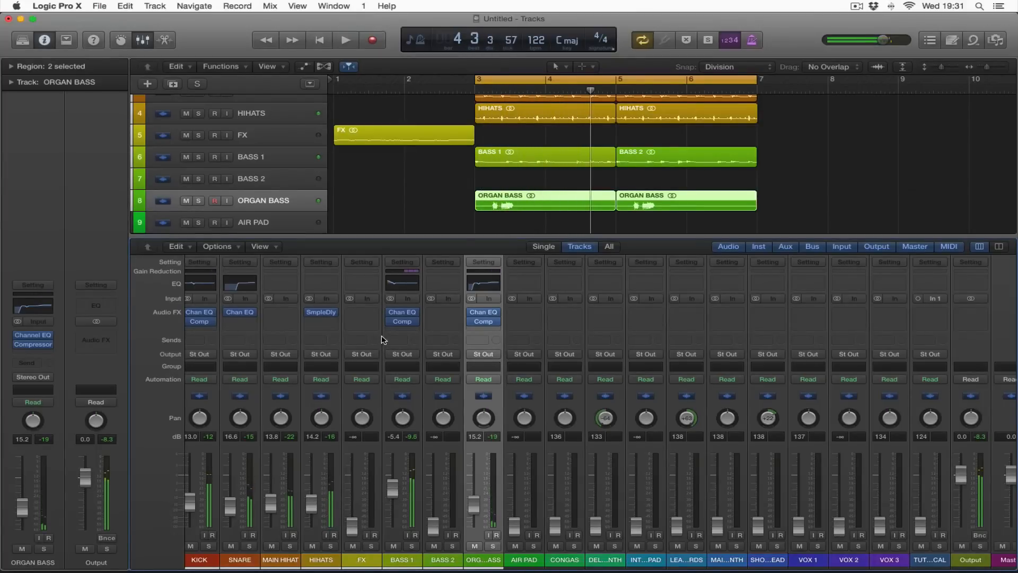
key(space)
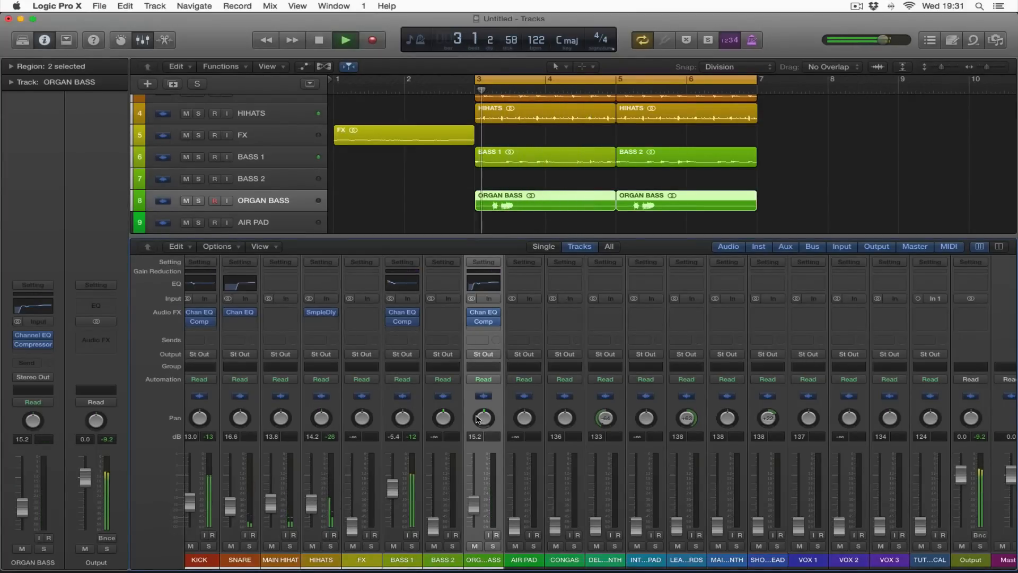
key(space)
Select the CONGAS track and raise its level to -7.0 dB while playing it in the mix
scroll(352, 170, down, 3)
click(289, 181)
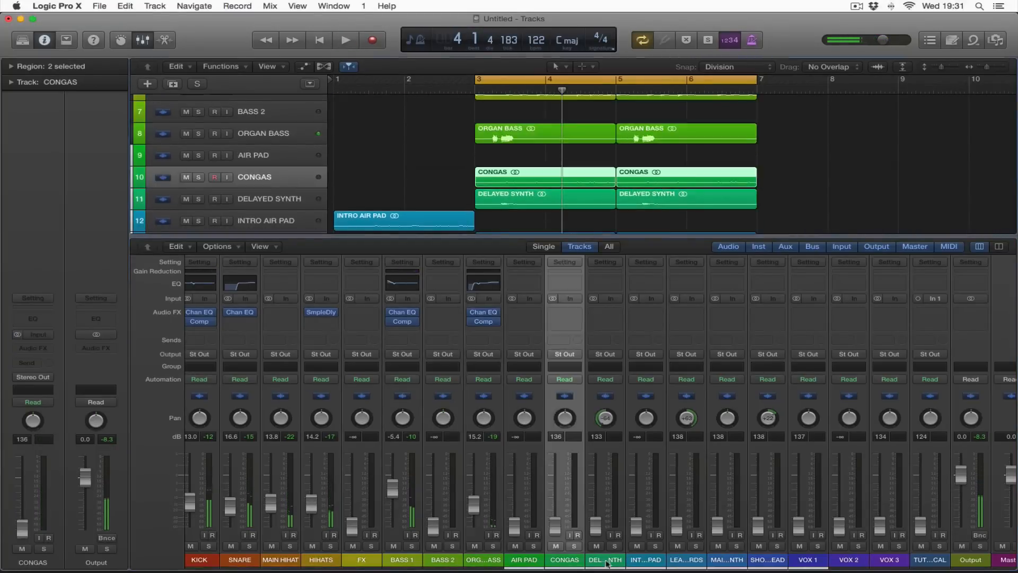
drag(550, 526, 560, 507)
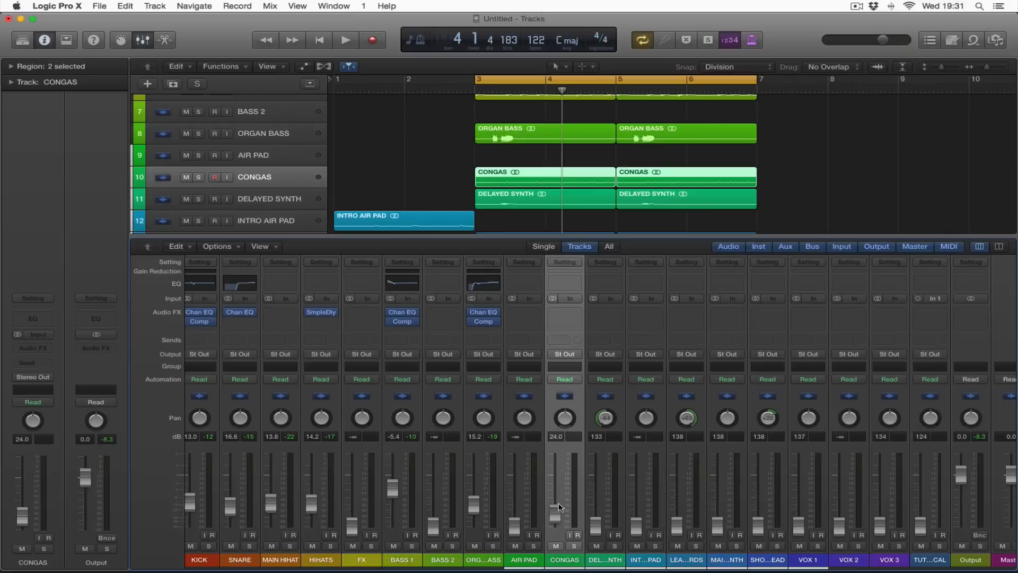
drag(557, 518, 560, 488)
key(space)
key(space)
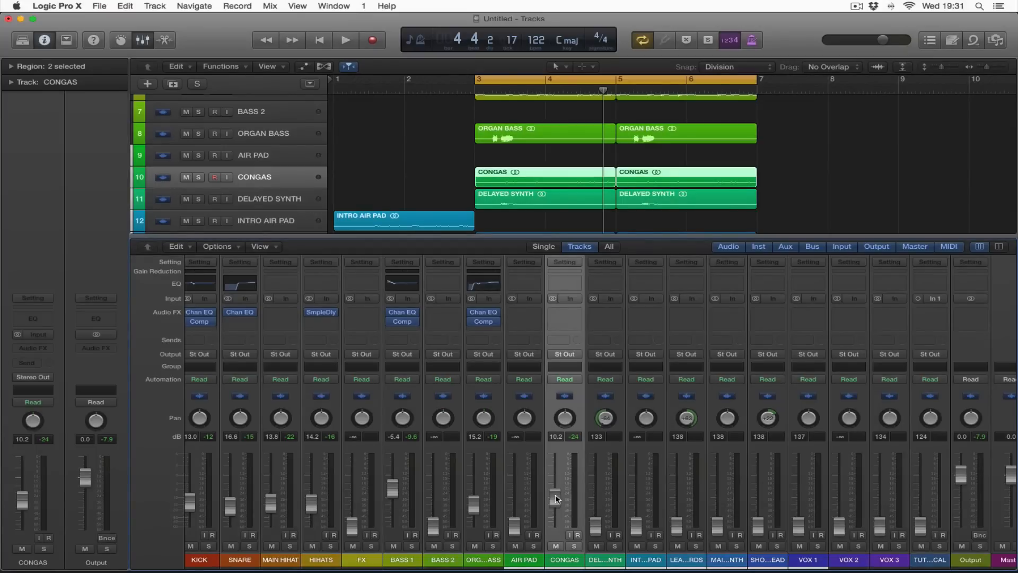
key(space)
drag(555, 499, 557, 492)
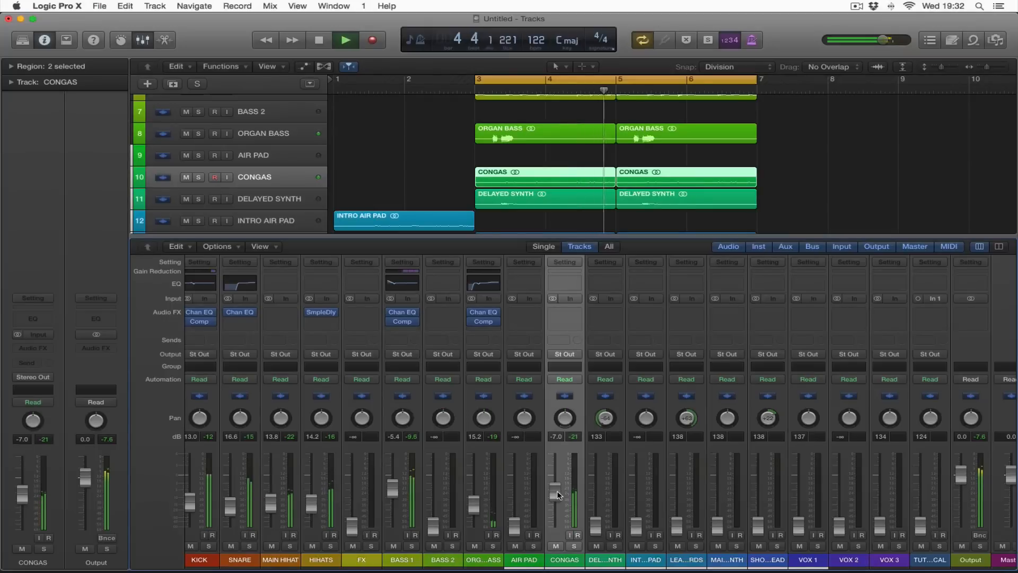
Raise the ORGAN BASS channel's level to -12.2 dB during playback
key(space)
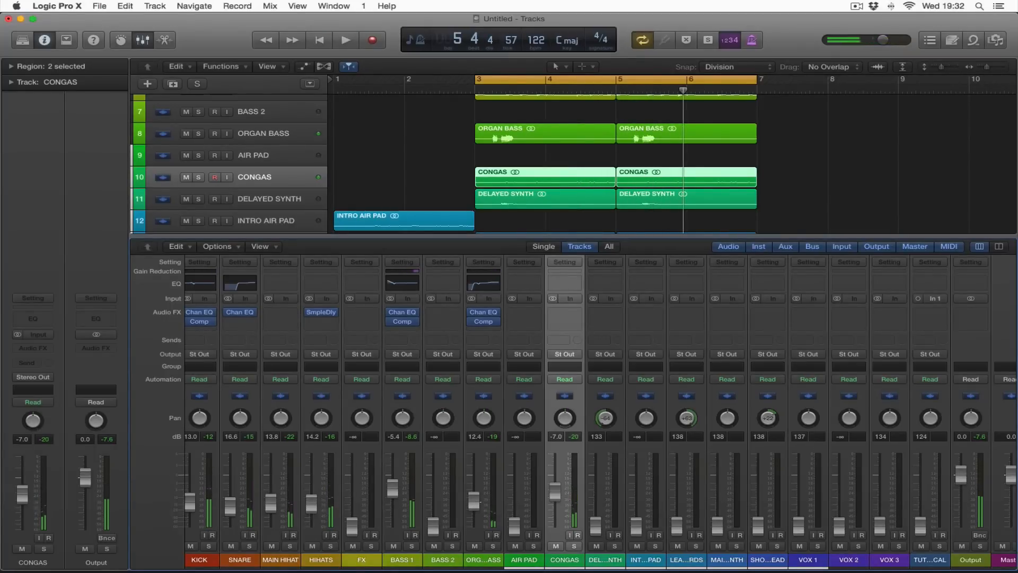
key(space)
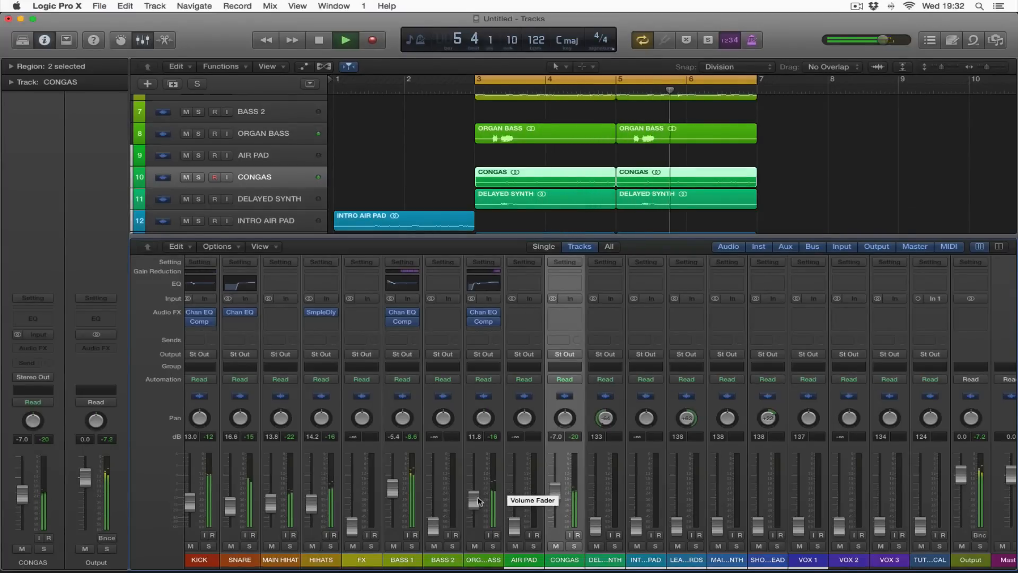
key(space)
Select the DELAYED SYNTH track and pan it almost to centre at -2
scroll(509, 472, right, 1)
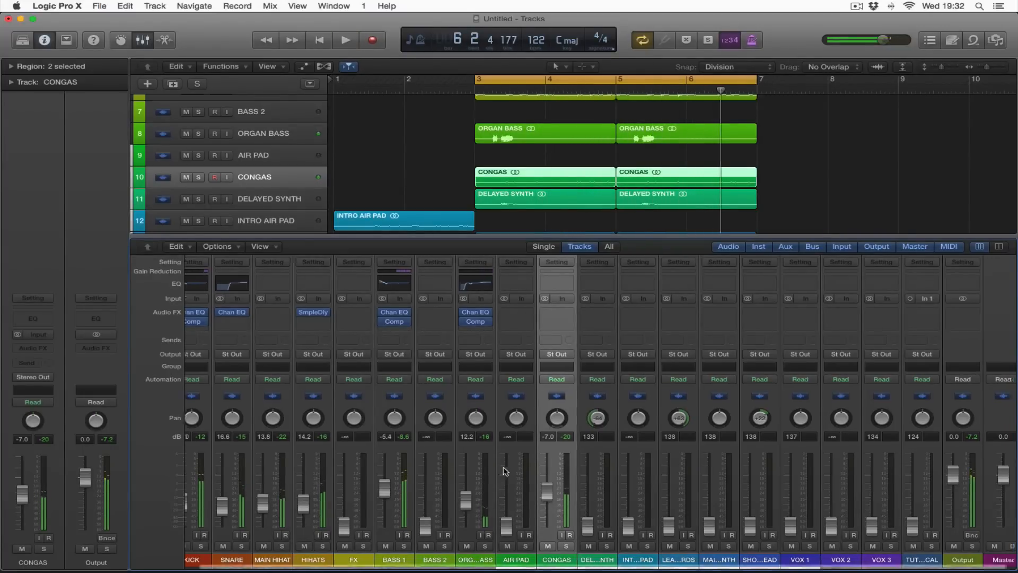
scroll(372, 168, down, 1)
click(303, 182)
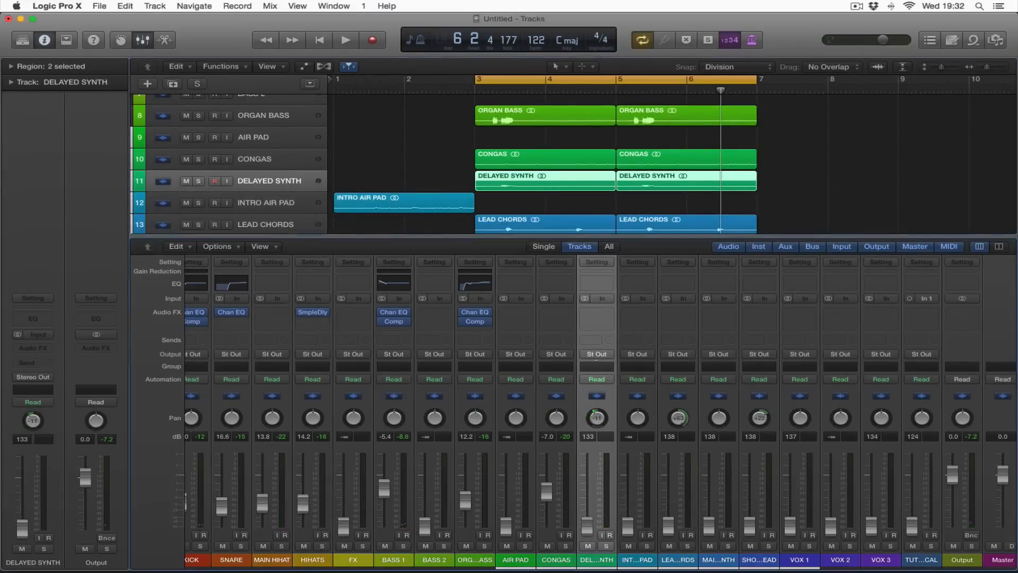
drag(599, 419, 599, 415)
Raise the DELAYED SYNTH channel's level to -13.2 dB while playing the loop
key(space)
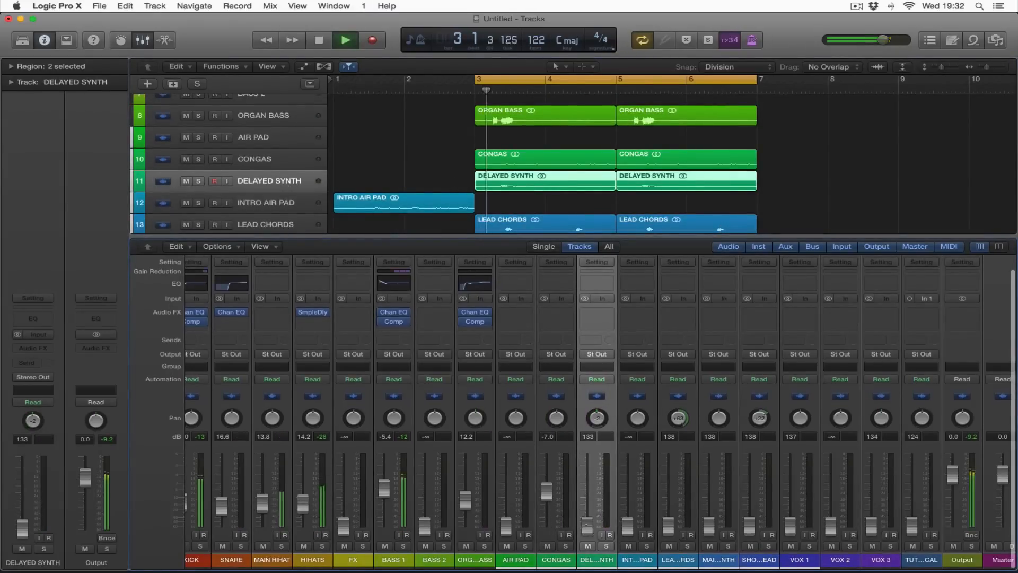
drag(587, 517, 587, 489)
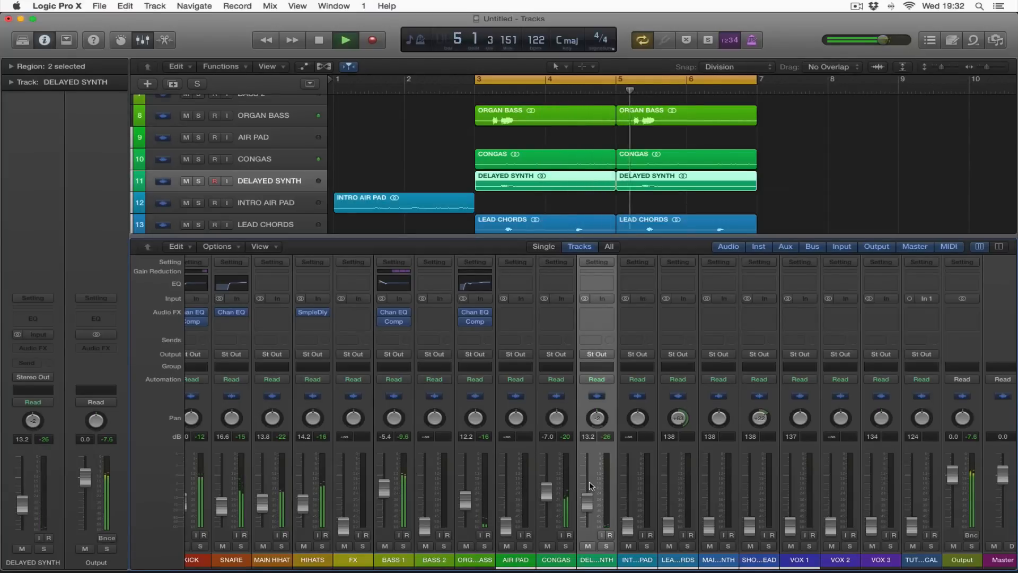
key(space)
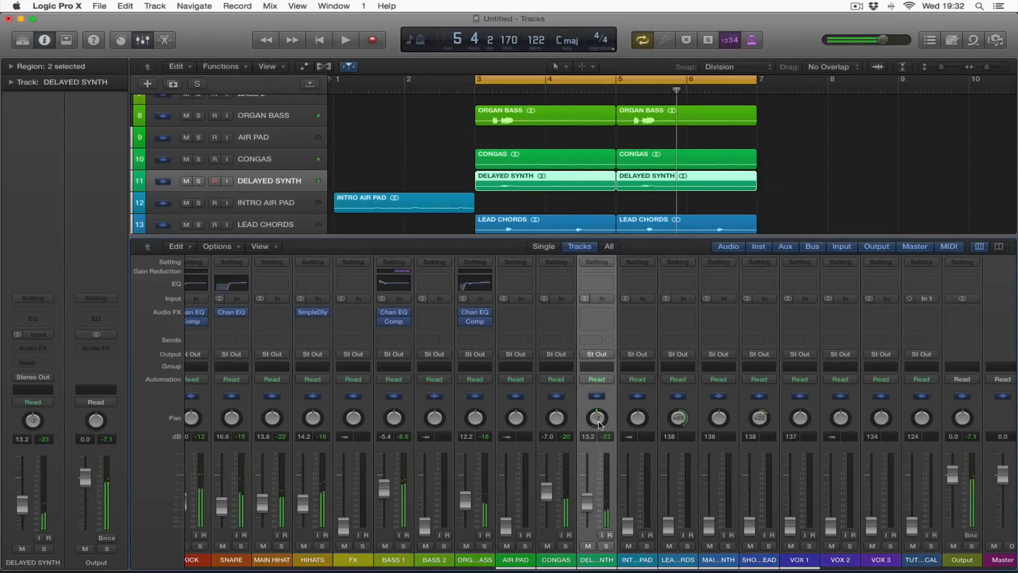
Pan the DELAYED SYNTH channel to -64 and raise its level to -10.8 dB, checking it in the playing mix
scroll(383, 195, down, 3)
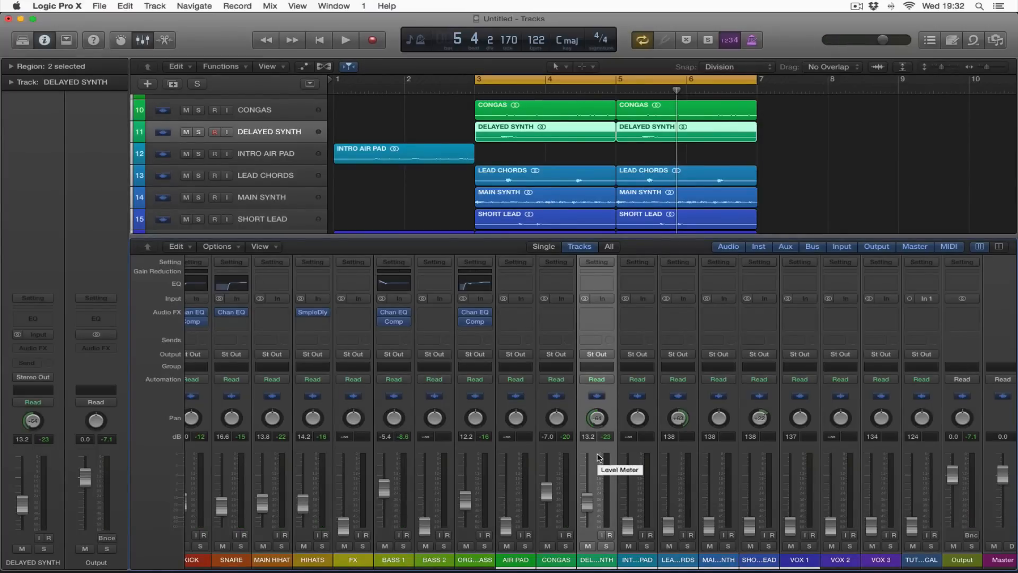
drag(596, 417, 596, 413)
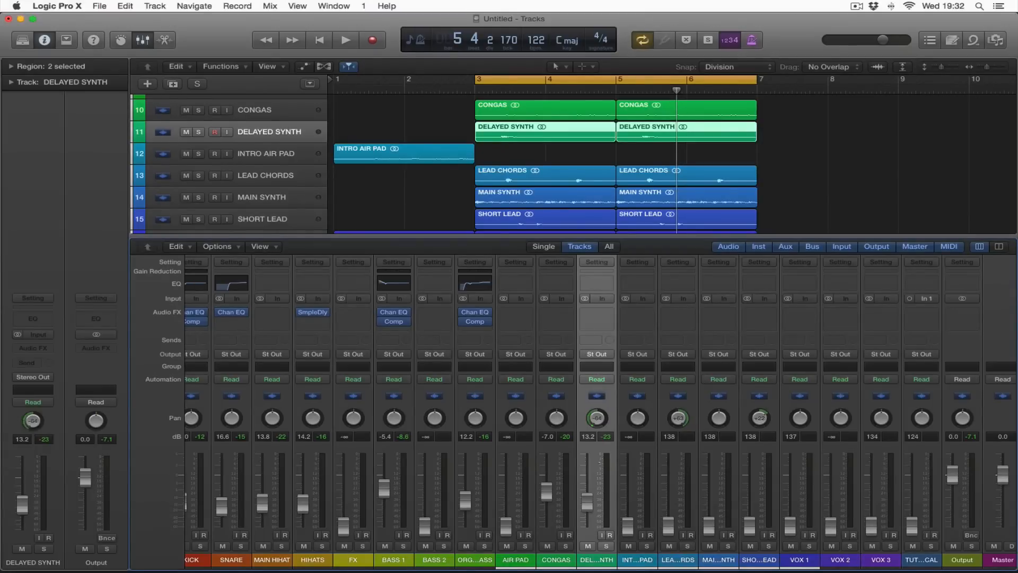
key(space)
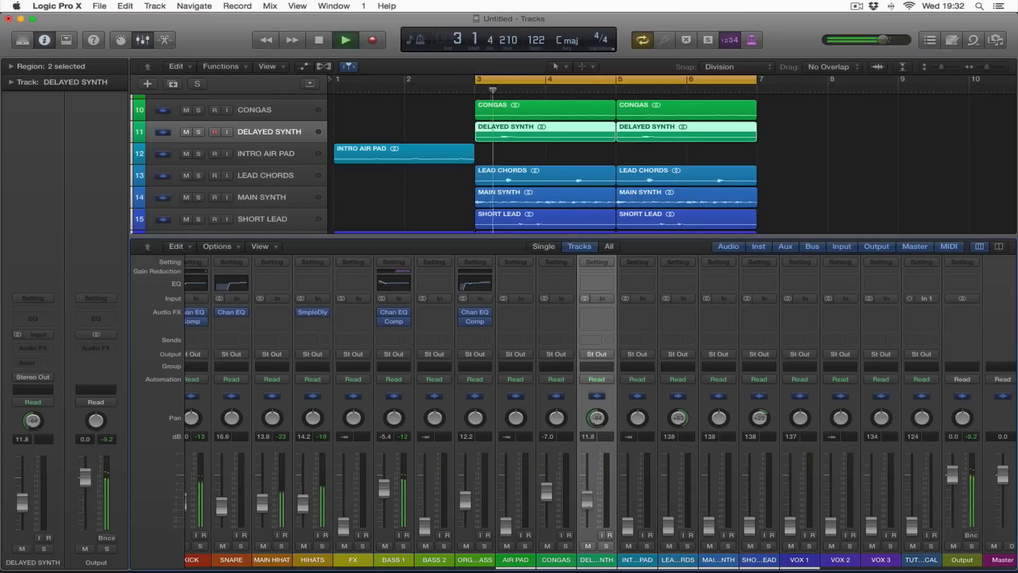
key(space)
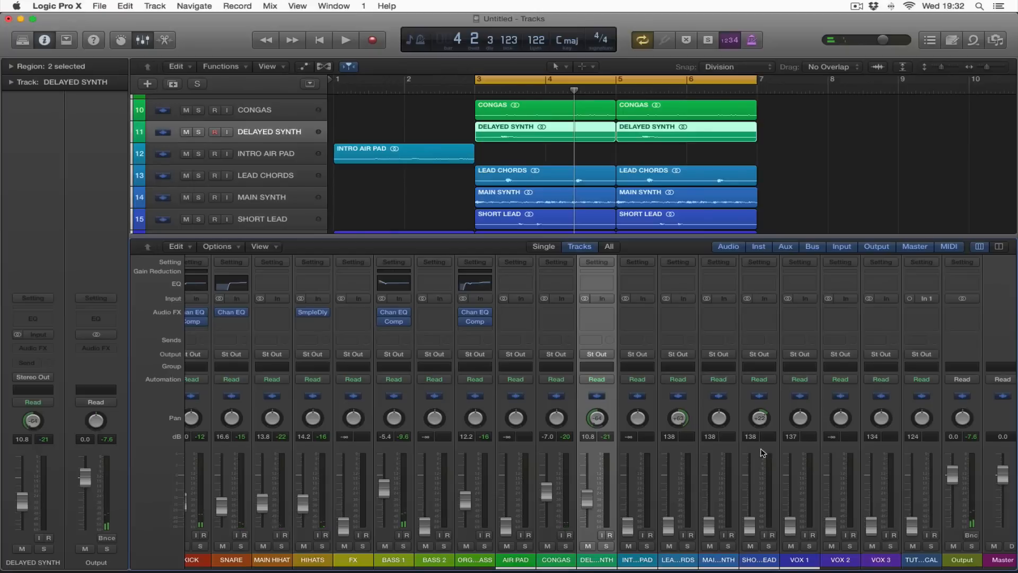
key(space)
key(space)
Insert a Channel EQ on the DELAYED SYNTH channel and turn on its frequency analyzer
click(598, 285)
click(84, 300)
click(84, 300)
click(79, 301)
key(space)
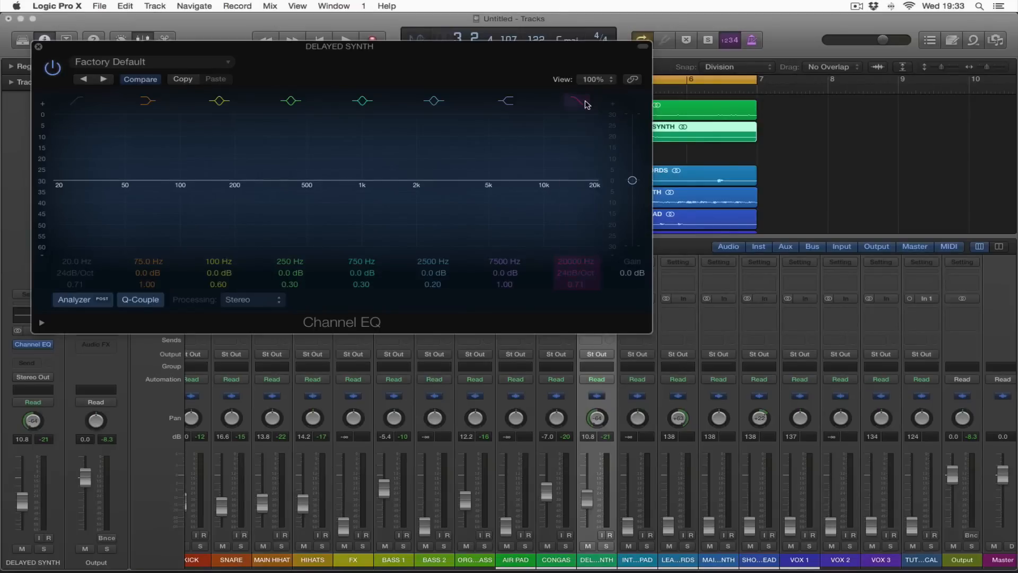
Enable the high-cut filter on the DELAYED SYNTH EQ at 970 Hz with an 18 dB/Oct slope
key(space)
mouse_move(581, 267)
mouse_down()
mouse_move(574, 240)
mouse_move(573, 278)
mouse_move(575, 265)
mouse_up()
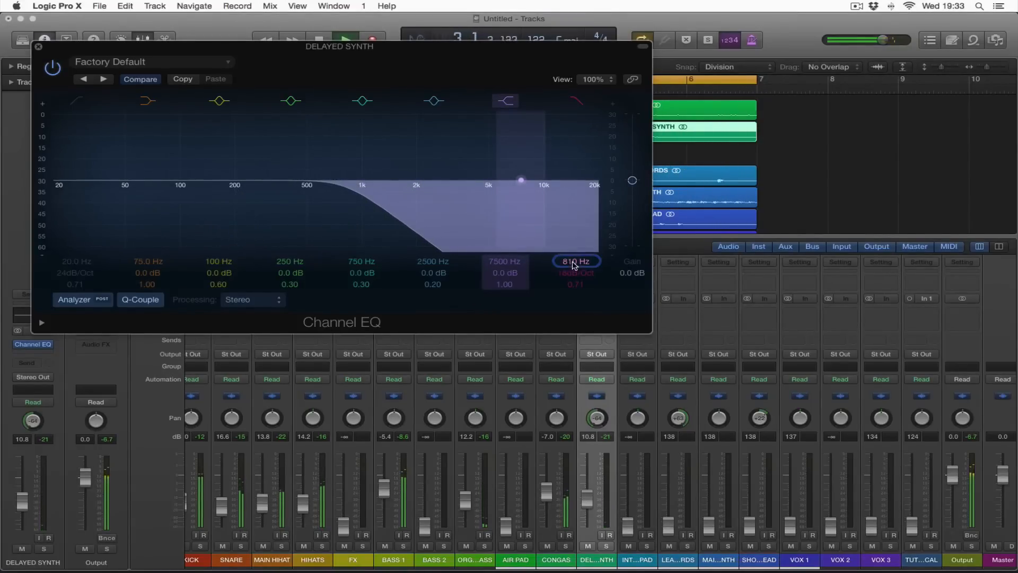
drag(576, 263, 575, 256)
Enable the low-cut filter on the DELAYED SYNTH EQ and raise its frequency to 150 Hz while playing the loop
click(77, 101)
mouse_move(73, 272)
mouse_down()
mouse_move(74, 263)
mouse_move(82, 271)
mouse_up()
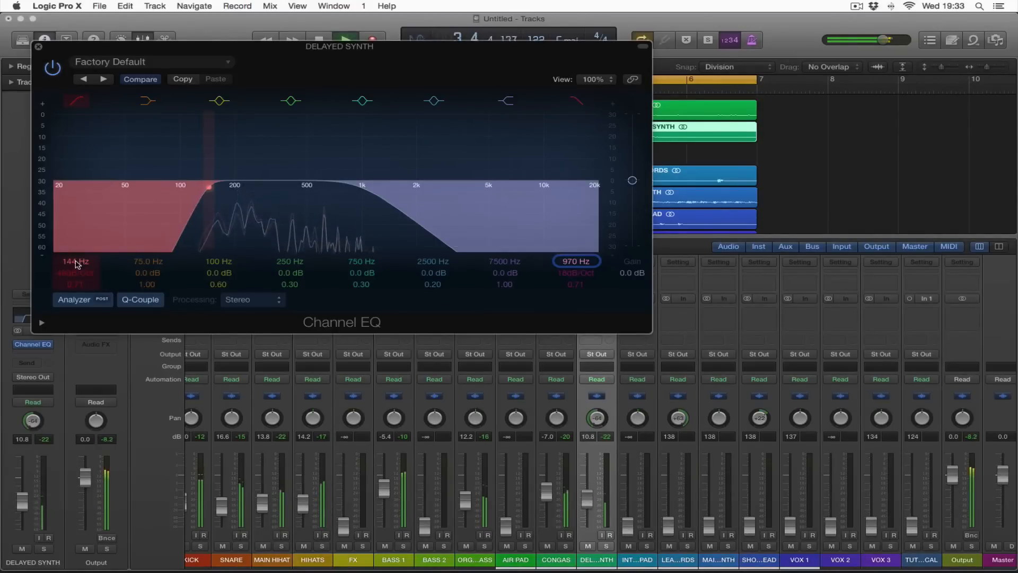
drag(74, 268, 73, 265)
key(space)
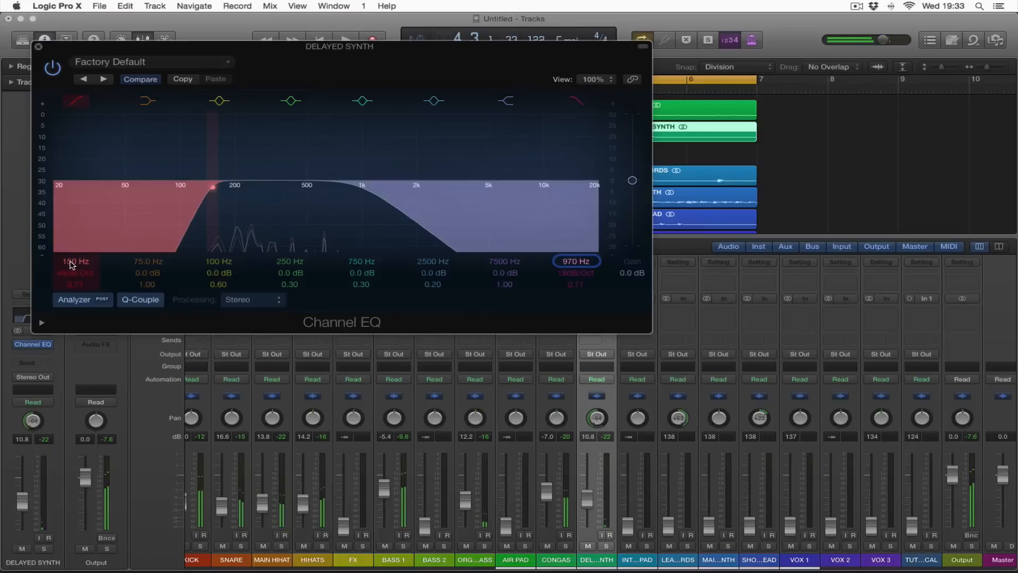
key(space)
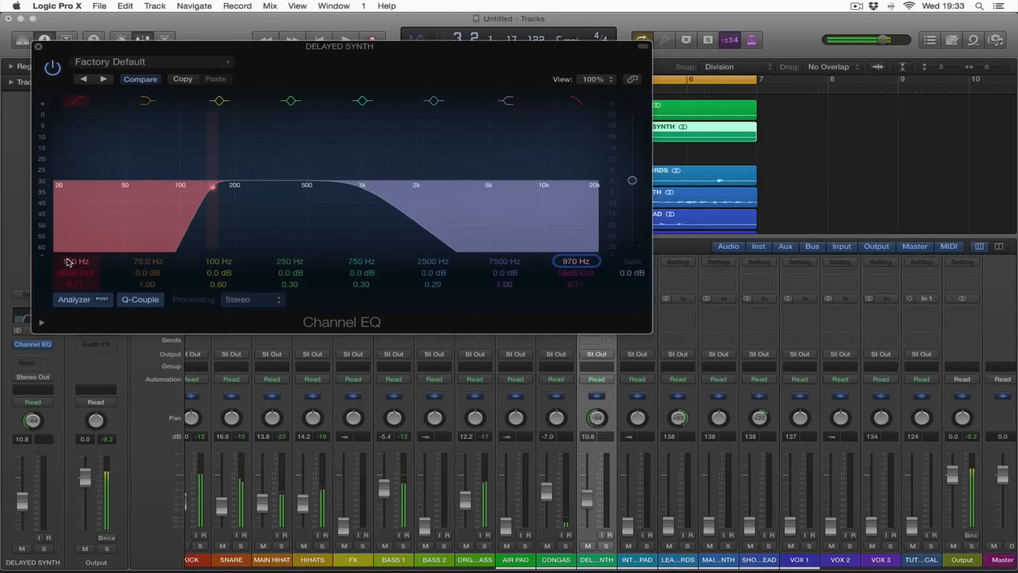
key(space)
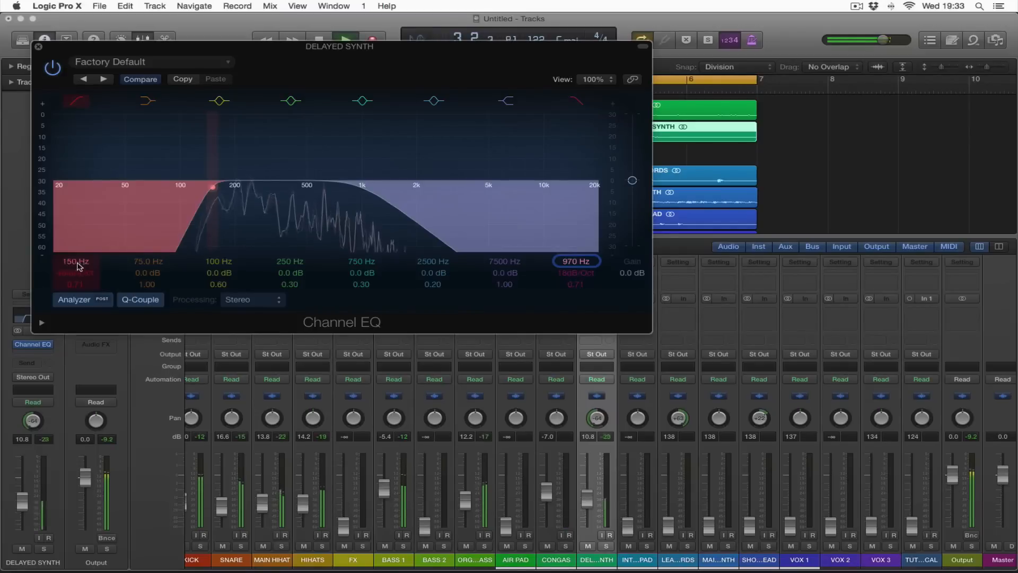
Move the DELAYED SYNTH low-cut point slightly above 150 Hz and close the EQ
drag(212, 186, 221, 187)
key(space)
click(38, 49)
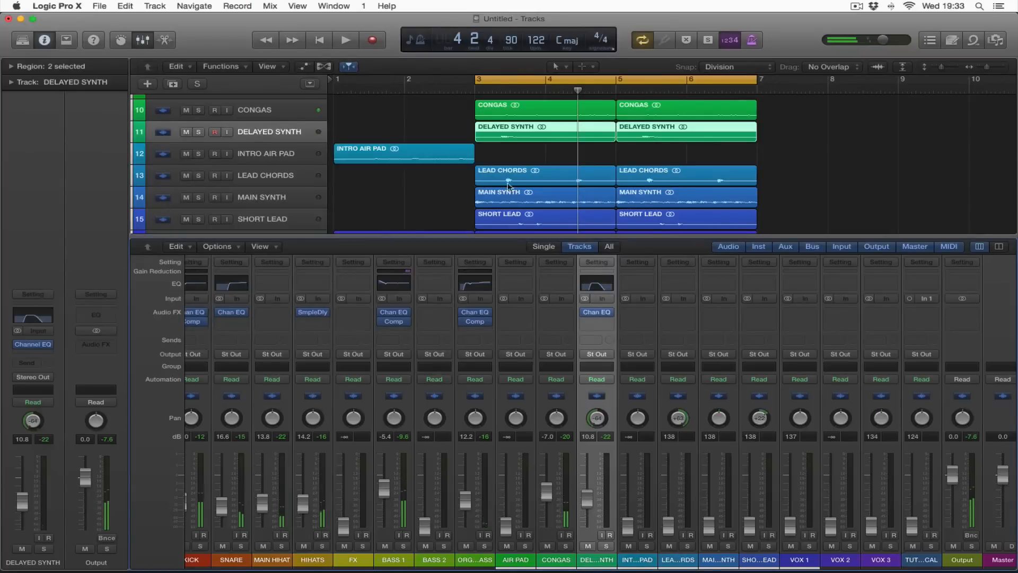
Select the LEAD CHORDS track and raise its level to -14.6 dB during playback
click(260, 180)
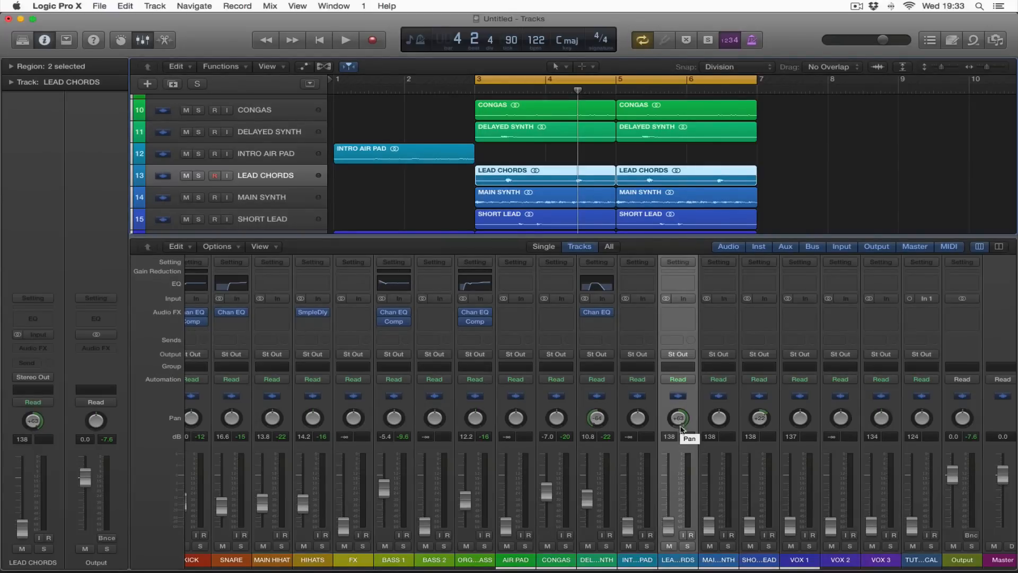
drag(668, 525, 670, 500)
key(space)
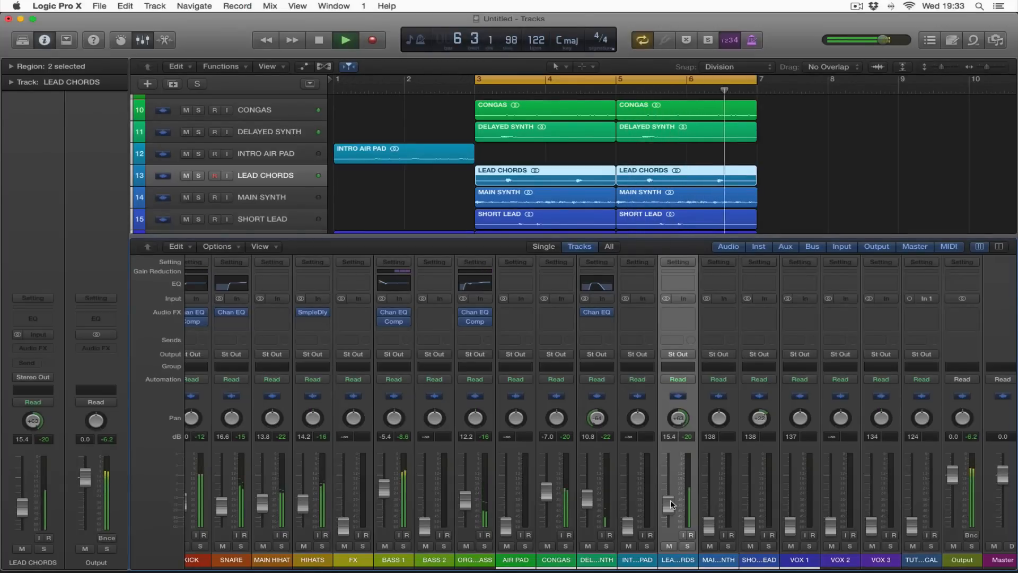
drag(671, 505, 672, 502)
key(space)
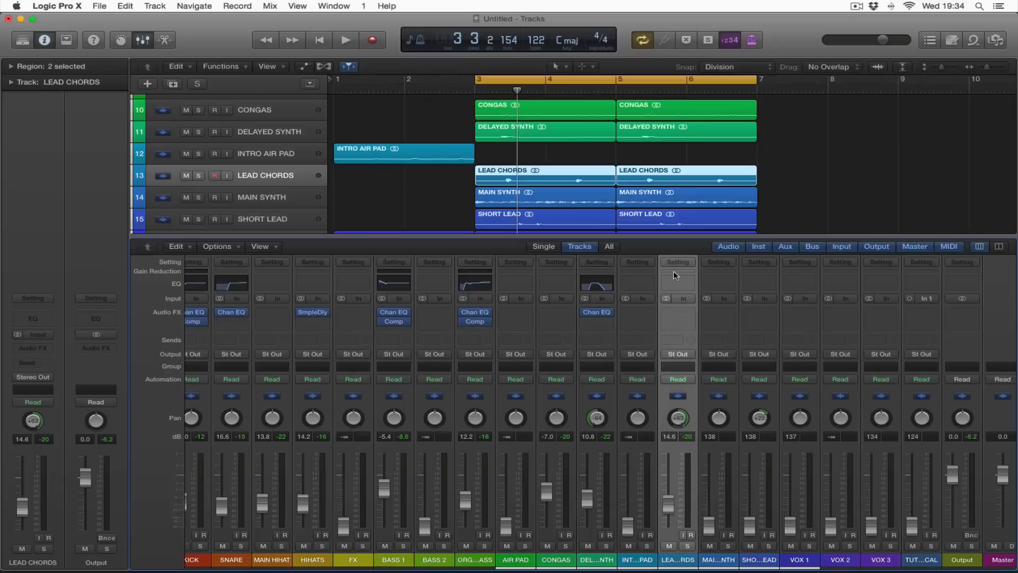
Insert a Channel EQ on LEAD CHORDS and set its low-cut filter to 184 Hz at 48 dB/Oct
click(677, 287)
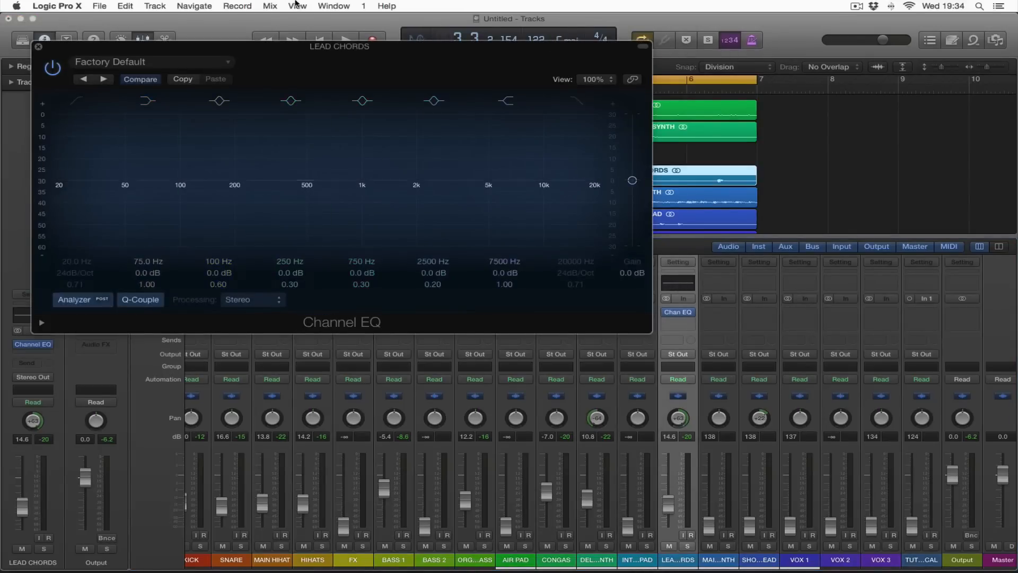
drag(312, 63, 357, 76)
key(space)
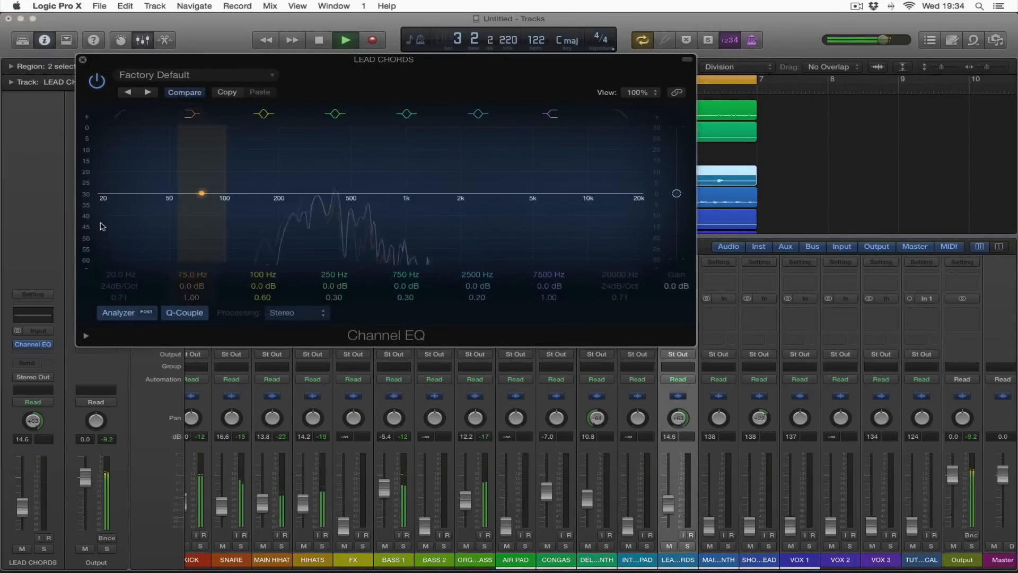
key(space)
drag(120, 286, 118, 259)
key(space)
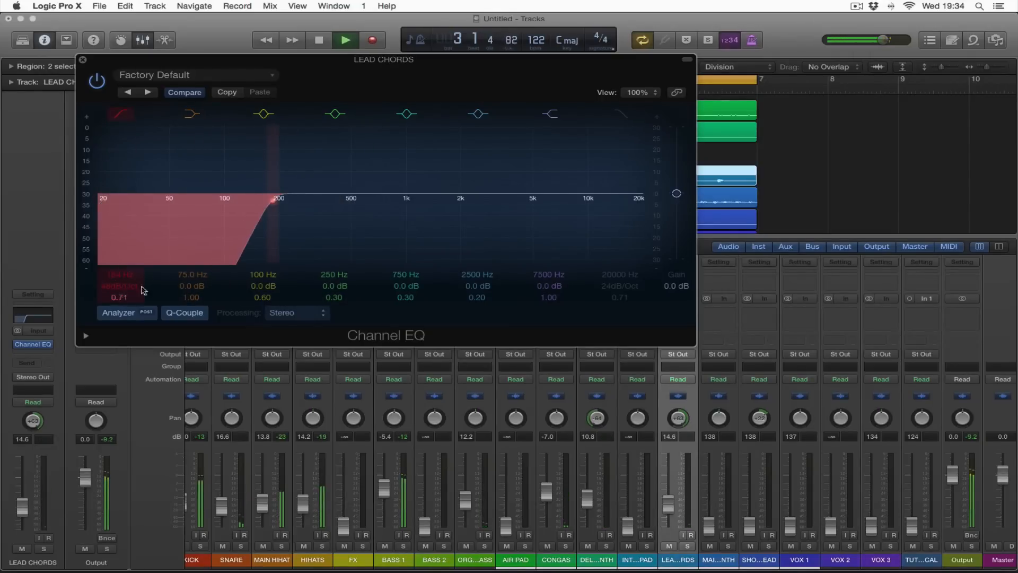
key(space)
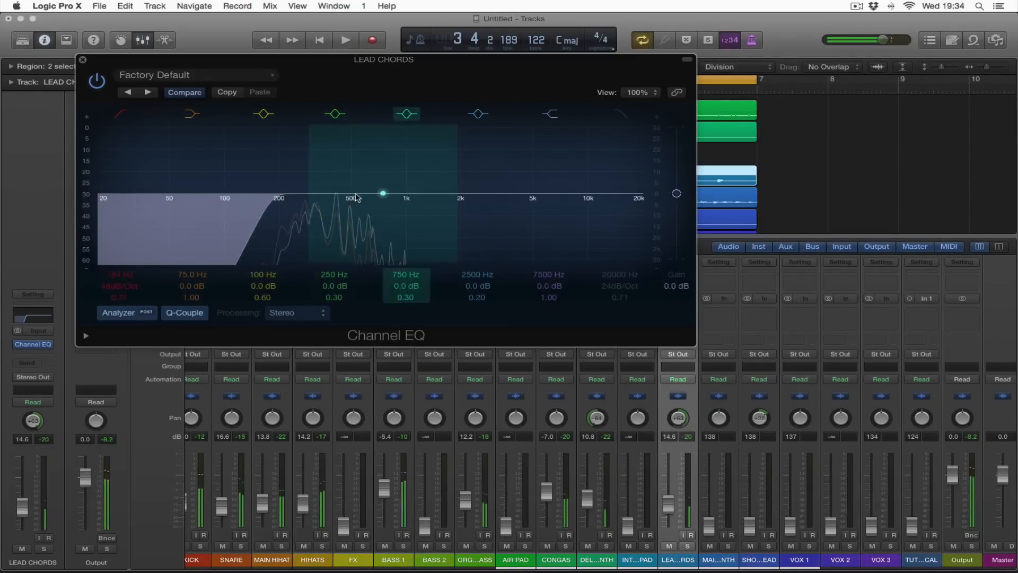
Cut the LEAD CHORDS EQ by -8.5 dB at 420 Hz with a narrow Q of 4.50
drag(371, 193, 322, 198)
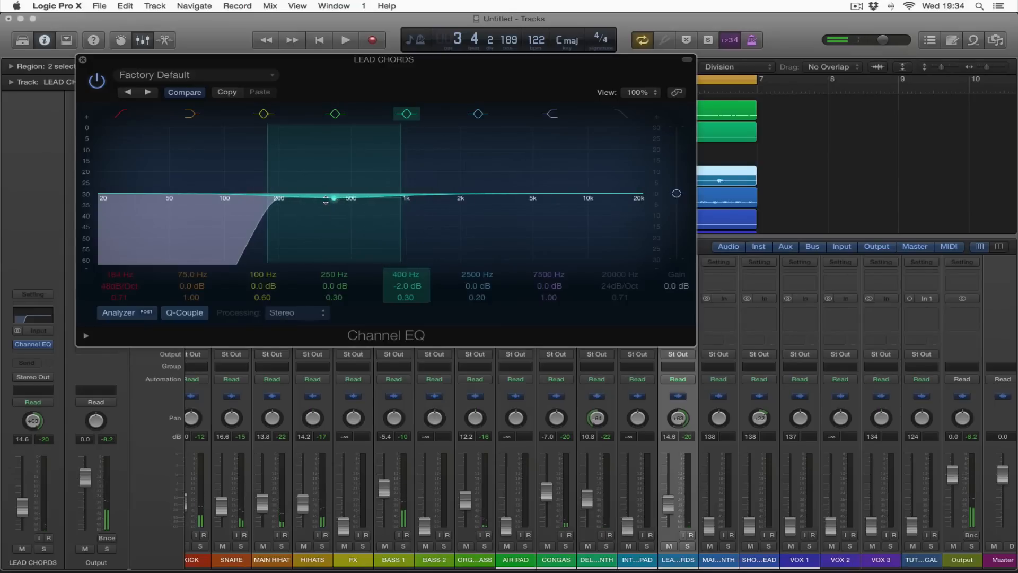
key(space)
mouse_move(398, 306)
mouse_down()
mouse_move(399, 272)
mouse_move(403, 291)
mouse_up()
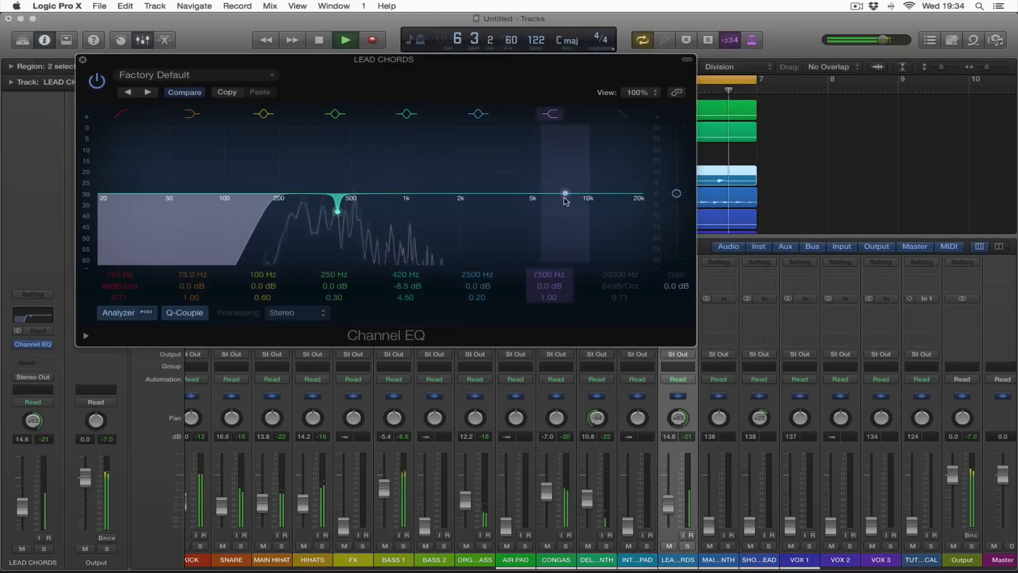
Enable the high-cut filter on the LEAD CHORDS EQ at 730 Hz with an 18 dB/Oct slope
key(space)
drag(598, 289, 600, 275)
key(space)
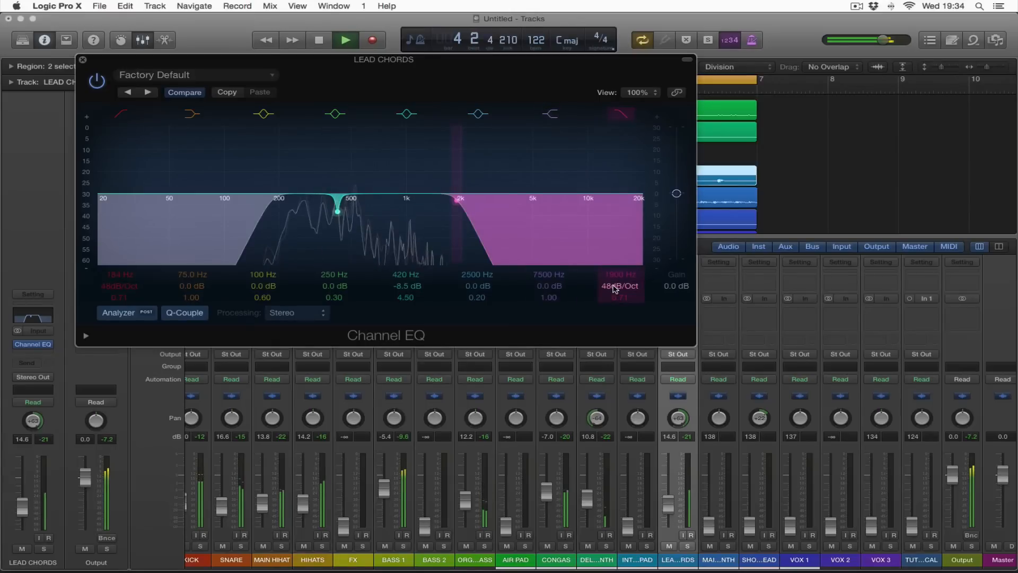
mouse_move(615, 281)
mouse_down()
mouse_move(615, 302)
mouse_move(626, 288)
mouse_up()
key(space)
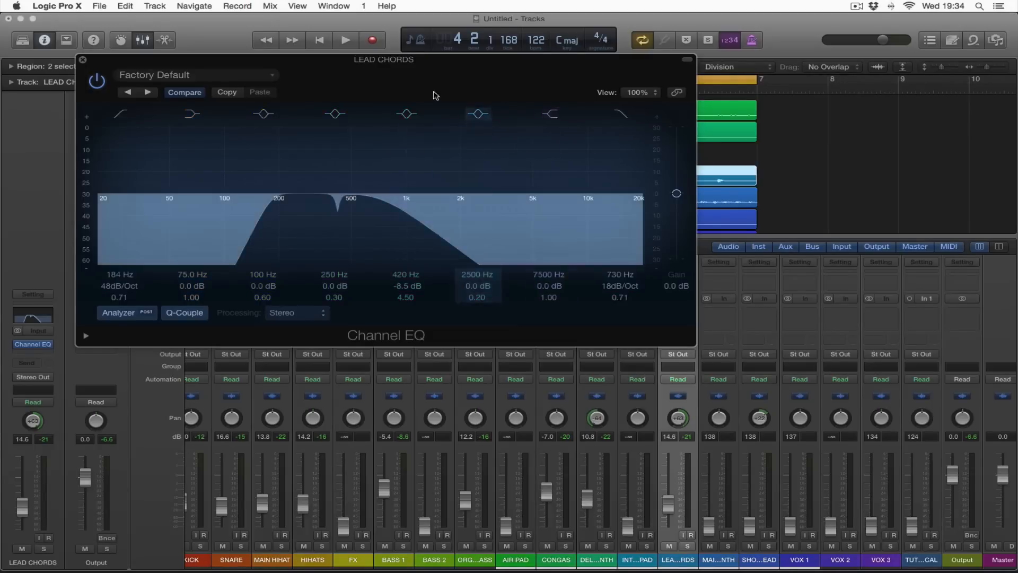
Raise the LEAD CHORDS channel's level to -11.8 dB during playback and close its EQ
drag(400, 75, 418, 83)
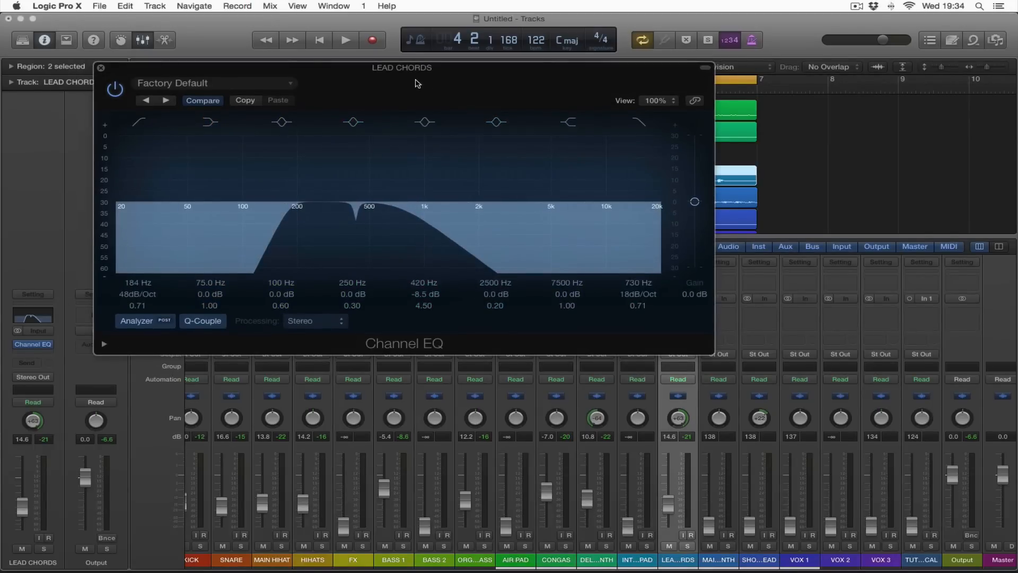
key(space)
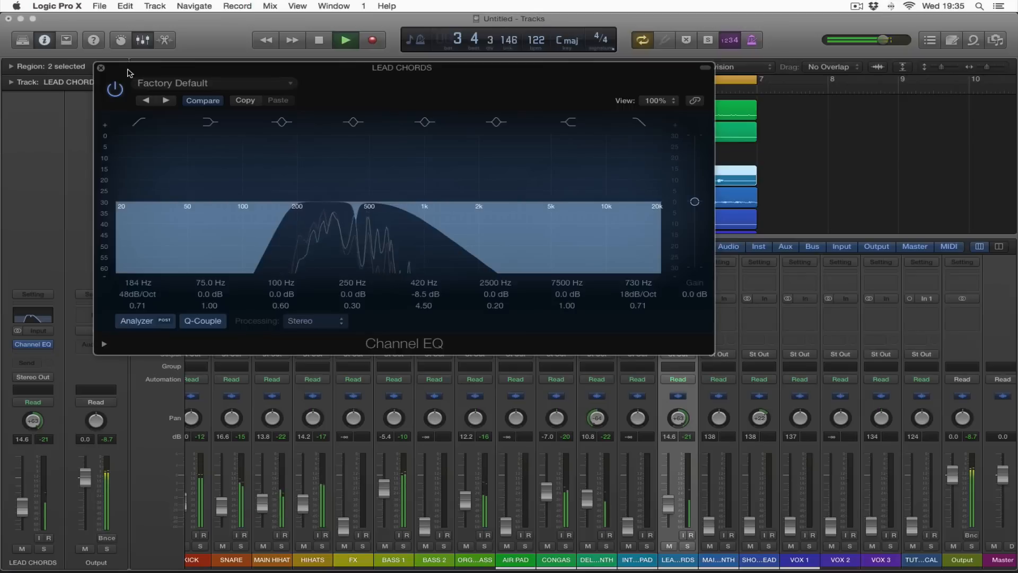
drag(671, 510, 671, 507)
scroll(670, 506, right, 1)
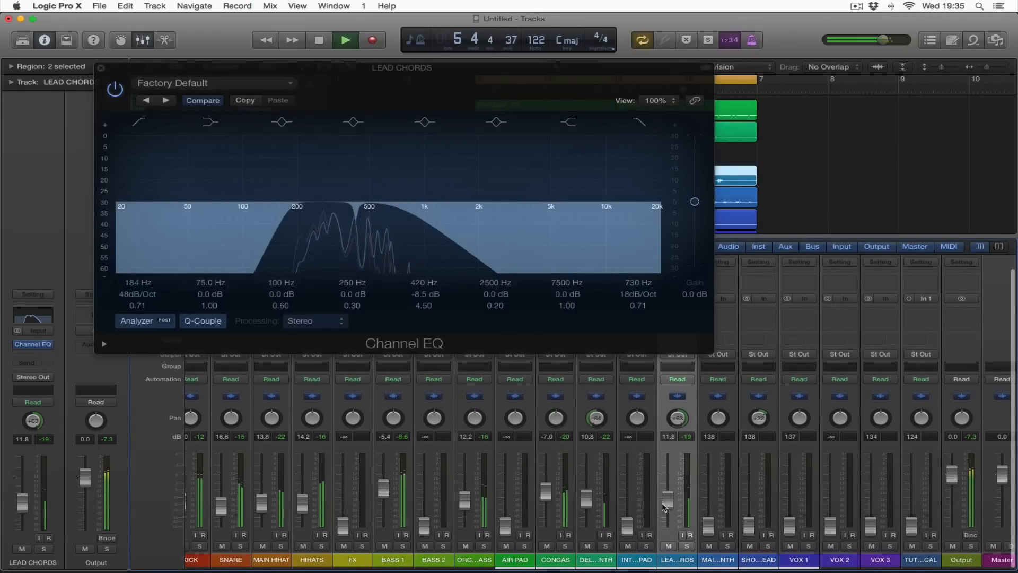
key(space)
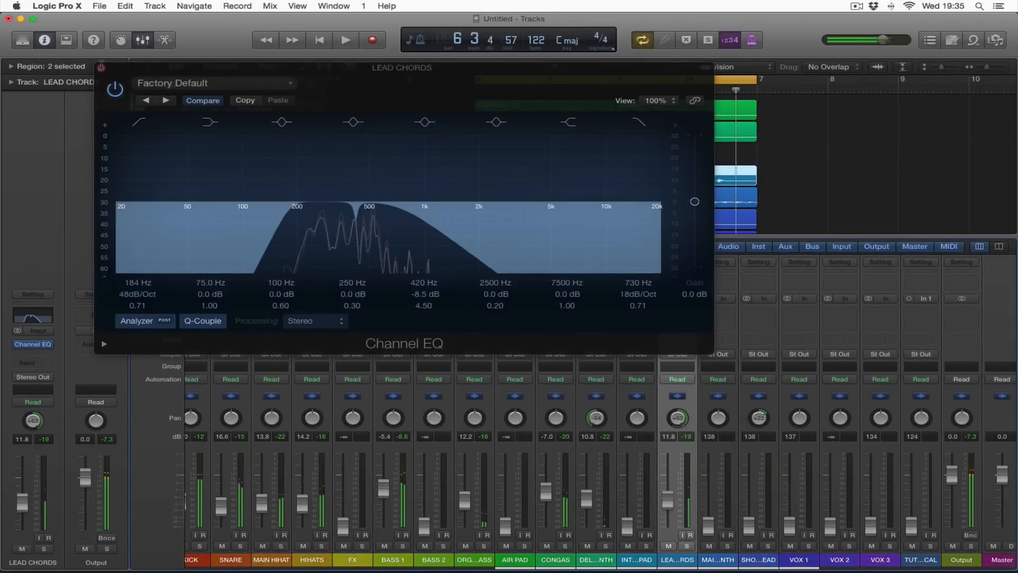
click(101, 66)
Select the MAIN SYNTH track and raise its level to -13.4 dB while playing the mix
scroll(405, 193, down, 1)
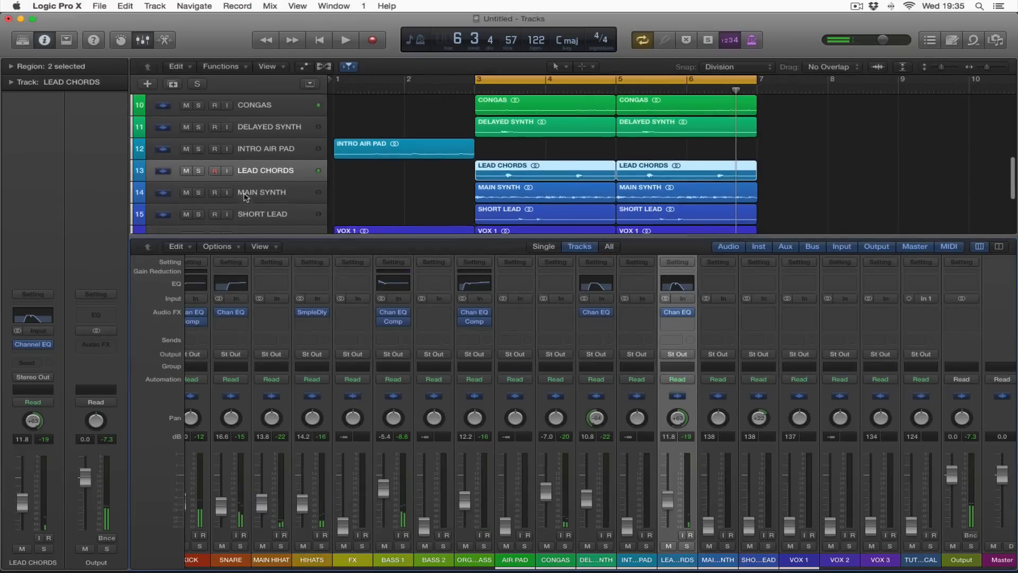
key(Down)
drag(712, 531, 712, 505)
key(space)
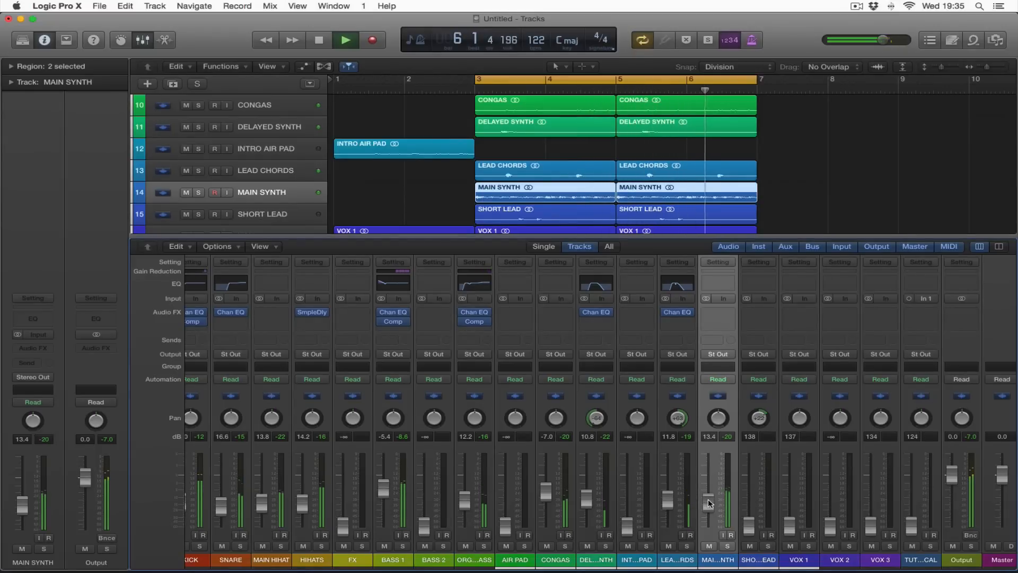
key(space)
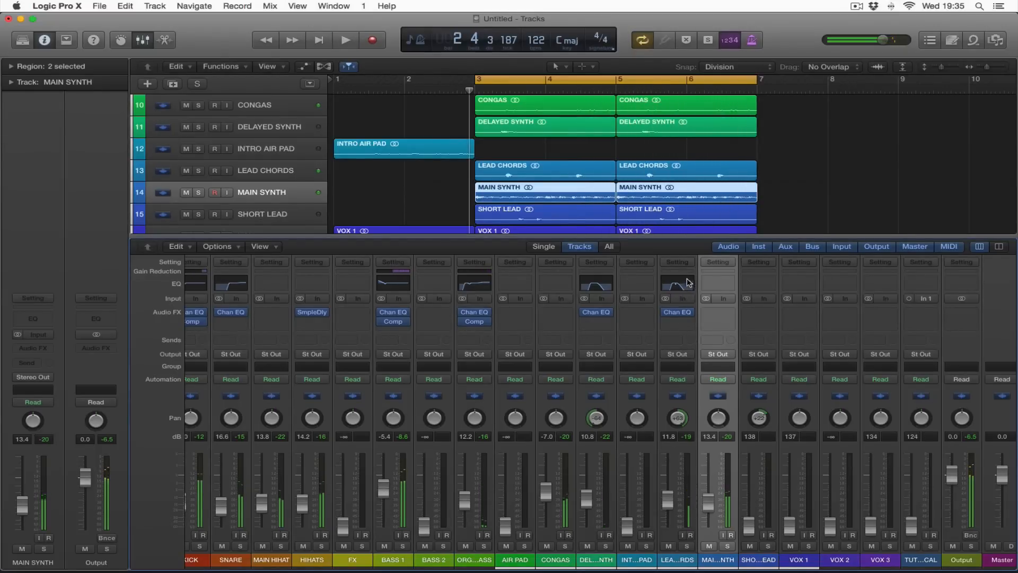
Insert a Channel EQ on the MAIN SYNTH channel and play the loop to check its frequency spectrum
mouse_move(586, 325)
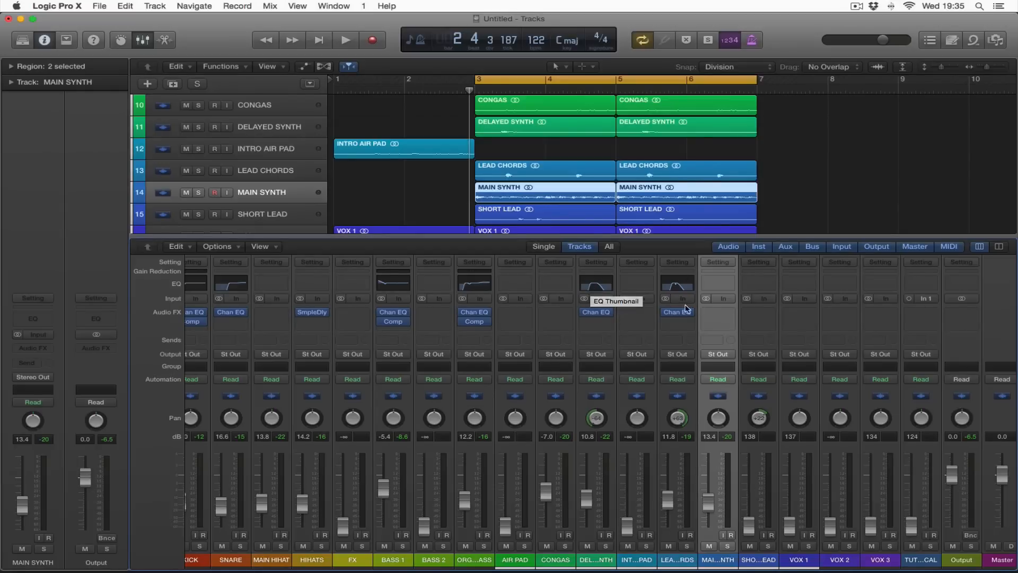
click(716, 281)
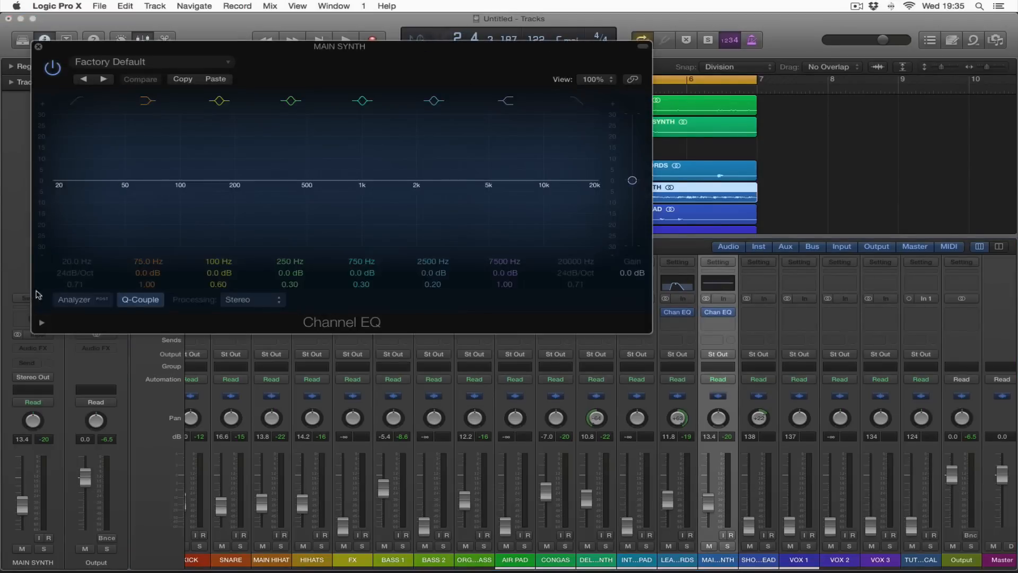
key(space)
drag(329, 49, 399, 71)
key(space)
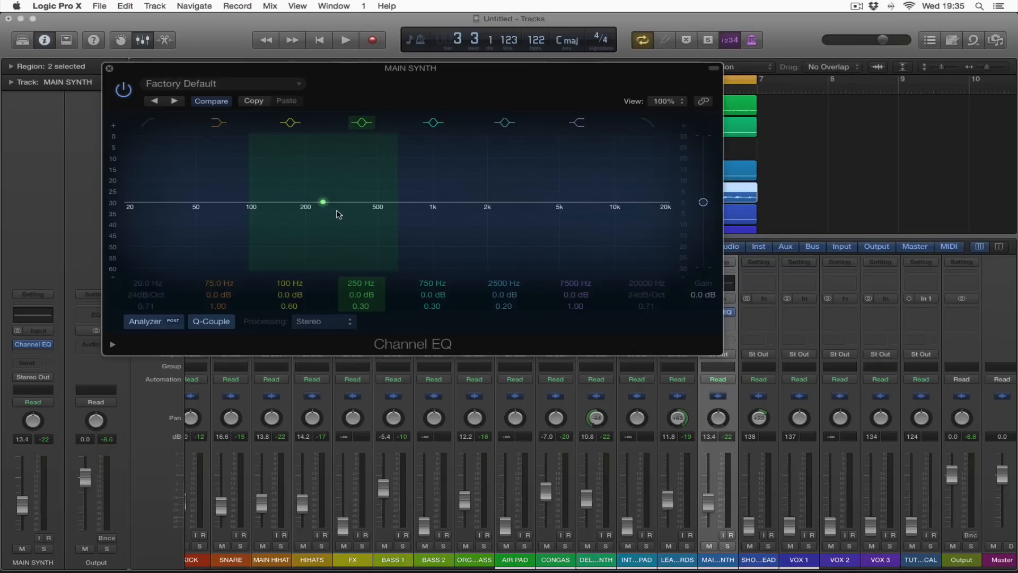
Cut the MAIN SYNTH EQ by -10.5 dB at 280 Hz with a Q of 0.98
key(space)
drag(338, 213, 347, 225)
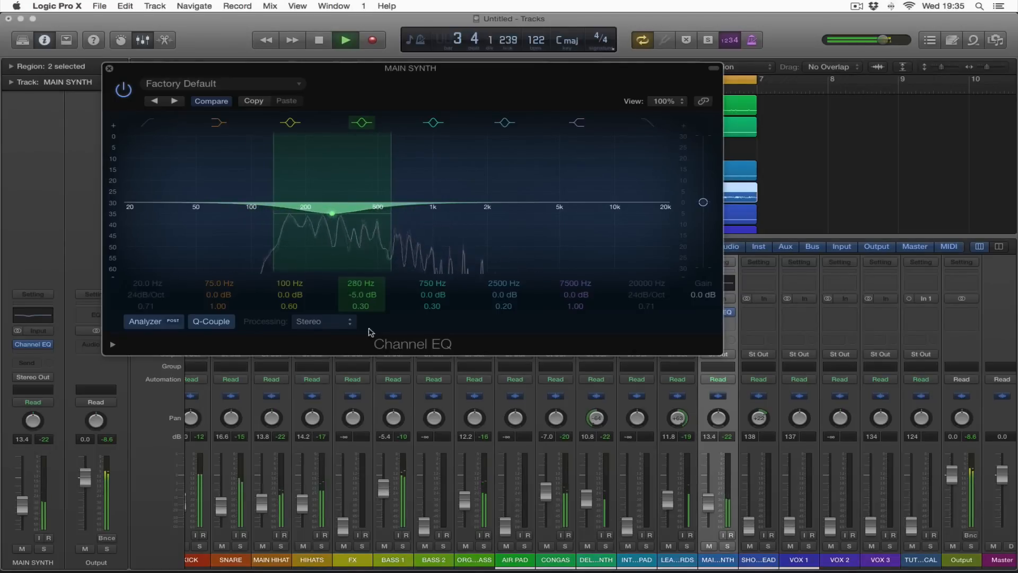
drag(361, 306, 360, 289)
Add a broad -5.0 dB cut at 650 Hz to the MAIN SYNTH EQ
click(410, 206)
drag(409, 210, 396, 221)
key(space)
Enable the low-cut filter on the MAIN SYNTH EQ at 85 Hz with a 48 dB/Oct slope and play the result
mouse_move(146, 295)
mouse_down()
mouse_move(147, 255)
mouse_move(148, 287)
mouse_up()
key(space)
key(space)
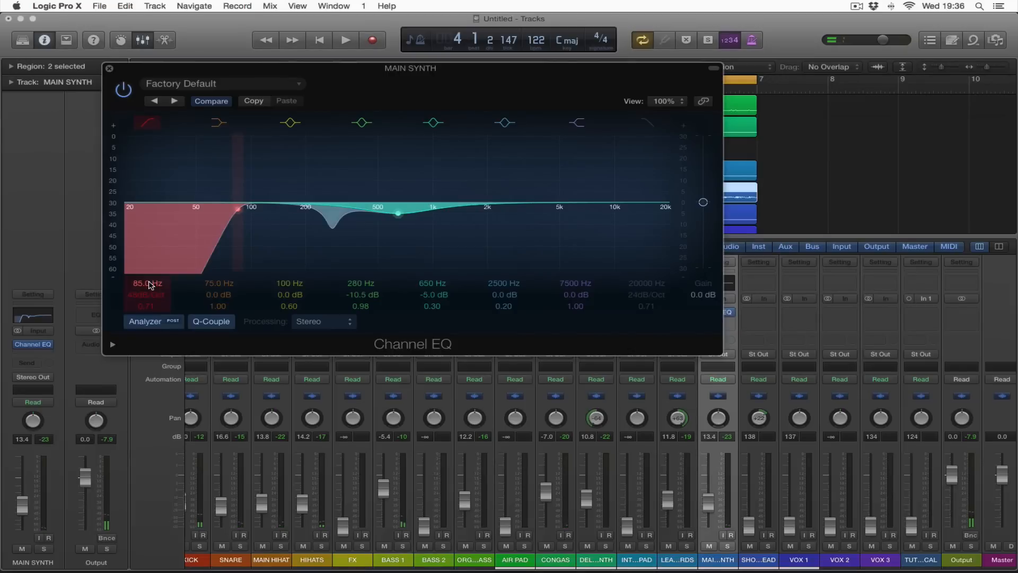
key(space)
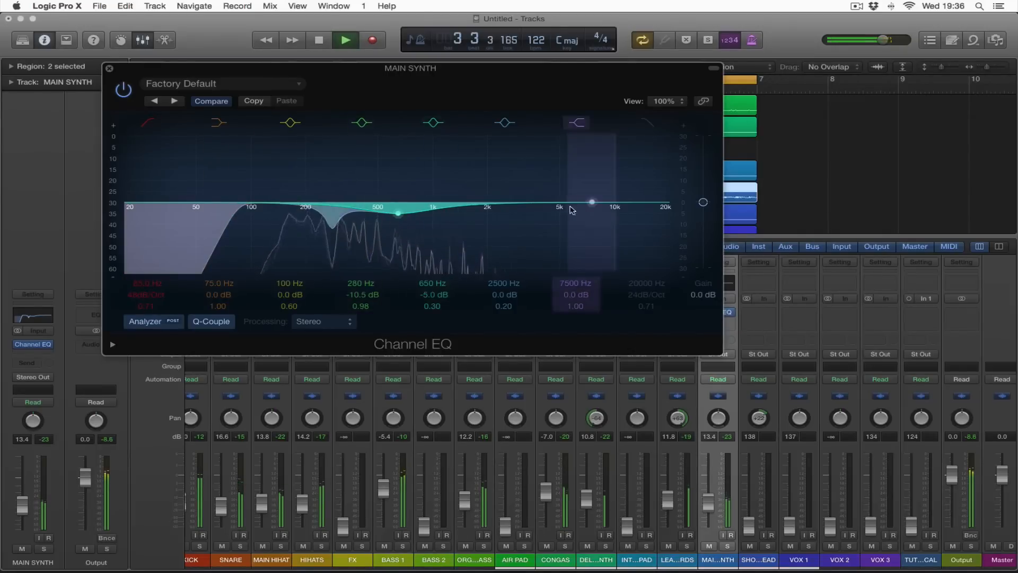
Boost the MAIN SYNTH EQ by +3.5 dB at 2500 Hz with a Q of 1.40, play the result and close the EQ
key(space)
drag(505, 202, 504, 192)
mouse_move(501, 307)
mouse_down()
mouse_move(501, 286)
mouse_move(500, 311)
mouse_up()
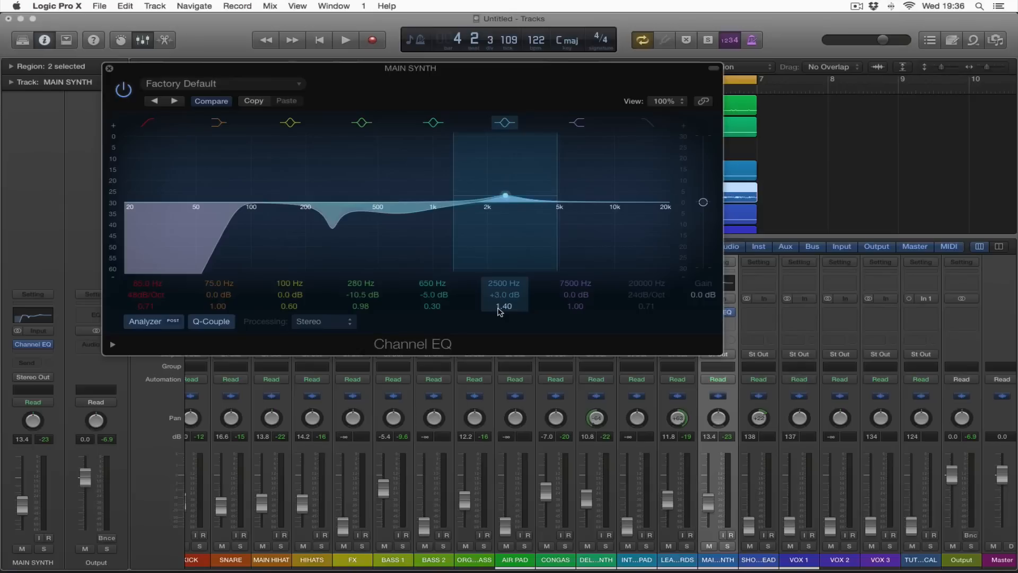
drag(499, 299, 500, 295)
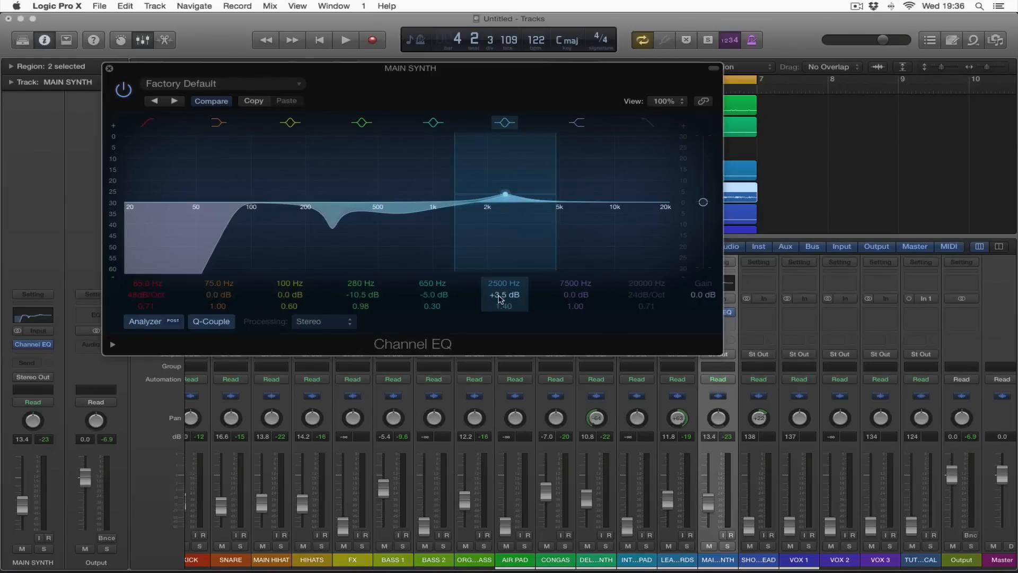
key(space)
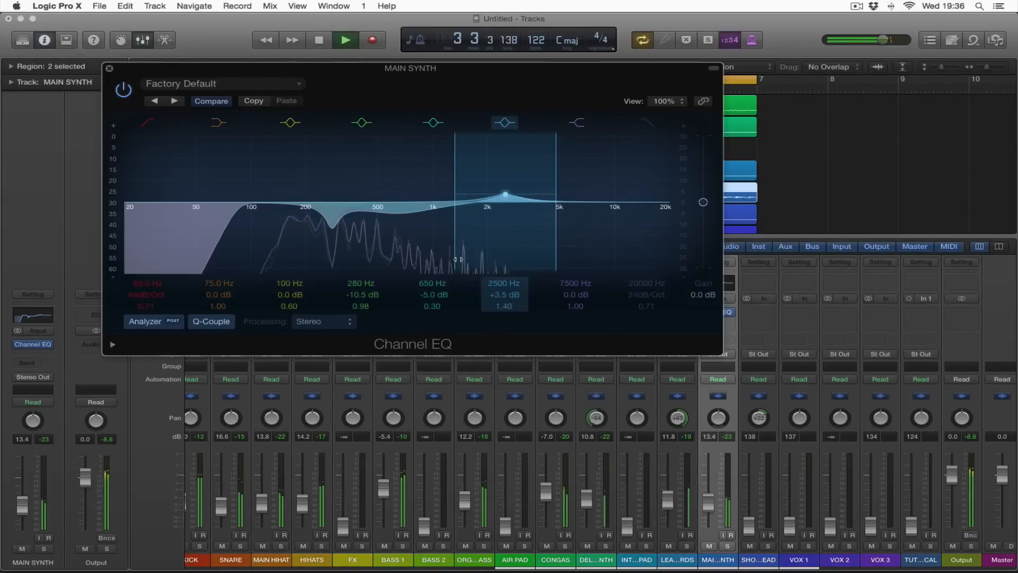
key(super+w)
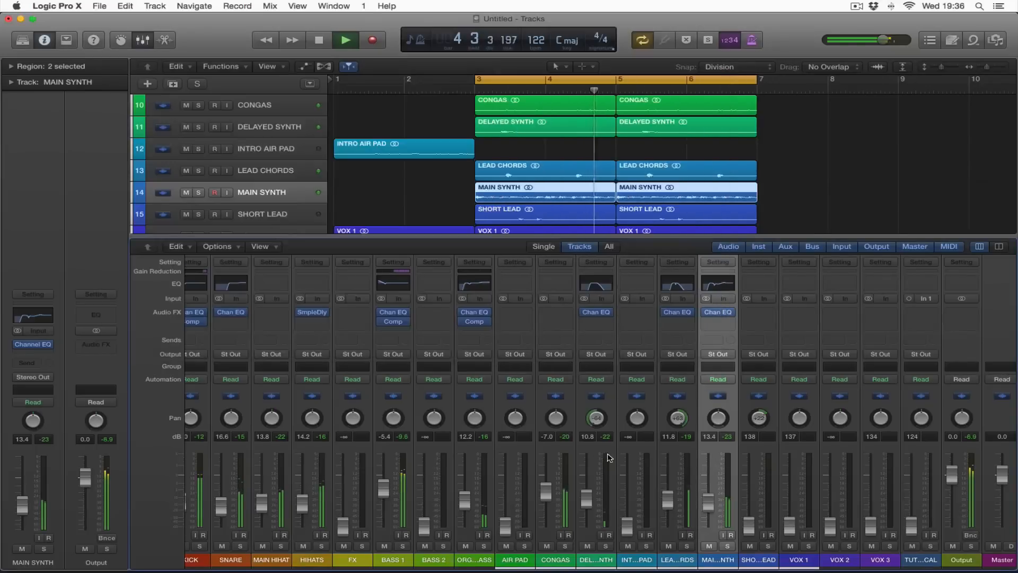
Insert a Compressor after the EQ on MAIN SYNTH and load the keyboard preset Type U Aggressive Piano
key(space)
click(718, 321)
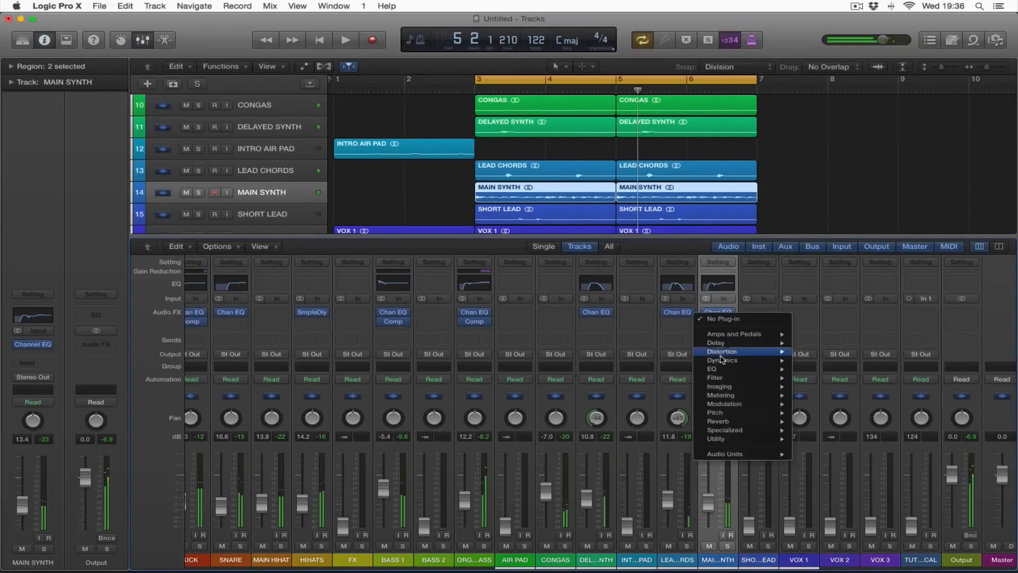
key(Escape)
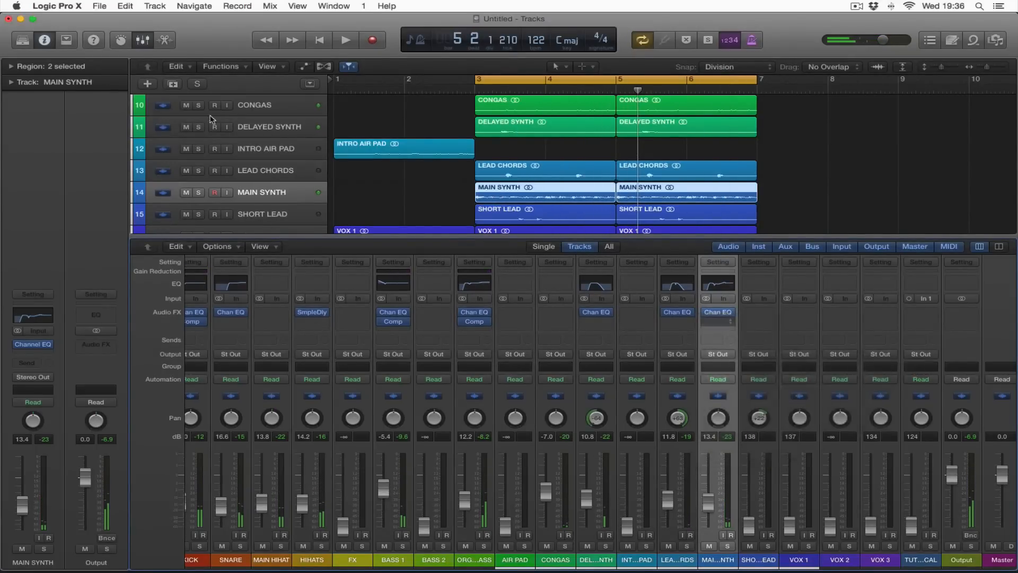
click(170, 62)
mouse_move(181, 268)
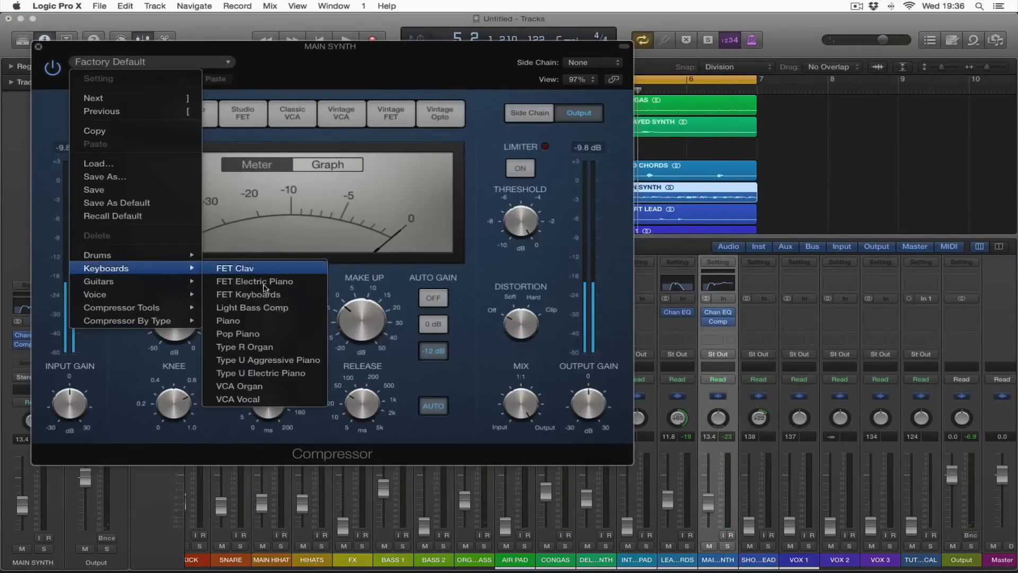
click(254, 360)
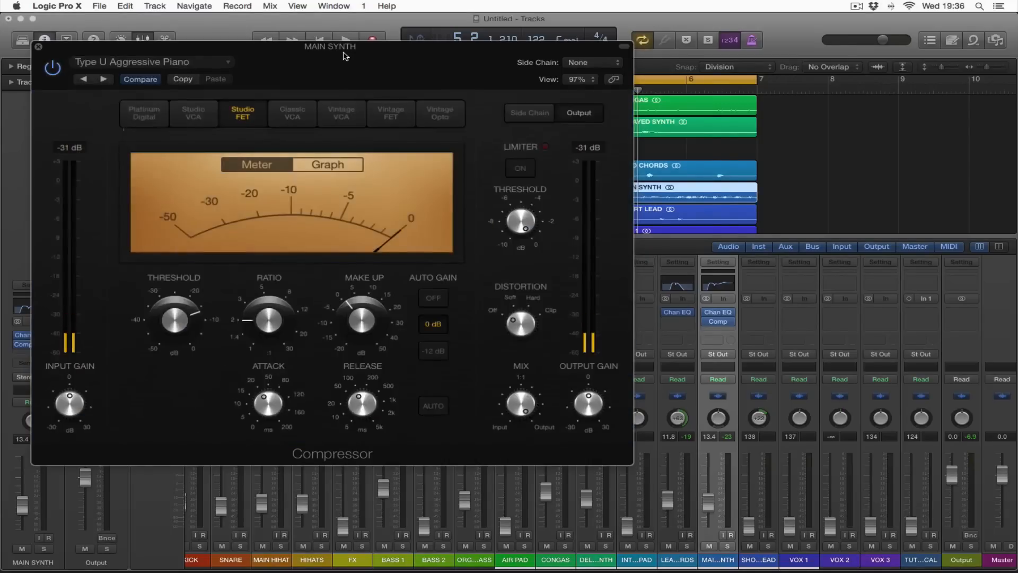
drag(344, 55, 441, 74)
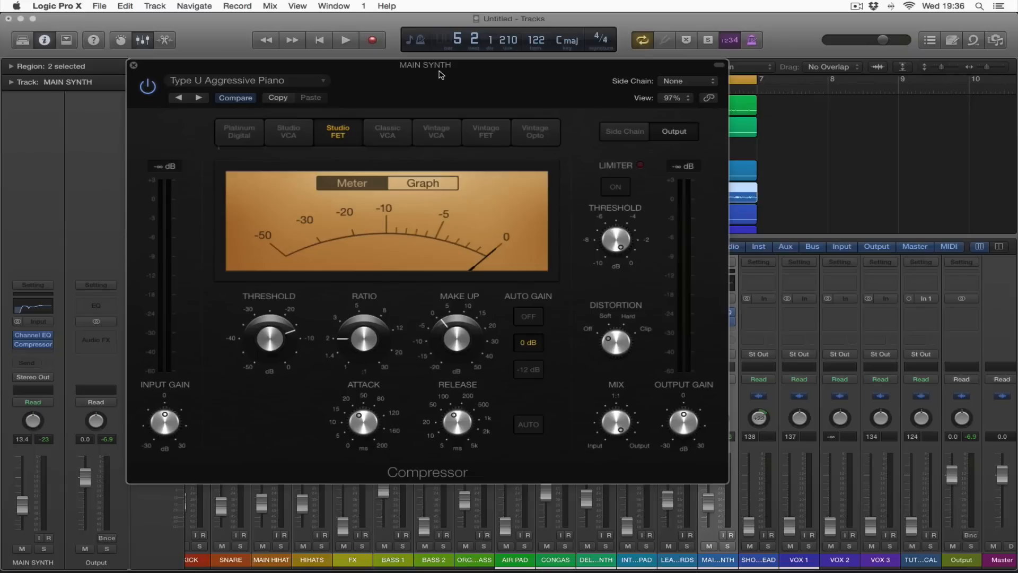
mouse_move(431, 85)
mouse_down()
mouse_move(444, 82)
mouse_move(428, 83)
mouse_up()
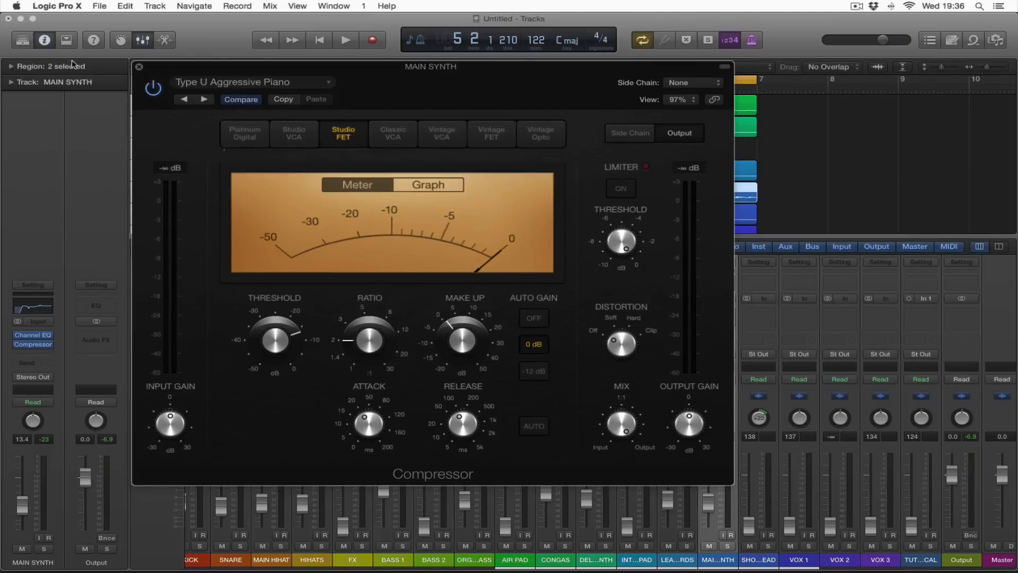
click(139, 68)
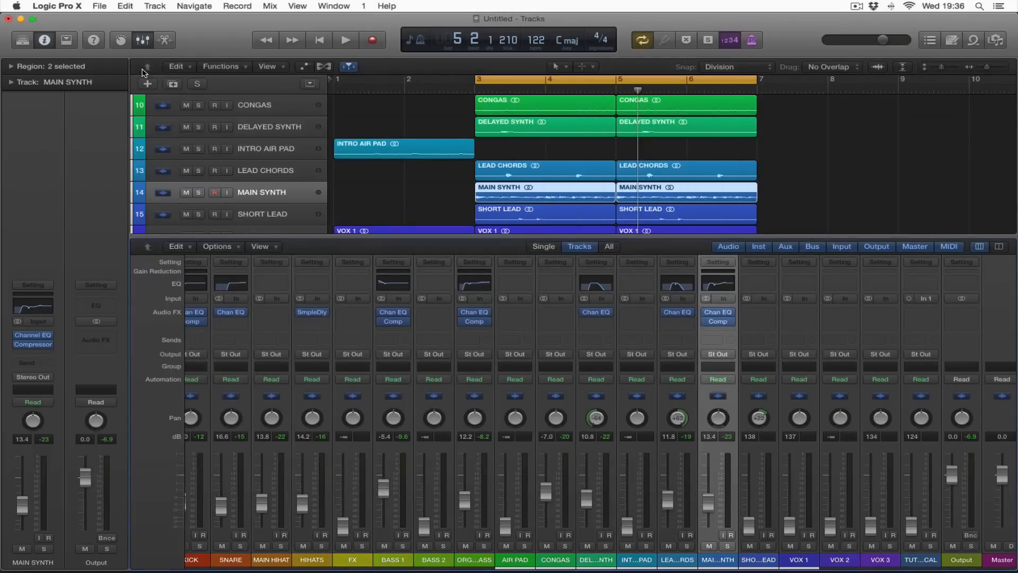
Lower the MAIN SYNTH fader to -19.0 dB while the loop plays
key(space)
drag(708, 502, 713, 518)
key(space)
Play the loop with the MAIN SYNTH compressor bypassed and with it enabled to compare the sound
mouse_move(703, 325)
key(space)
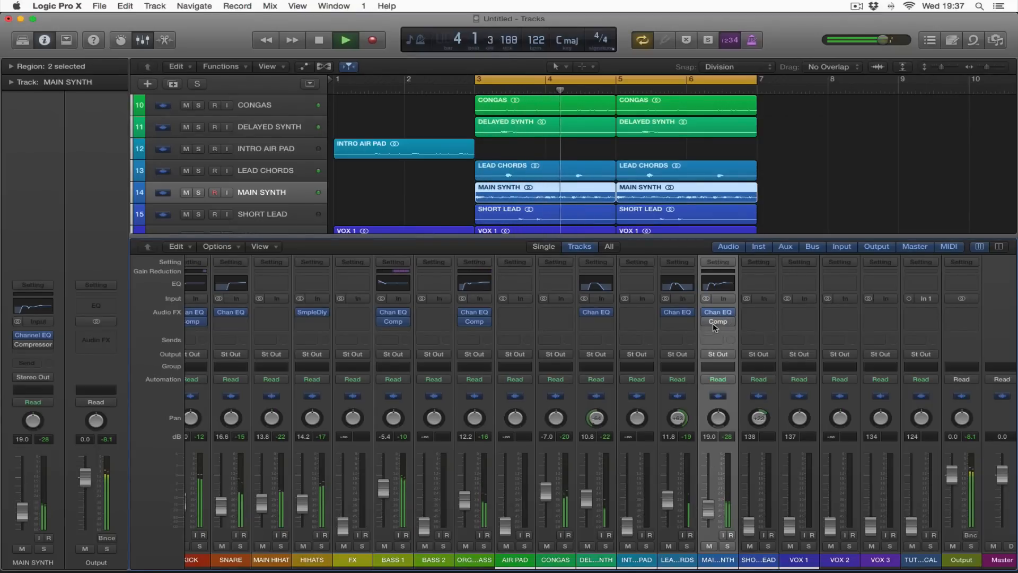
key(space)
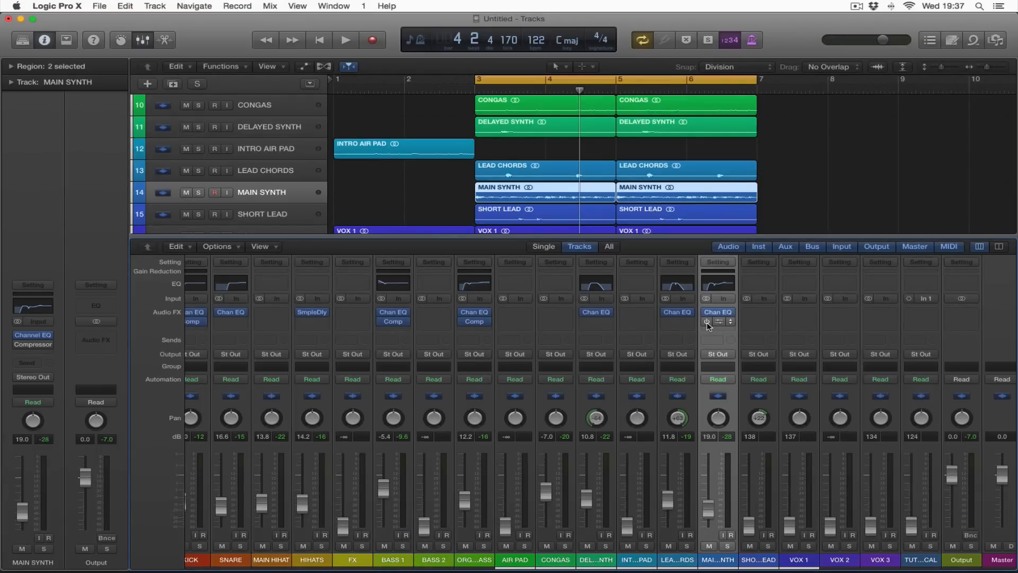
key(space)
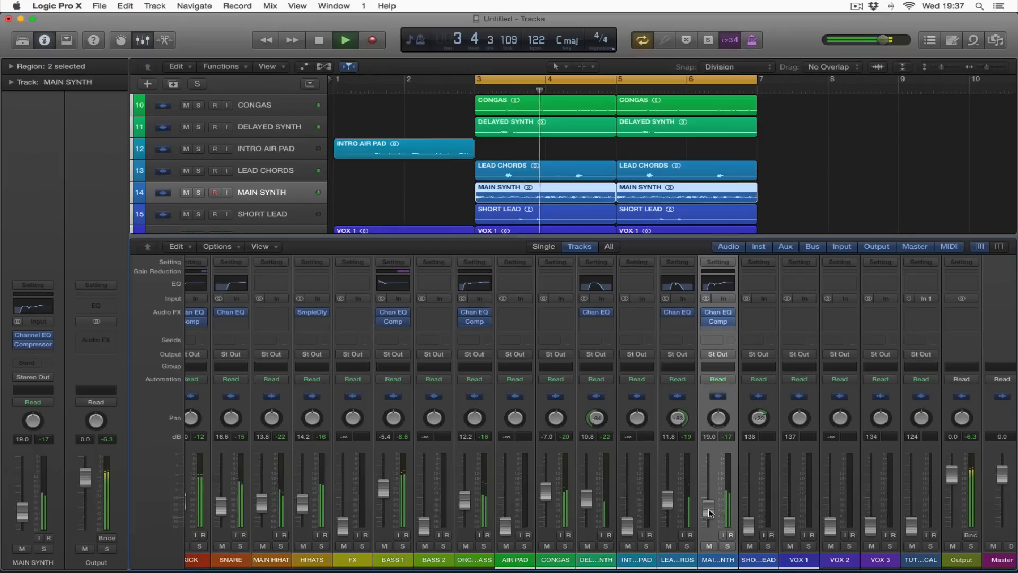
key(space)
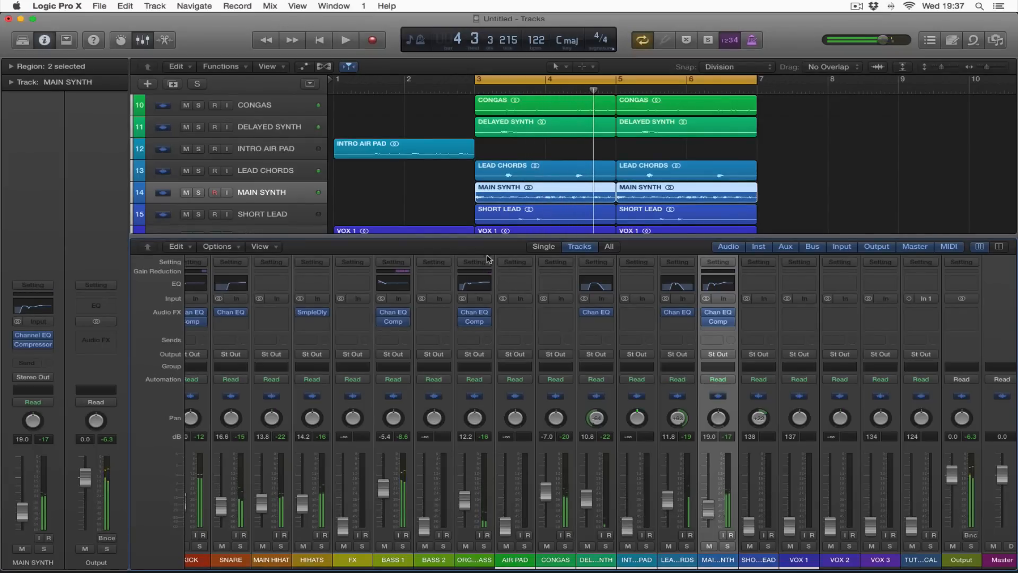
Select the SHORT LEAD track and set its fader to -11.2 dB while the loop plays
scroll(297, 212, down, 1)
click(288, 207)
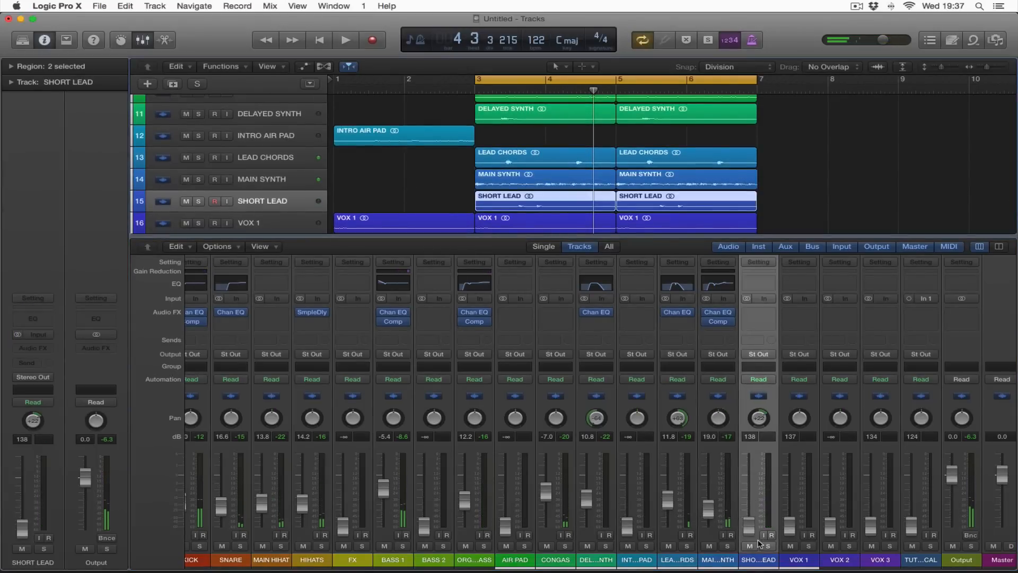
key(space)
drag(749, 501, 748, 491)
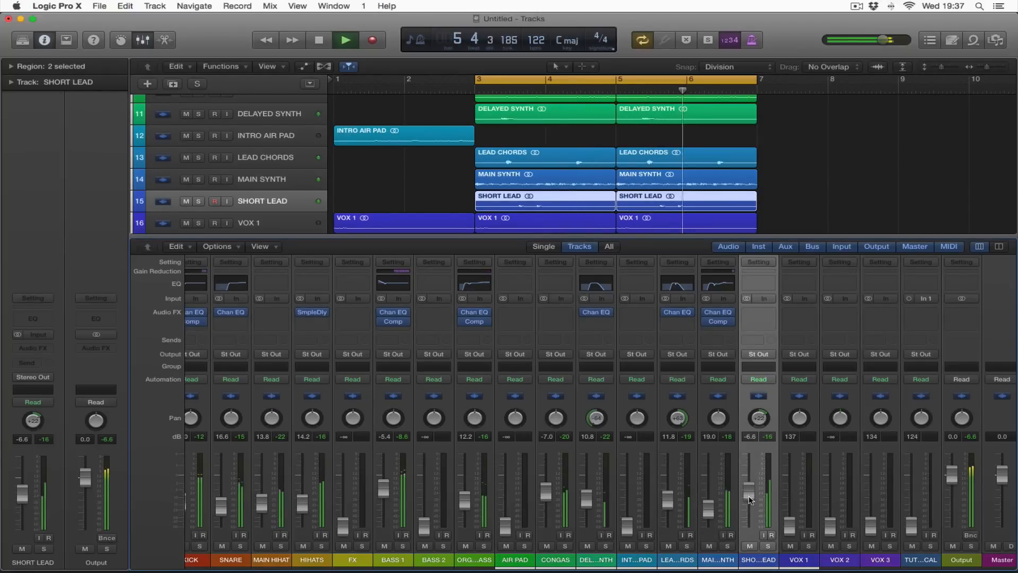
drag(748, 491, 751, 498)
key(space)
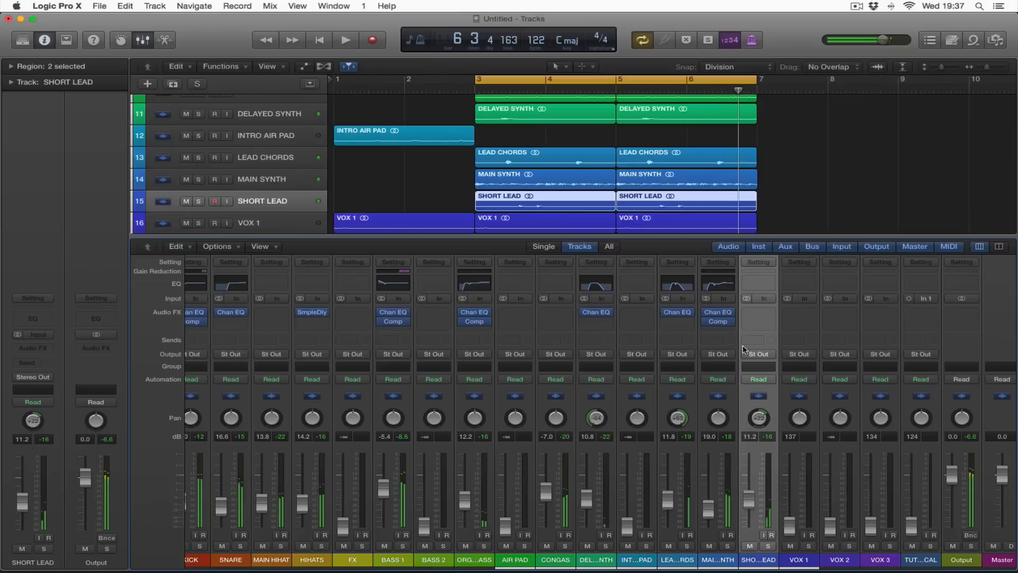
Solo the SHORT LEAD channel and insert a stereo PlatinumVerb reverb on it
click(768, 546)
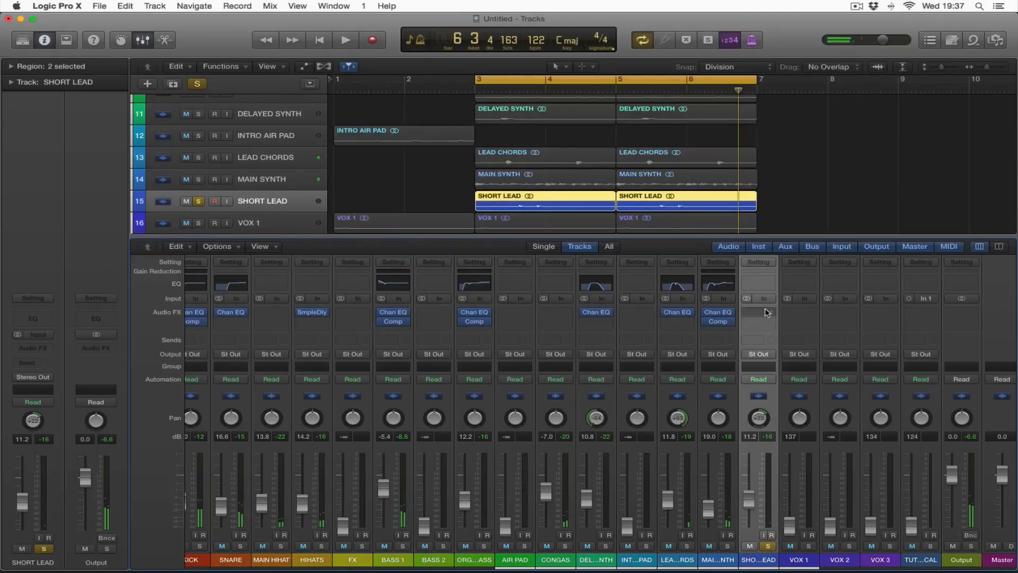
click(758, 315)
mouse_move(821, 414)
mouse_move(896, 422)
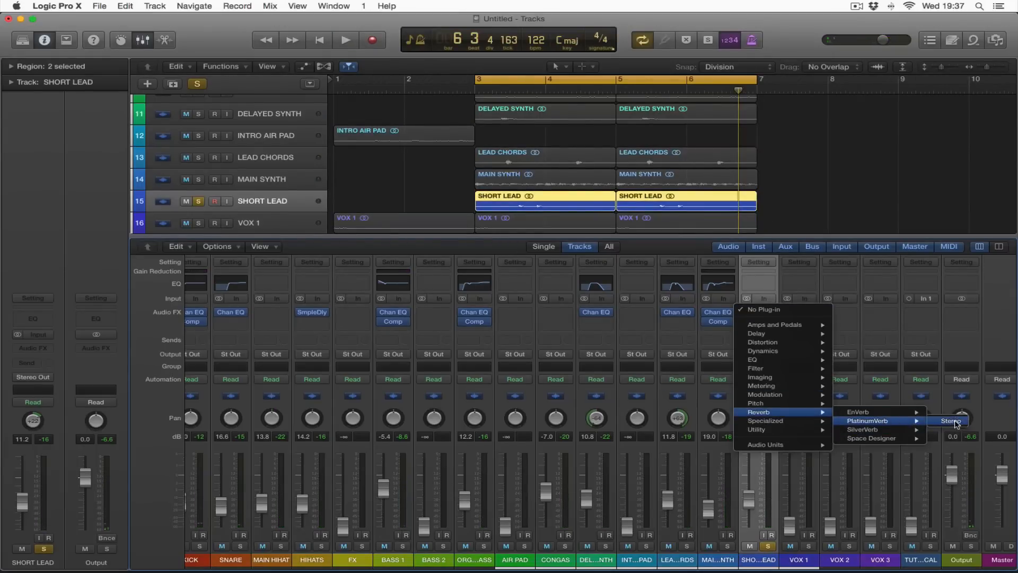
click(954, 421)
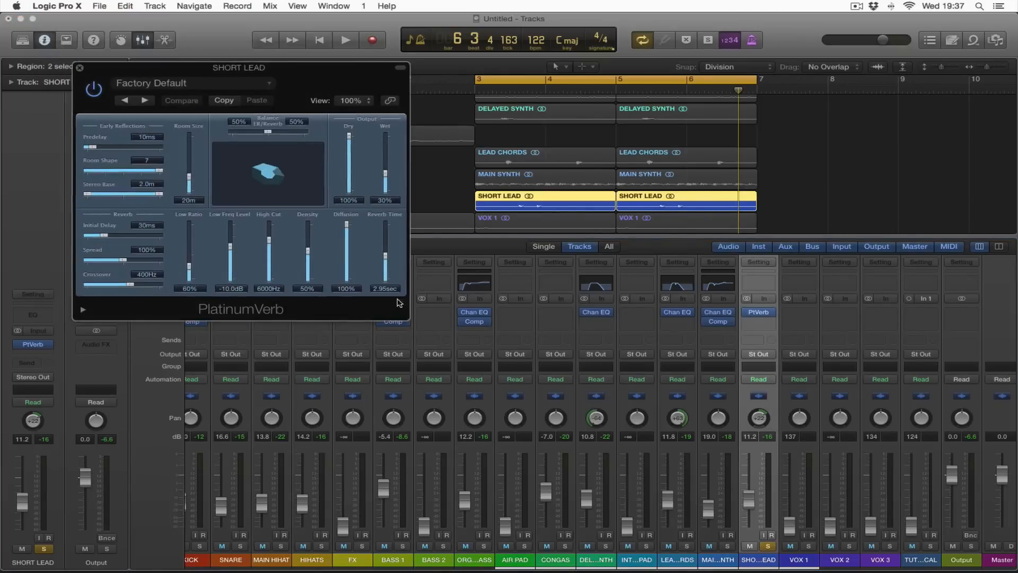
Set the PlatinumVerb reverb time to 4.40 sec, with the dry output at 79% and the wet output at 69%
key(space)
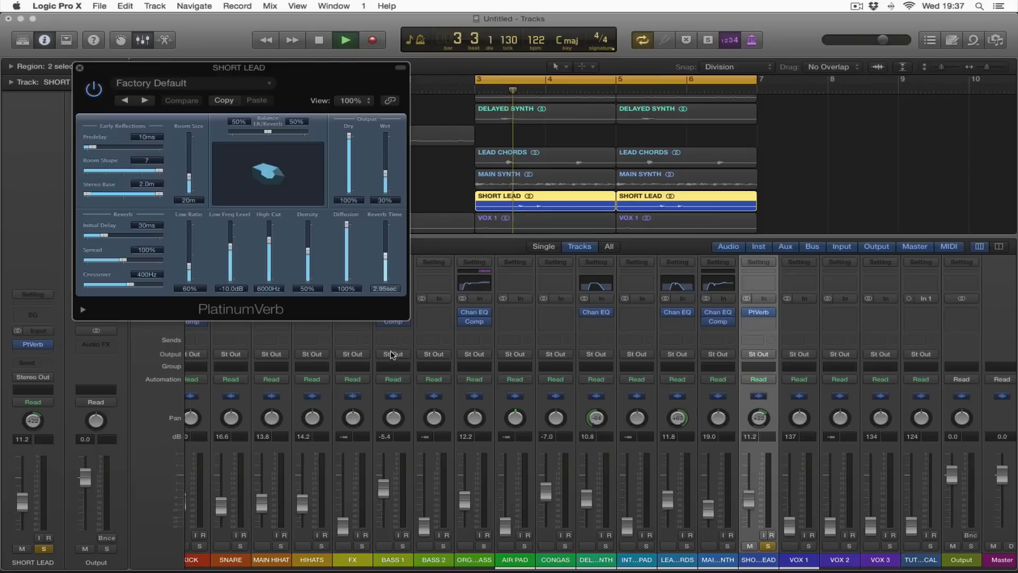
drag(385, 256, 388, 242)
mouse_move(386, 172)
mouse_down()
mouse_move(390, 159)
mouse_move(349, 148)
mouse_move(386, 157)
mouse_up()
key(space)
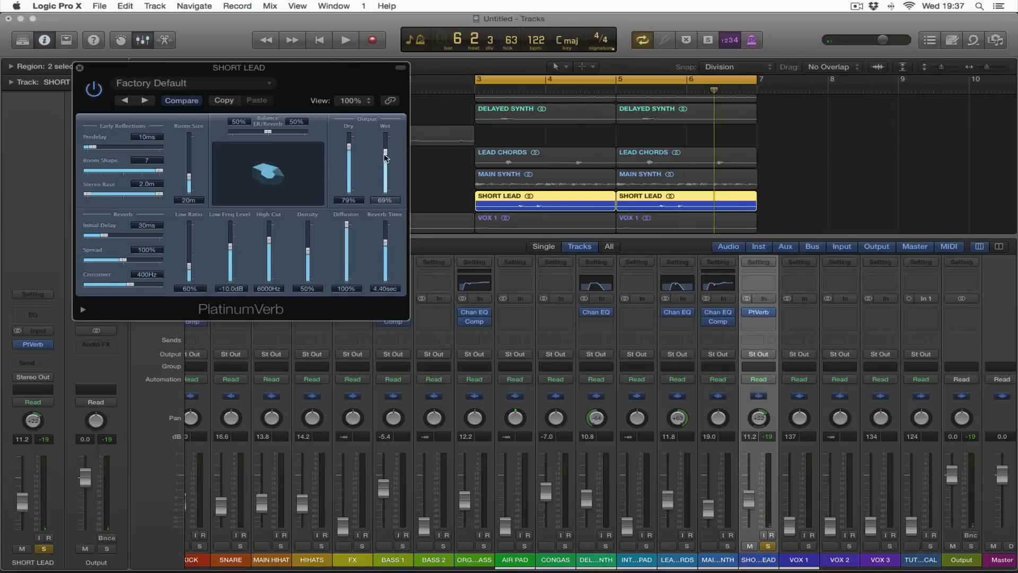
Set the PlatinumVerb high cut to 1900 Hz, play the soloed SHORT LEAD and close the reverb
drag(269, 239, 270, 264)
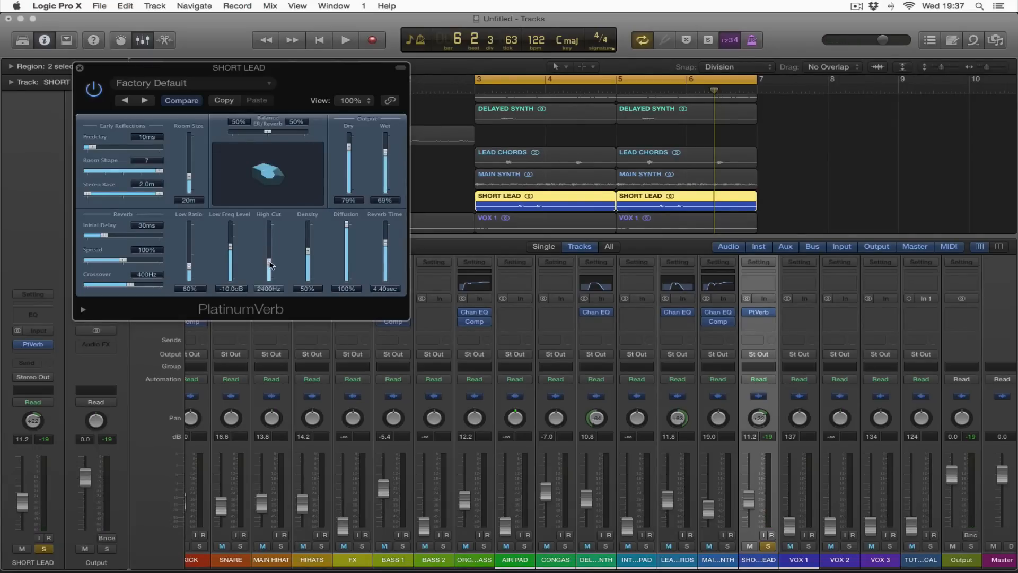
key(space)
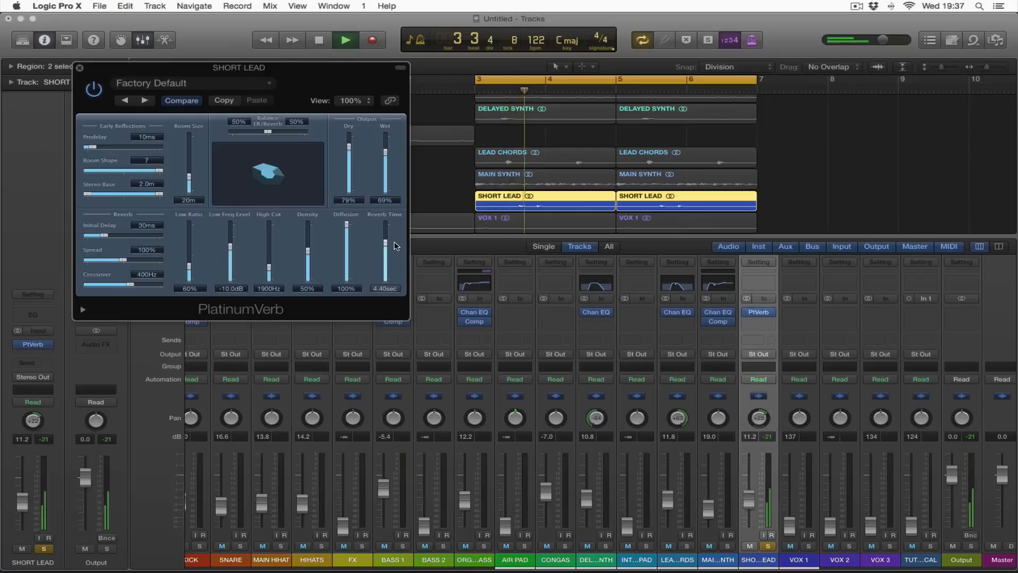
key(space)
click(79, 68)
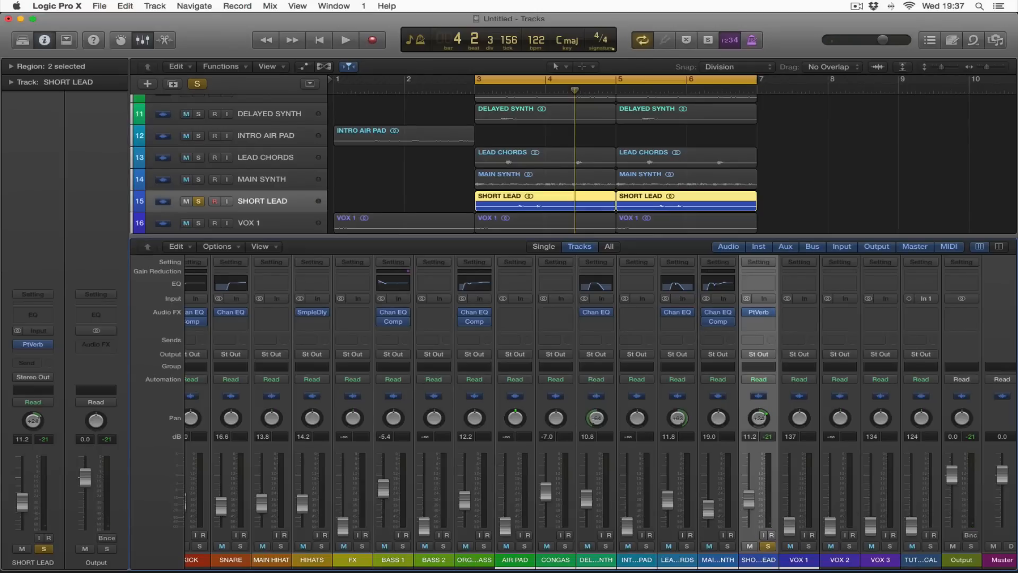
Unsolo SHORT LEAD, pan it to +26 and set its fader to -9.8 dB while the full mix plays
click(769, 547)
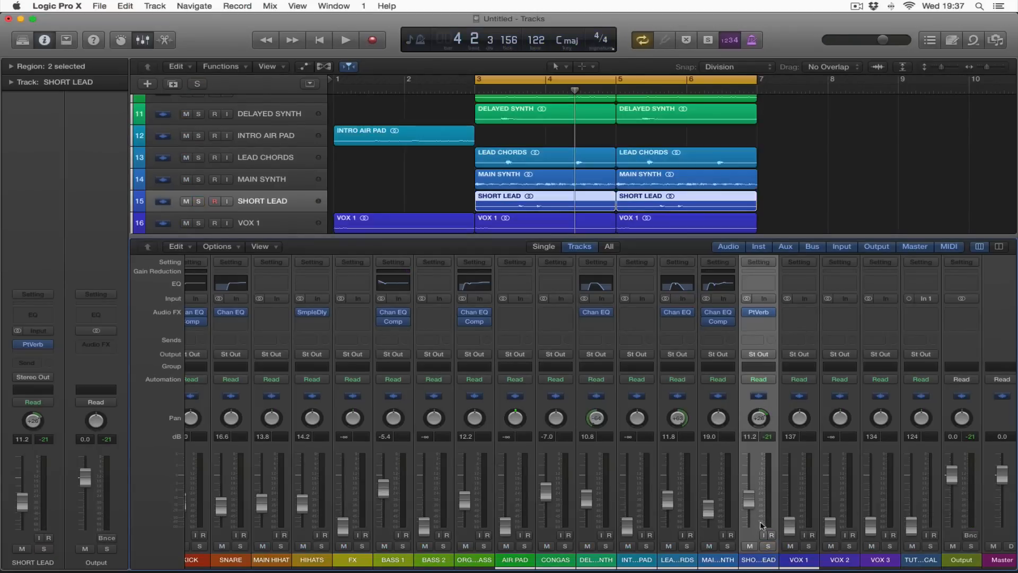
key(space)
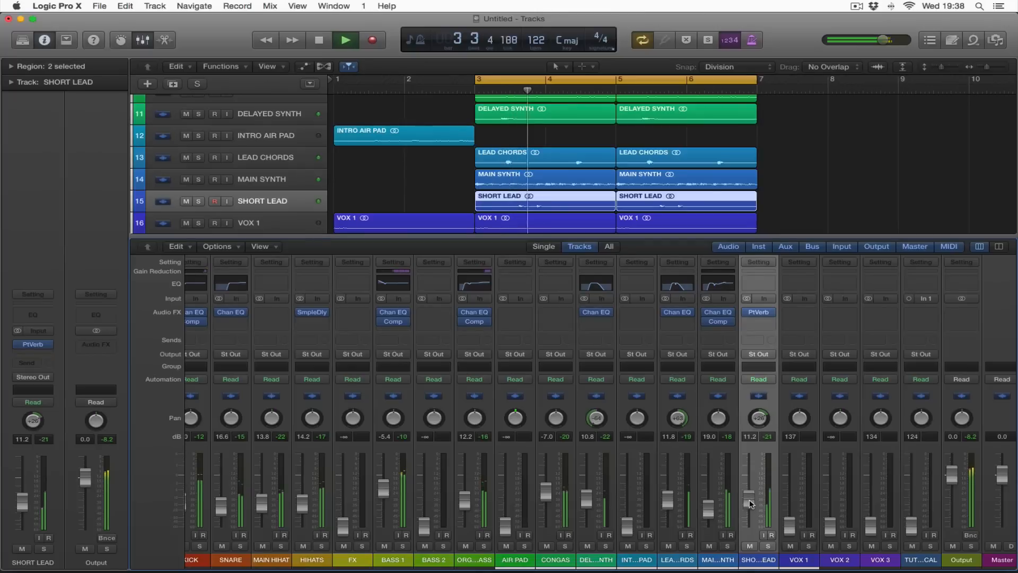
drag(751, 503, 752, 500)
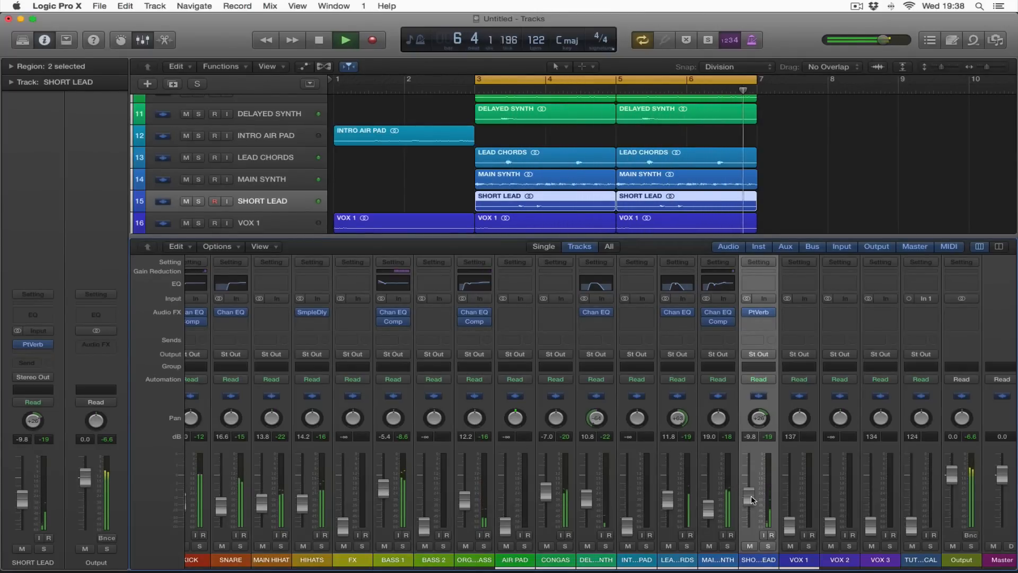
key(space)
Solo the VOX 1 track and raise its fader to -6.8 dB during playback
scroll(584, 371, right, 1)
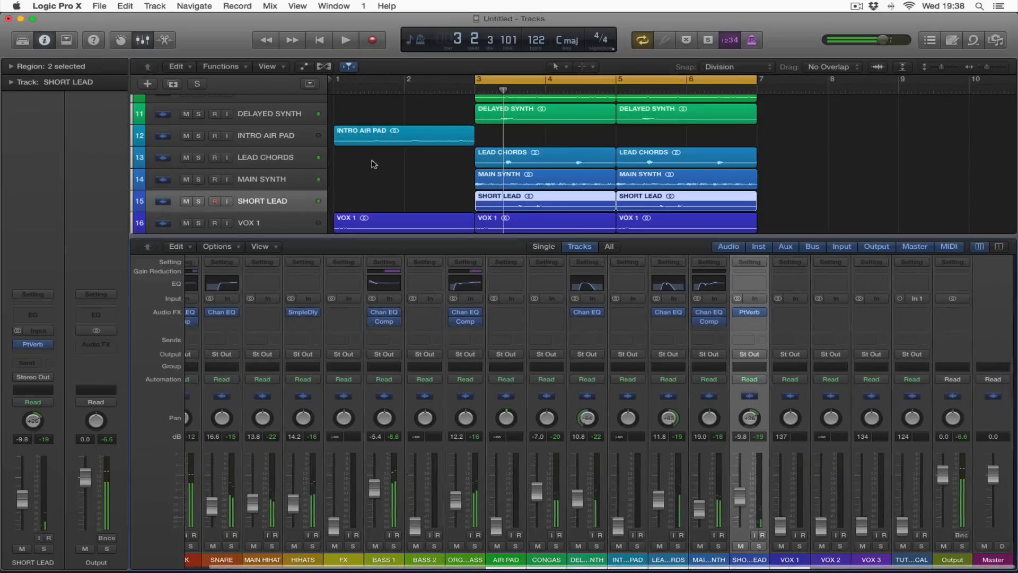
scroll(403, 182, down, 2)
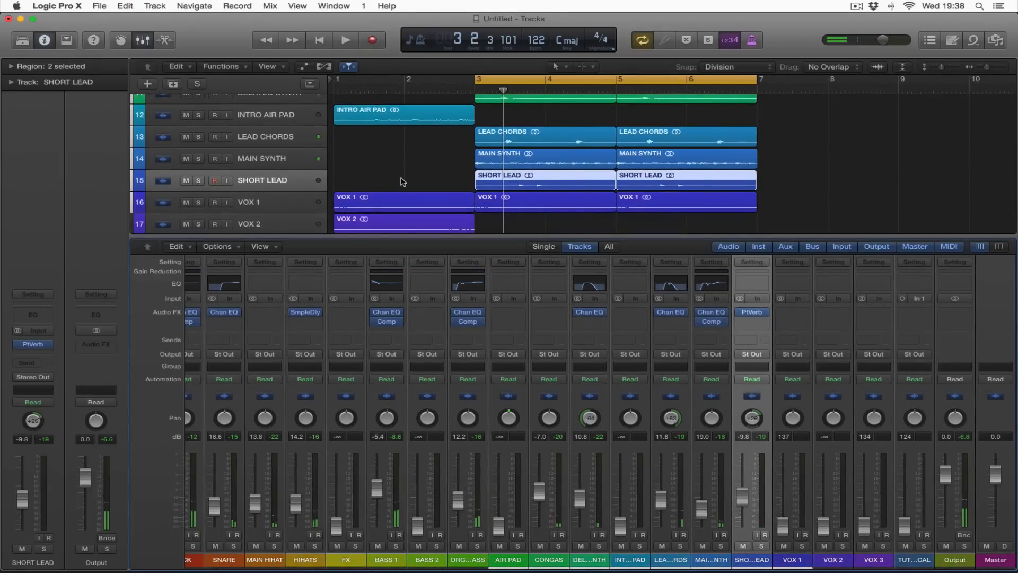
scroll(403, 182, down, 1)
key(Down)
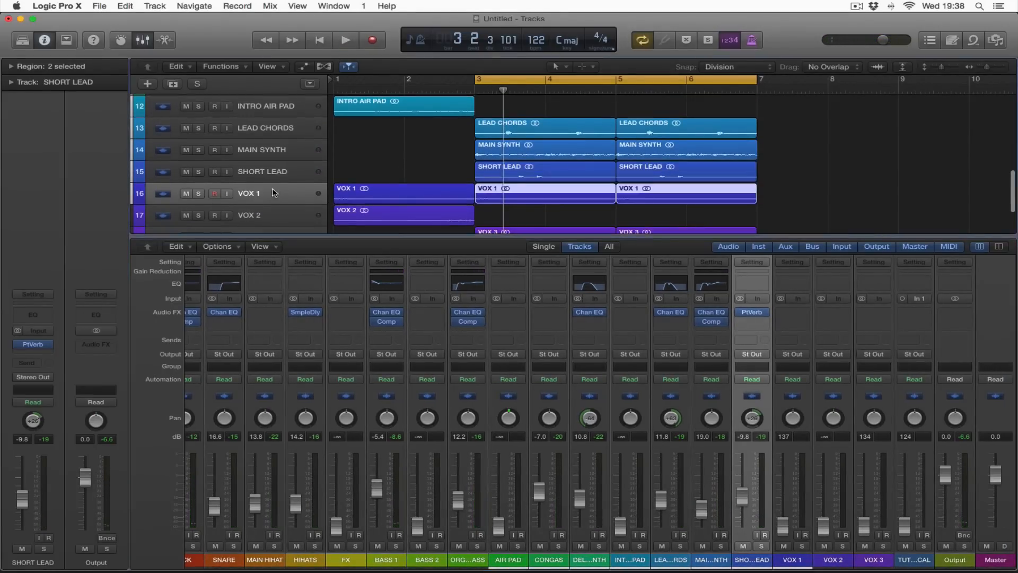
click(199, 194)
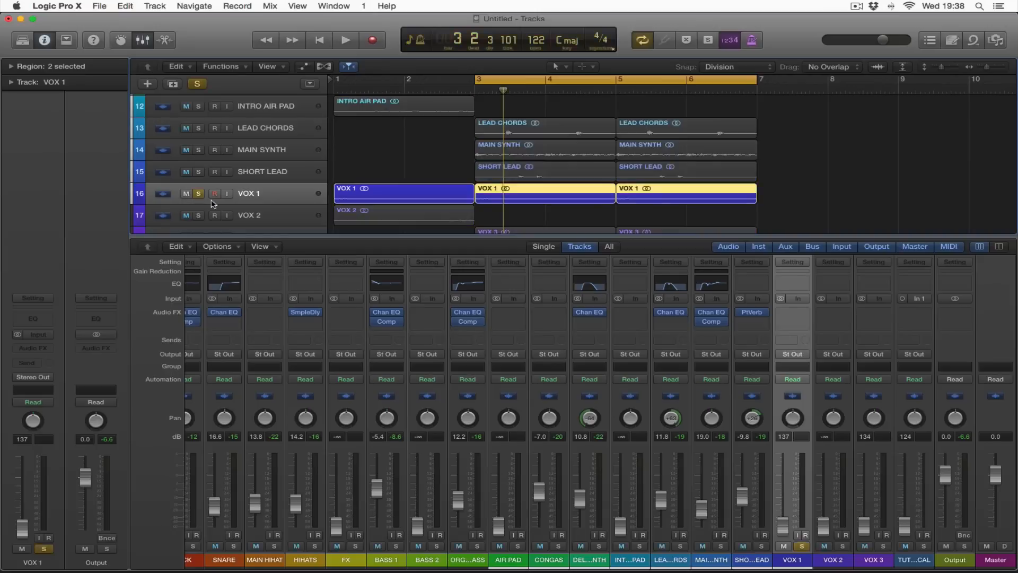
drag(783, 525, 783, 485)
key(space)
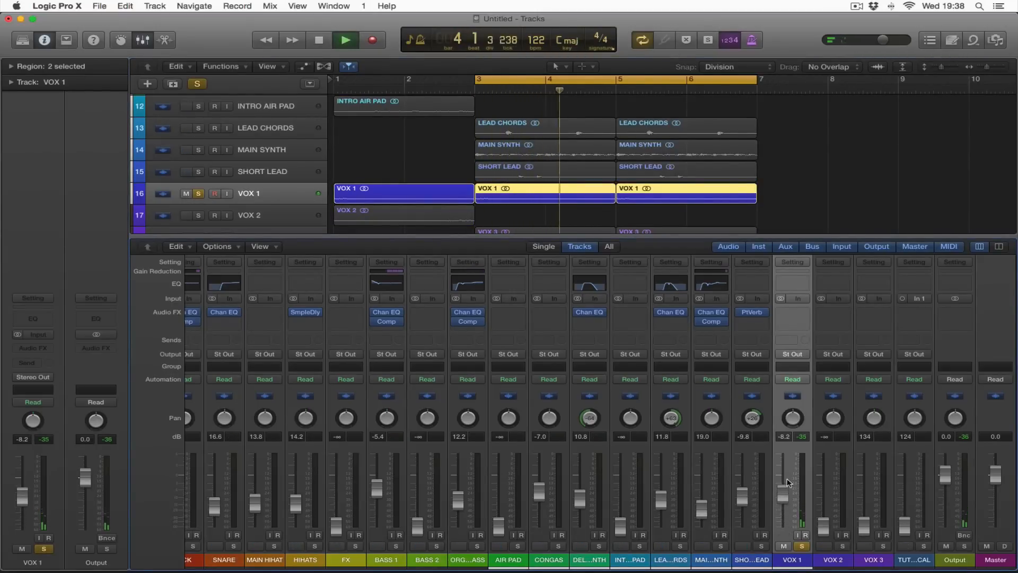
drag(783, 498, 783, 491)
key(space)
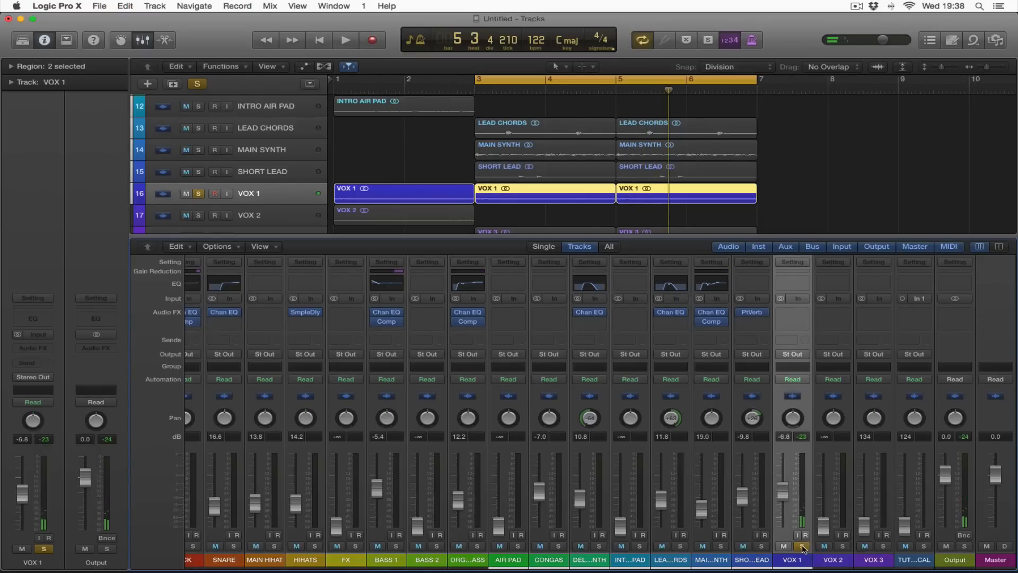
Unsolo VOX 1, set its fader to -5.8 dB in the full mix and insert a Channel EQ with the analyzer on
click(803, 547)
key(space)
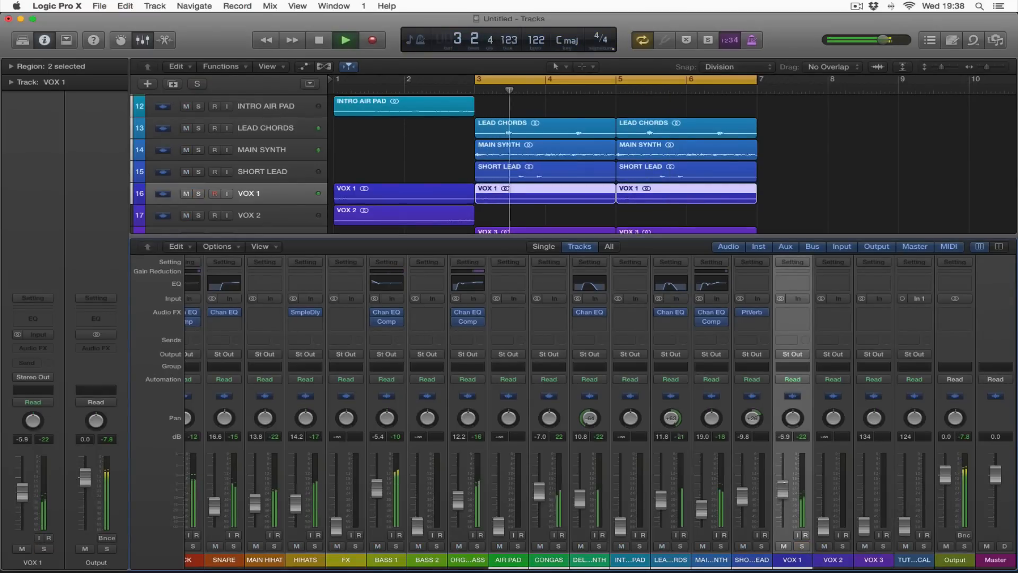
click(791, 284)
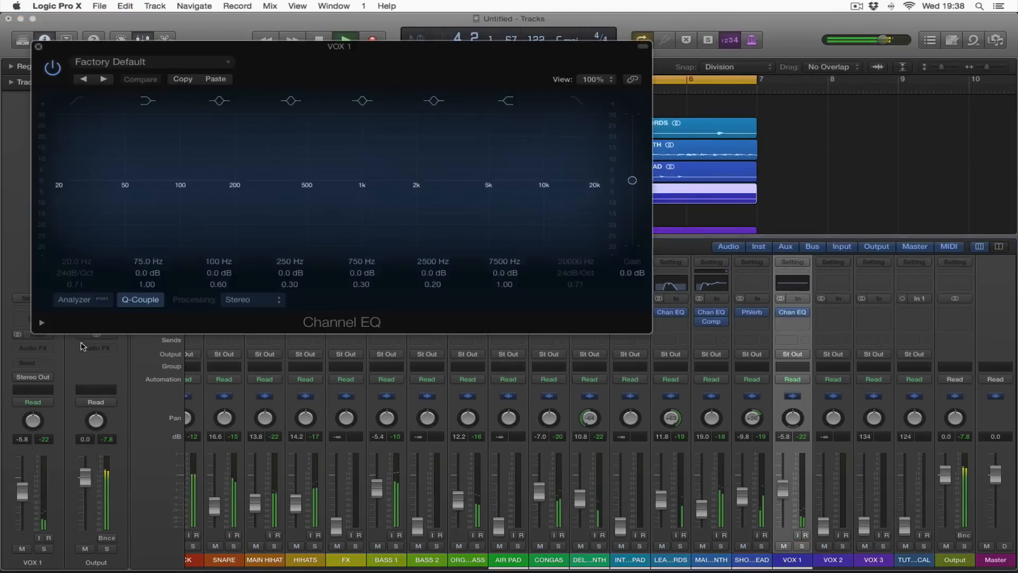
click(74, 299)
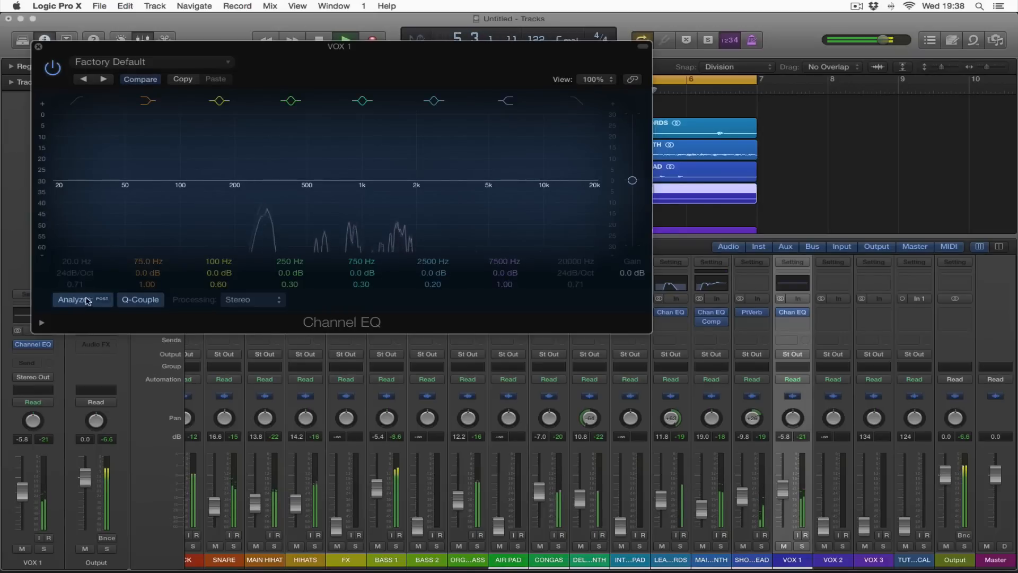
Enable the low cut on VOX 1's Channel EQ at 200 Hz with a 48 dB/Oct slope
click(77, 102)
drag(74, 263, 73, 228)
drag(74, 276, 73, 242)
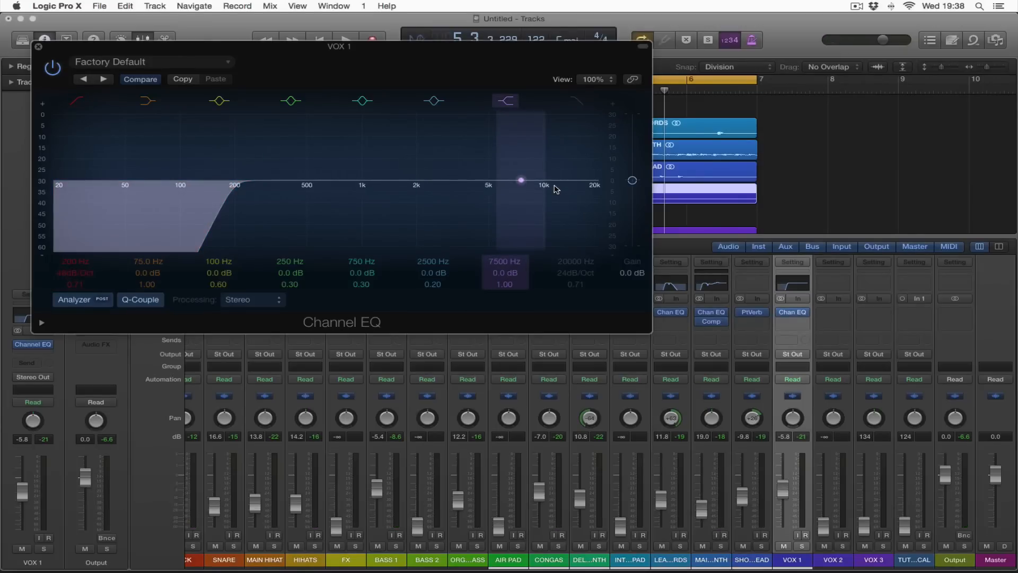
Set VOX 1's high shelf to -12.5 dB at 3900 Hz while the mix plays and close the Channel EQ
key(space)
drag(535, 195, 440, 218)
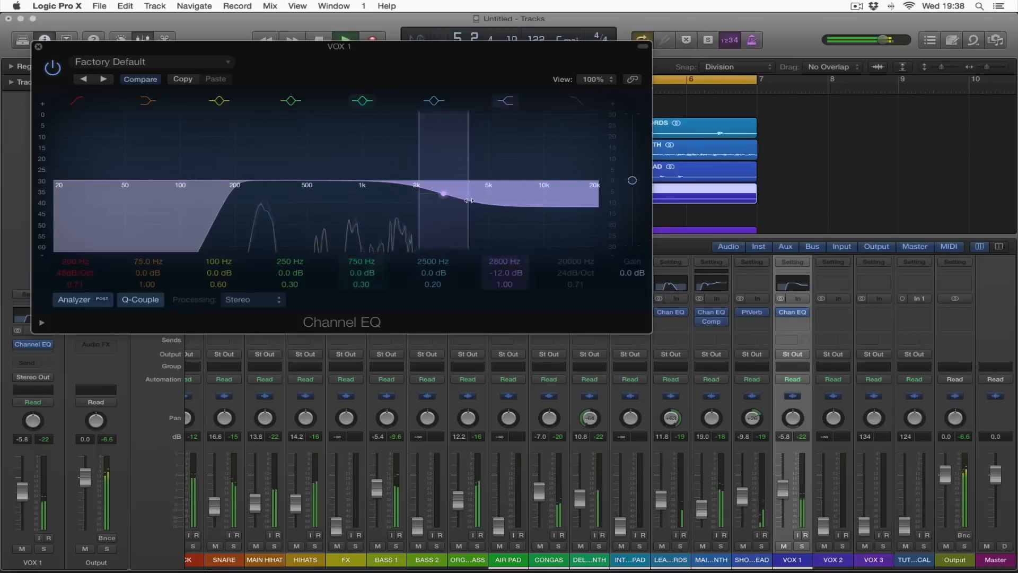
drag(436, 207, 473, 200)
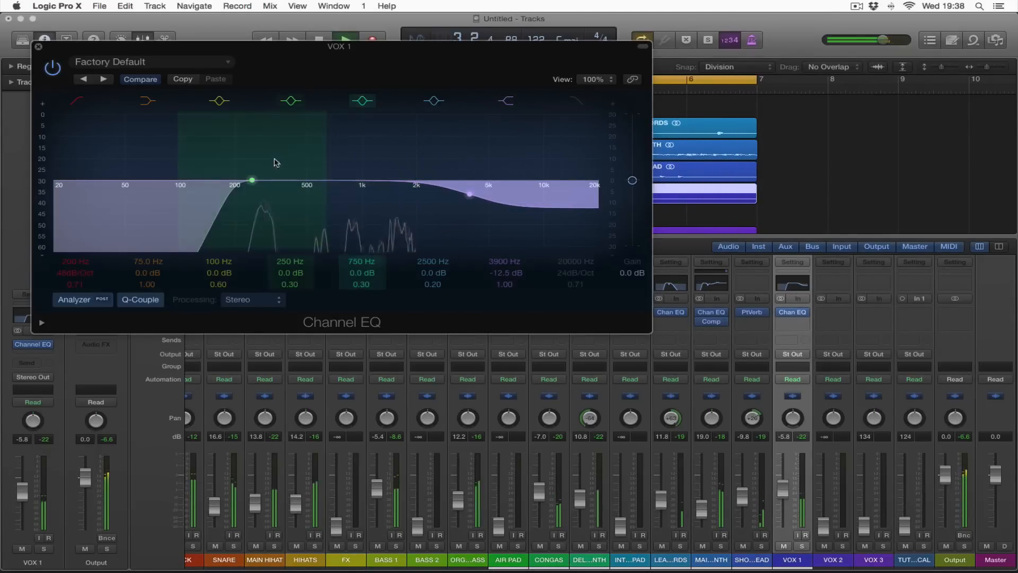
key(space)
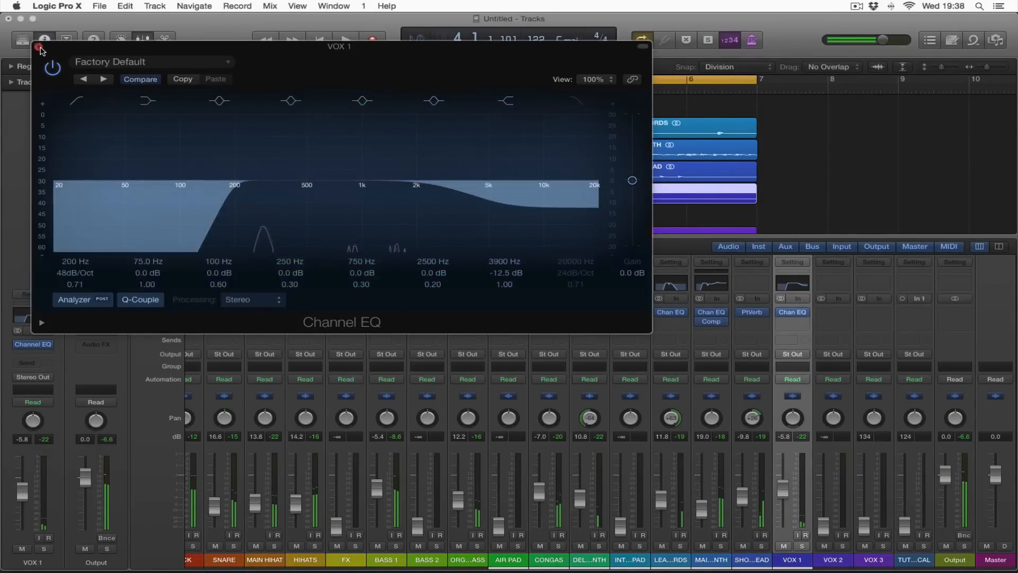
click(39, 47)
Insert a Tape Delay on VOX 1 and set its low cut to 310 Hz
click(788, 320)
mouse_move(802, 343)
mouse_move(939, 381)
click(982, 378)
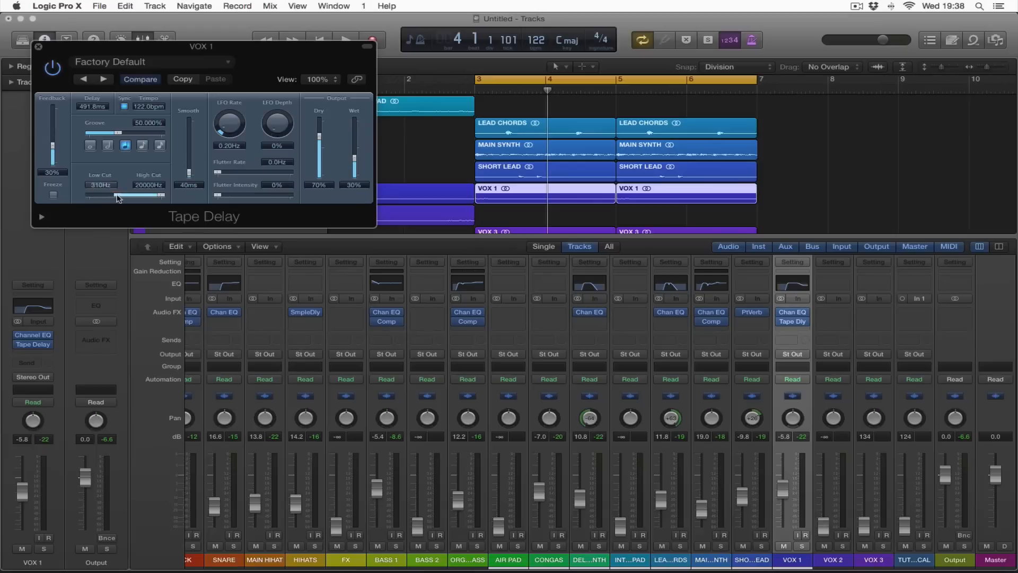
Set VOX 1's Tape Delay to 47% feedback, 2500 Hz high cut, 100% dry and 42% wet while the mix plays
key(space)
drag(53, 144, 55, 139)
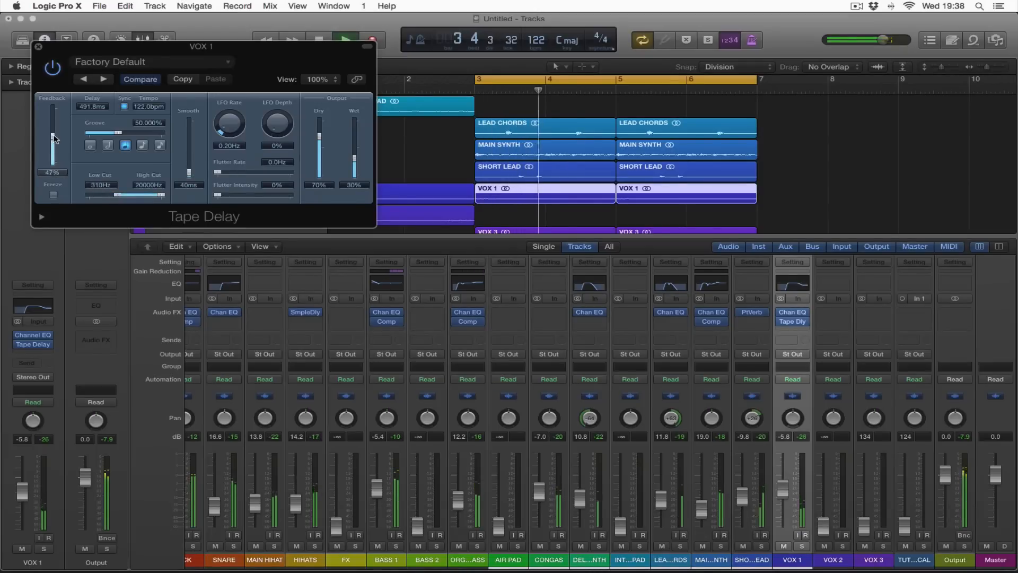
drag(162, 195, 140, 196)
drag(319, 137, 320, 118)
drag(355, 161, 358, 154)
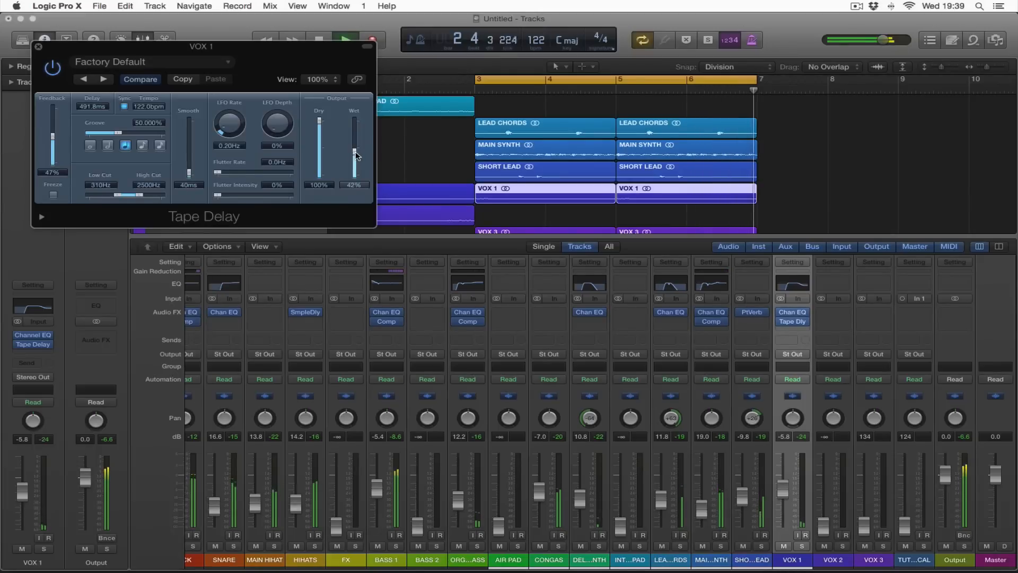
key(space)
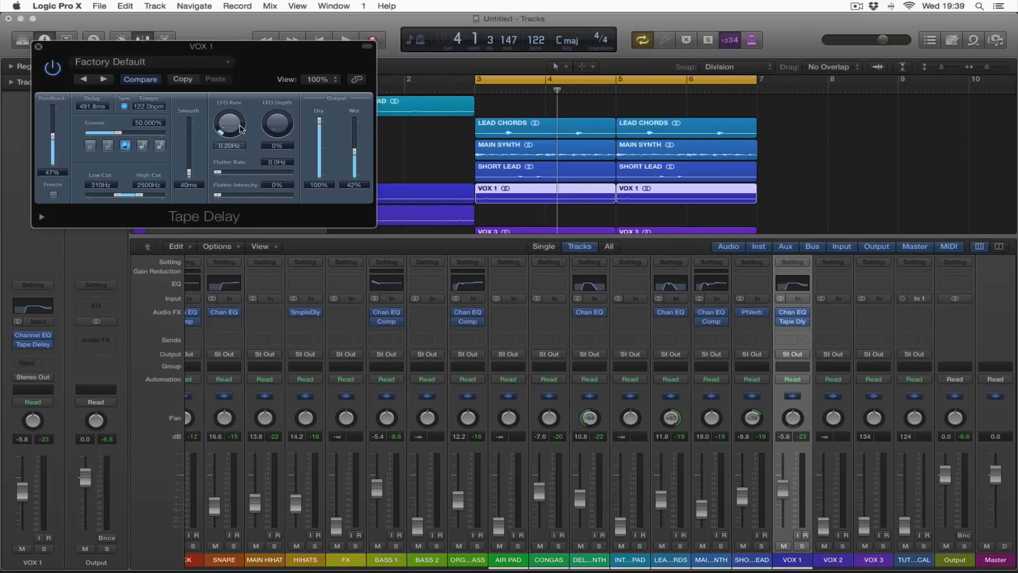
Close the Tape Delay and lower VOX 1's fader to -6.8 dB while the mix plays
drag(244, 54, 261, 56)
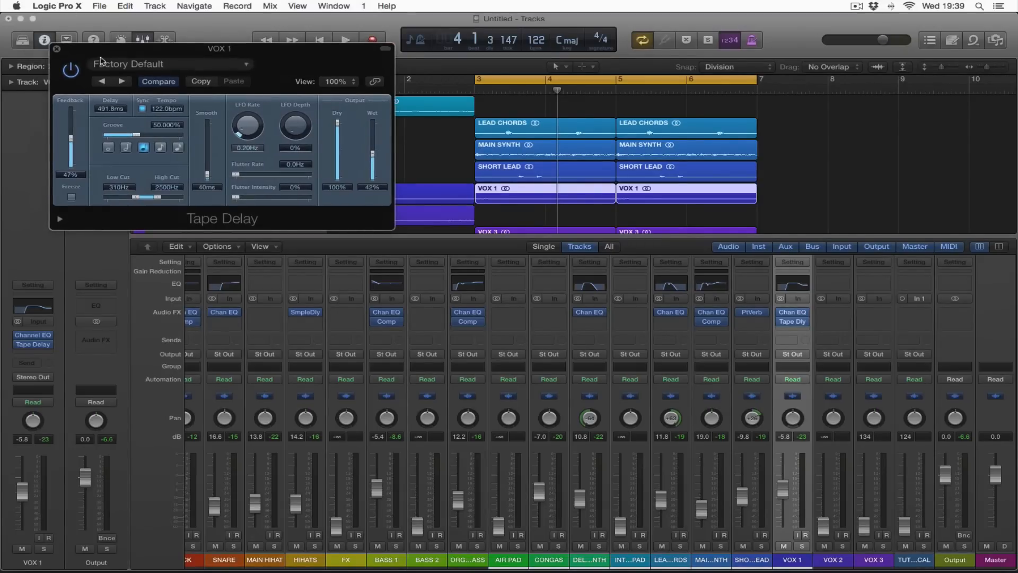
key(space)
key(super+w)
key(space)
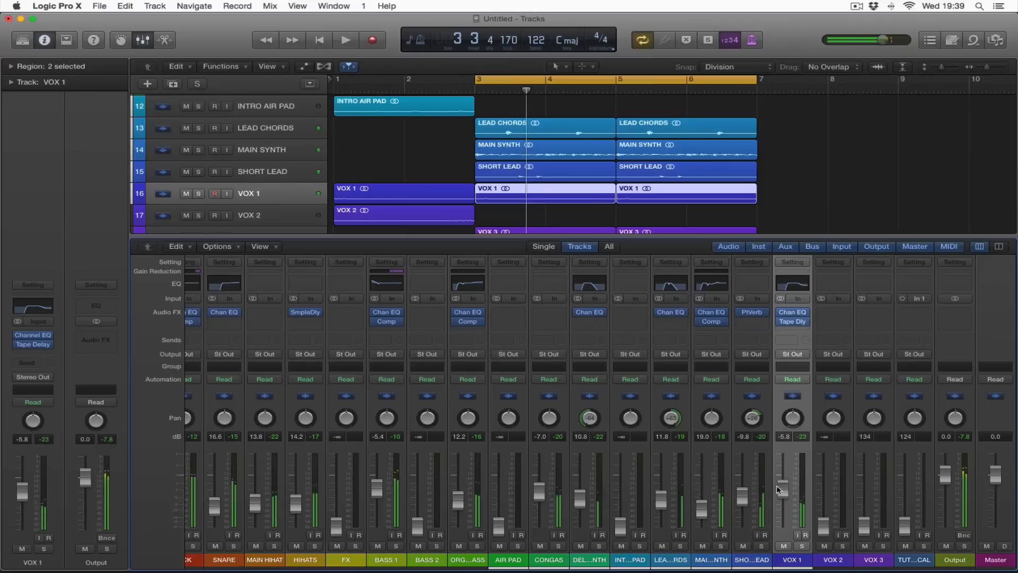
key(space)
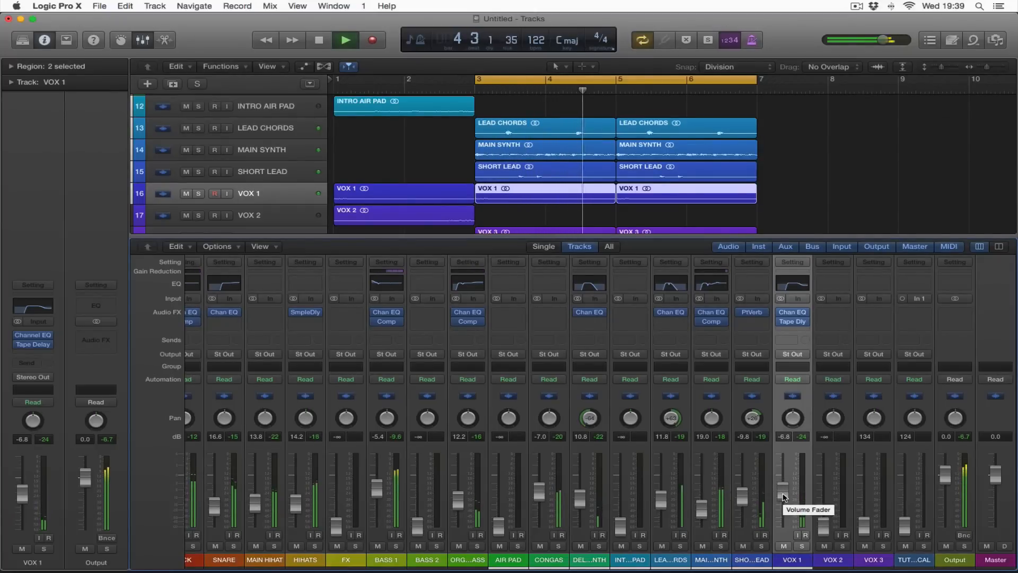
Select the VOX 3 track and raise its fader to -7.0 dB against the full mix
scroll(737, 418, up, 1)
scroll(285, 200, down, 2)
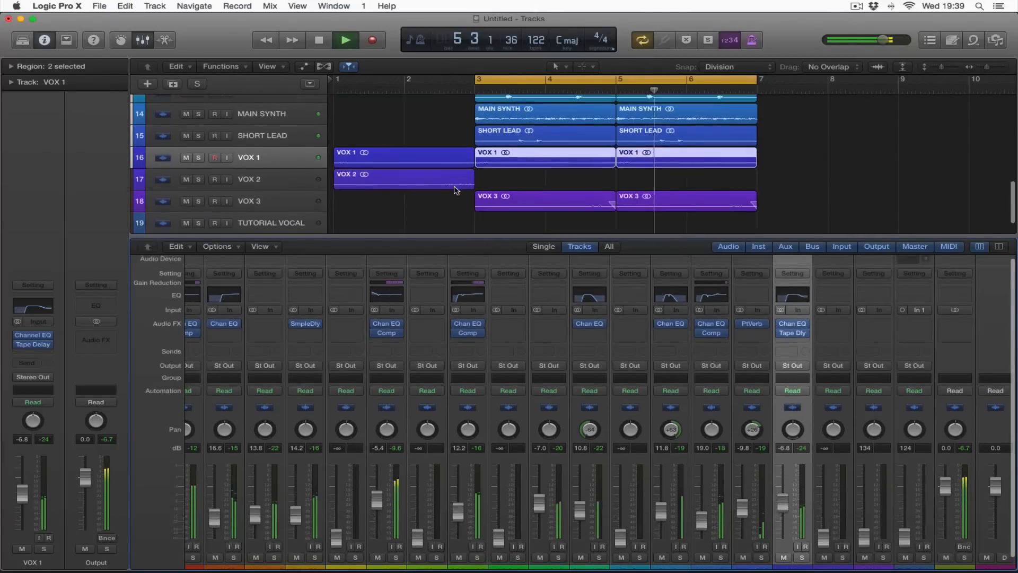
key(space)
click(284, 200)
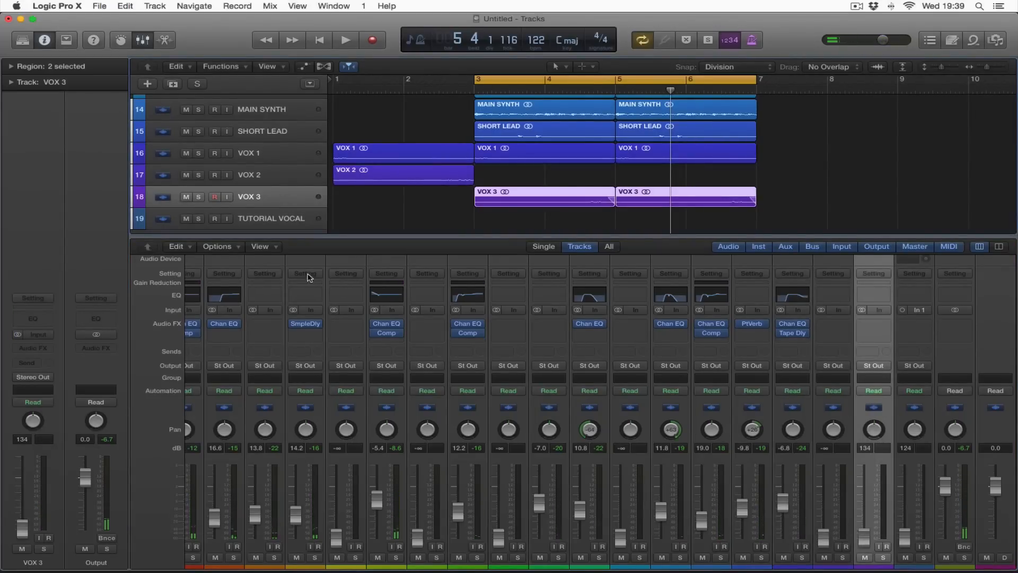
drag(866, 541, 866, 527)
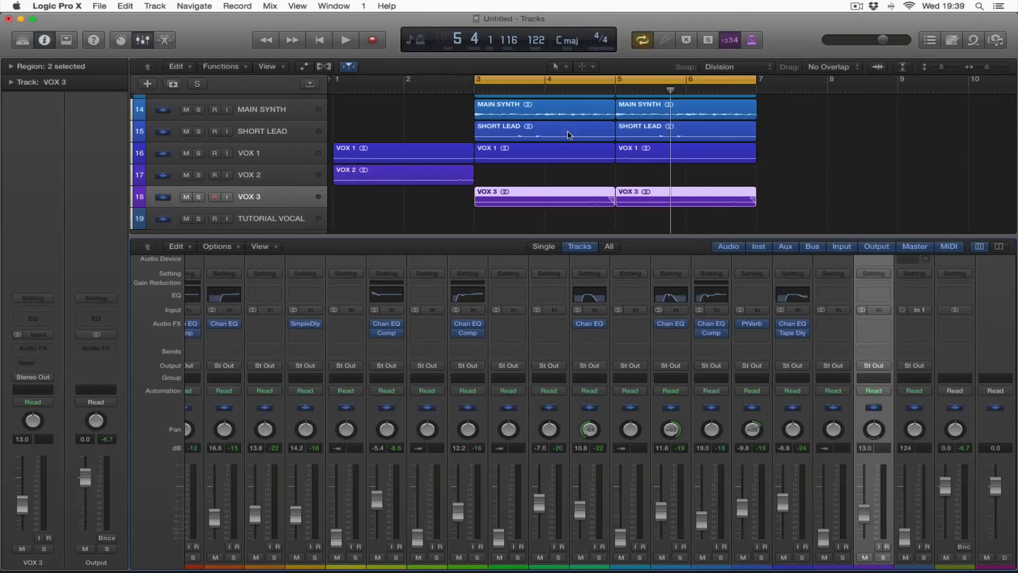
key(space)
scroll(828, 512, down, 1)
scroll(828, 513, down, 1)
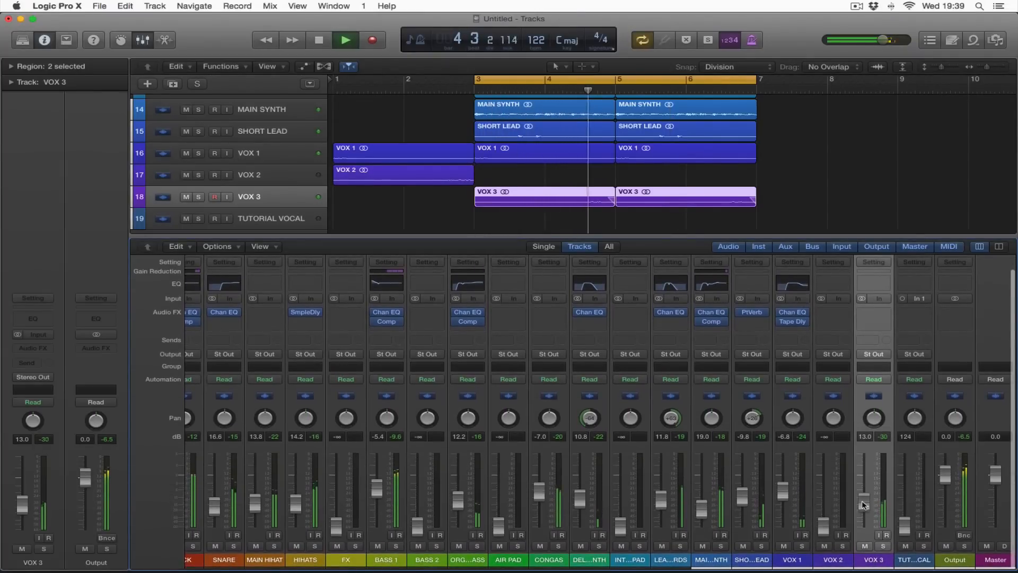
key(space)
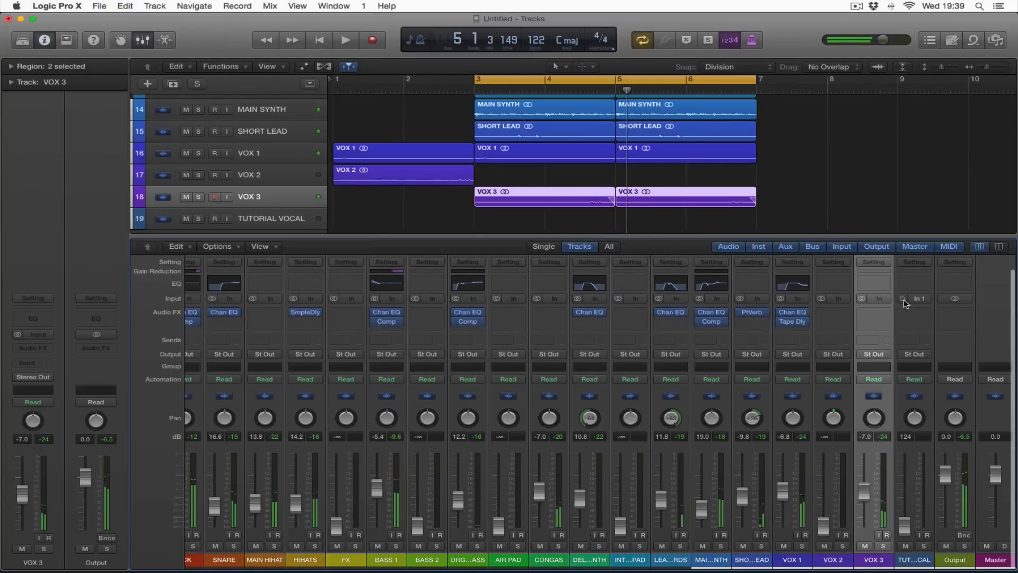
Insert a stereo PlatinumVerb on VOX 3 with the dry output at 100% and the wet output at 30%, and close it
click(873, 310)
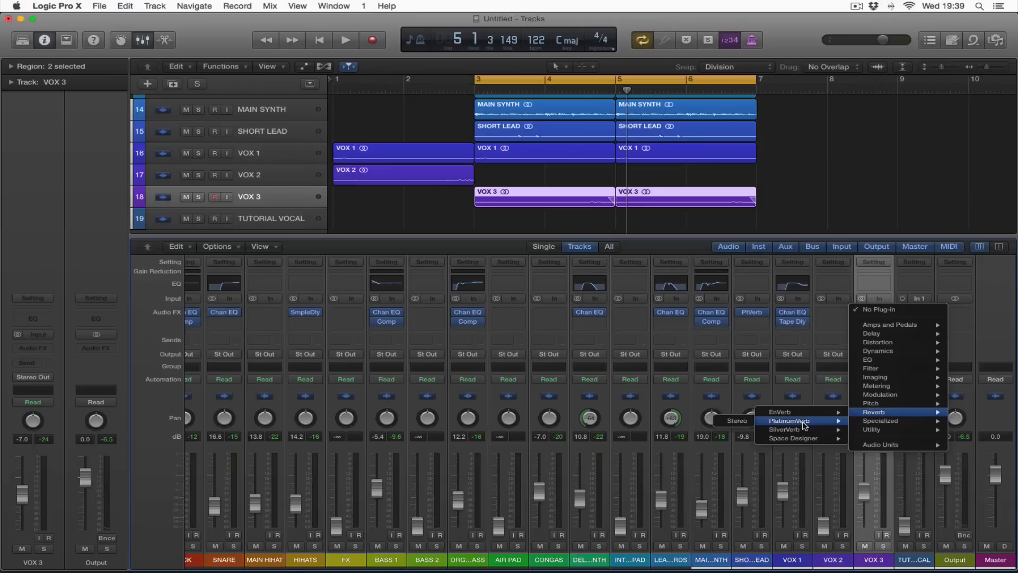
click(729, 422)
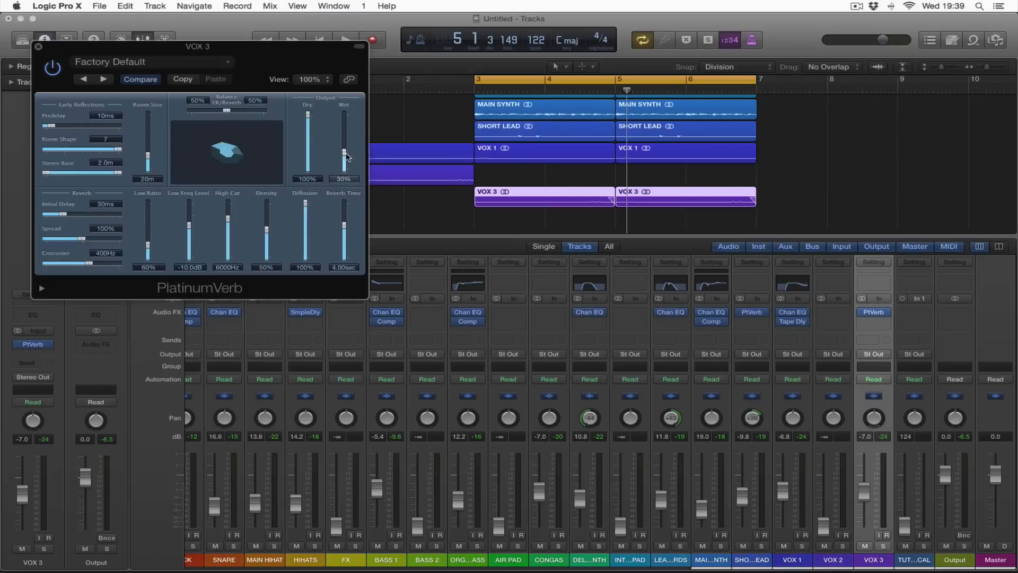
drag(52, 51, 73, 51)
click(61, 48)
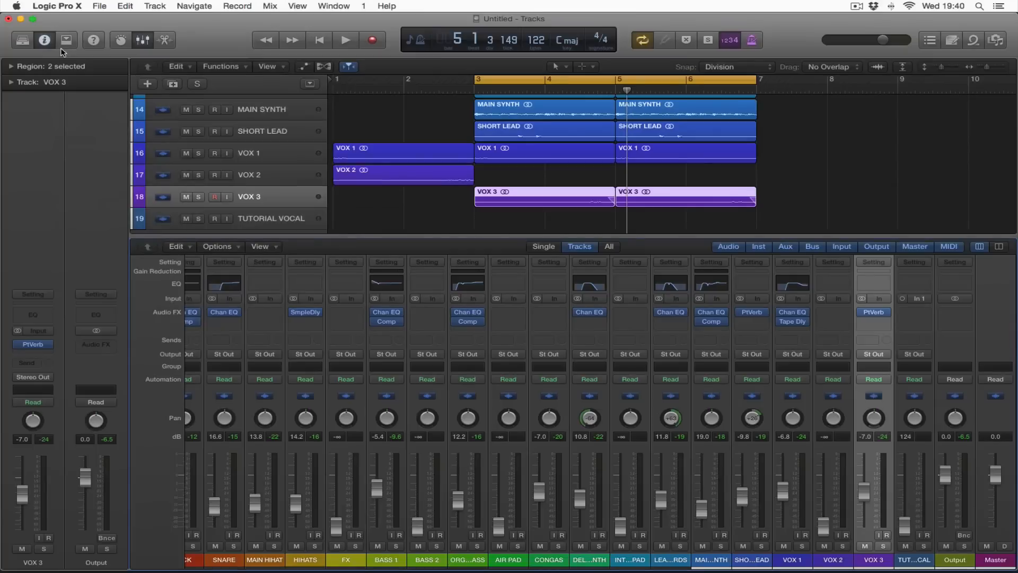
Raise VOX 3's fader to -5.4 dB during playback
key(space)
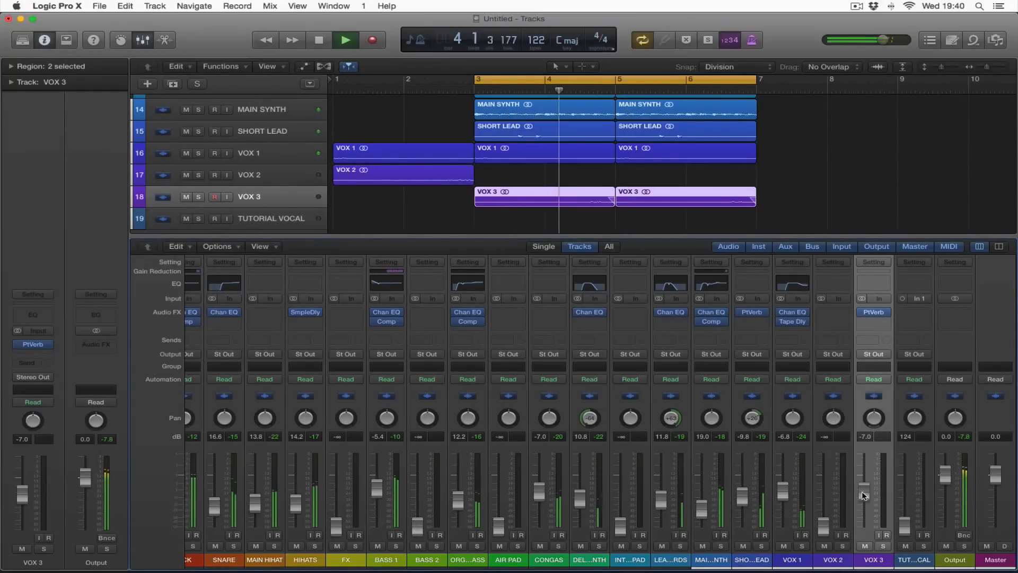
drag(859, 510, 860, 505)
key(space)
Add a Tape Delay after the reverb on VOX 3 and set its low cut to 150 Hz
click(873, 322)
mouse_move(872, 343)
mouse_move(796, 377)
click(751, 378)
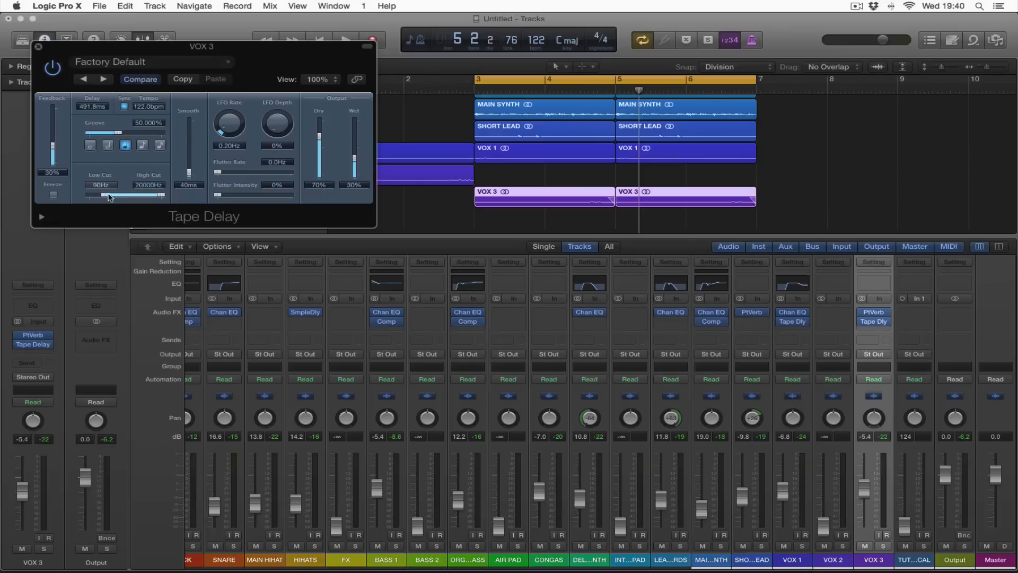
drag(283, 56, 470, 217)
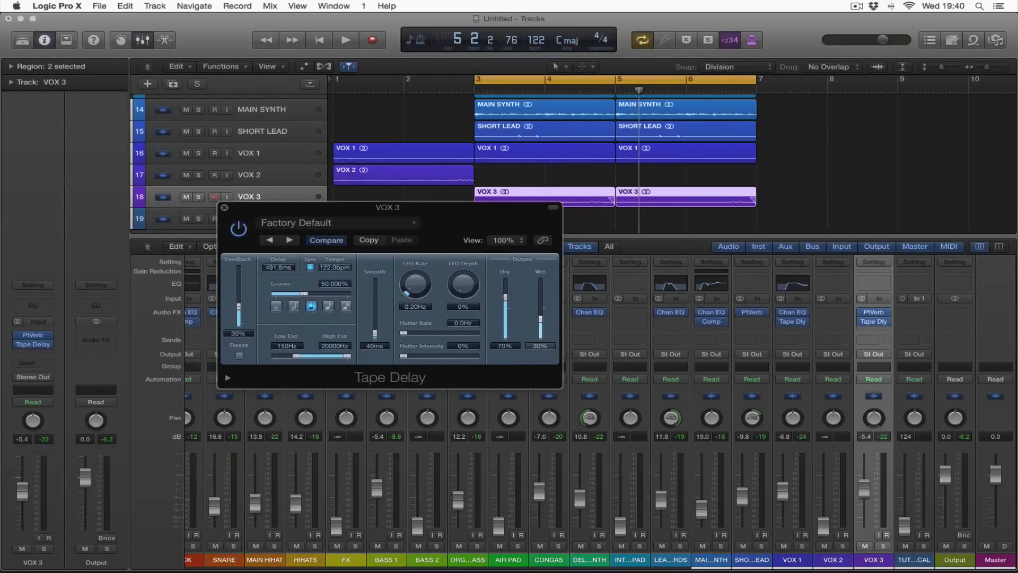
Examine the fade-out length and fade type options in the parameters of the selected VOX 3 regions
click(10, 67)
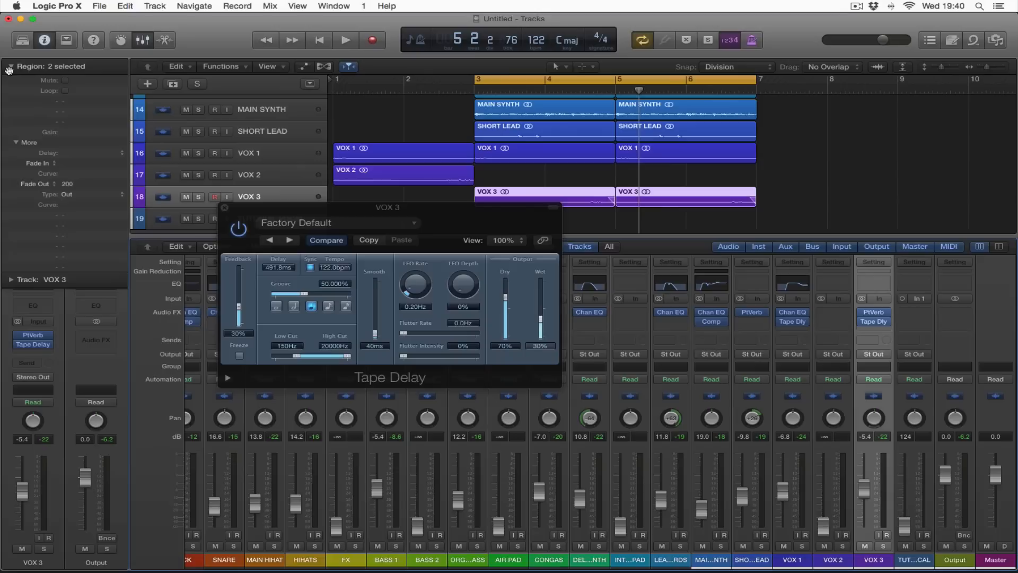
double_click(78, 184)
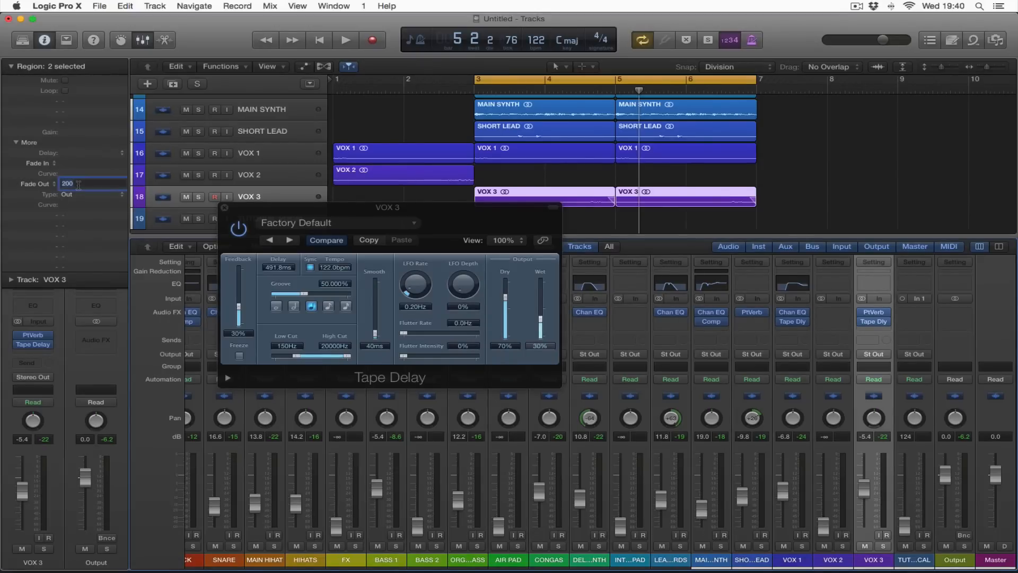
click(89, 195)
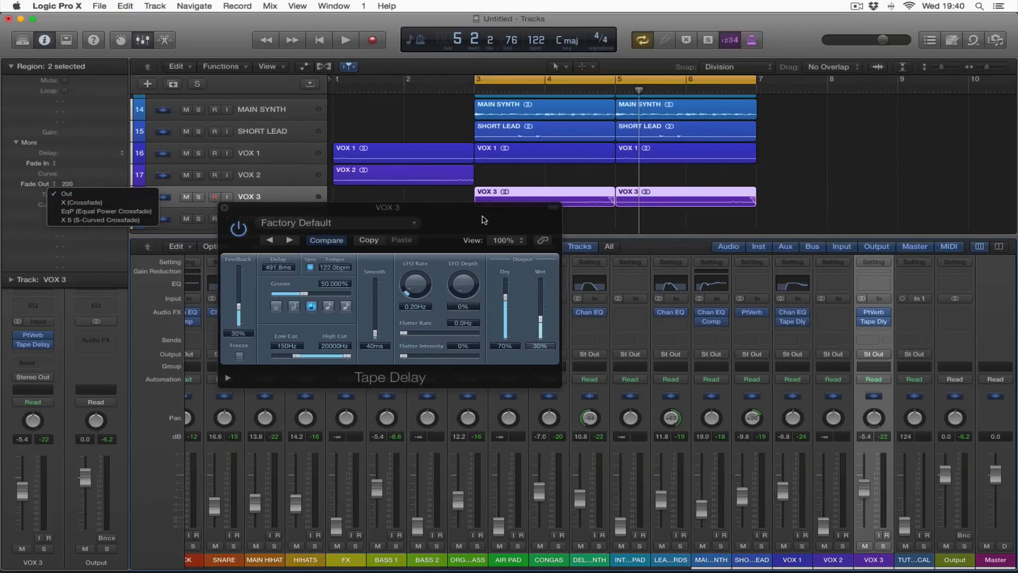
click(88, 162)
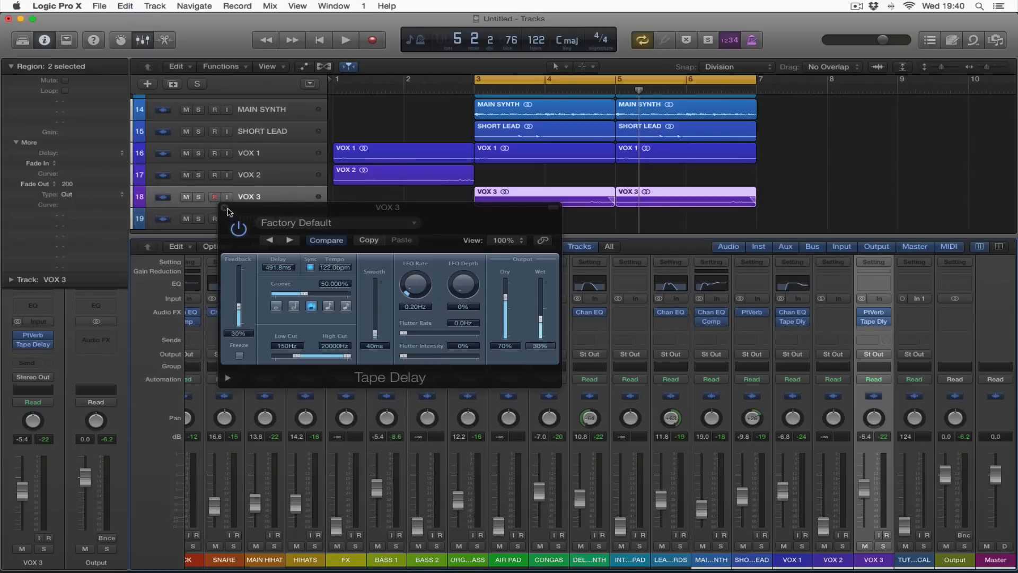
drag(460, 221, 314, 144)
click(12, 67)
Set VOX 3's Tape Delay to 52% feedback, 100% dry and 43% wet during playback and close it
key(space)
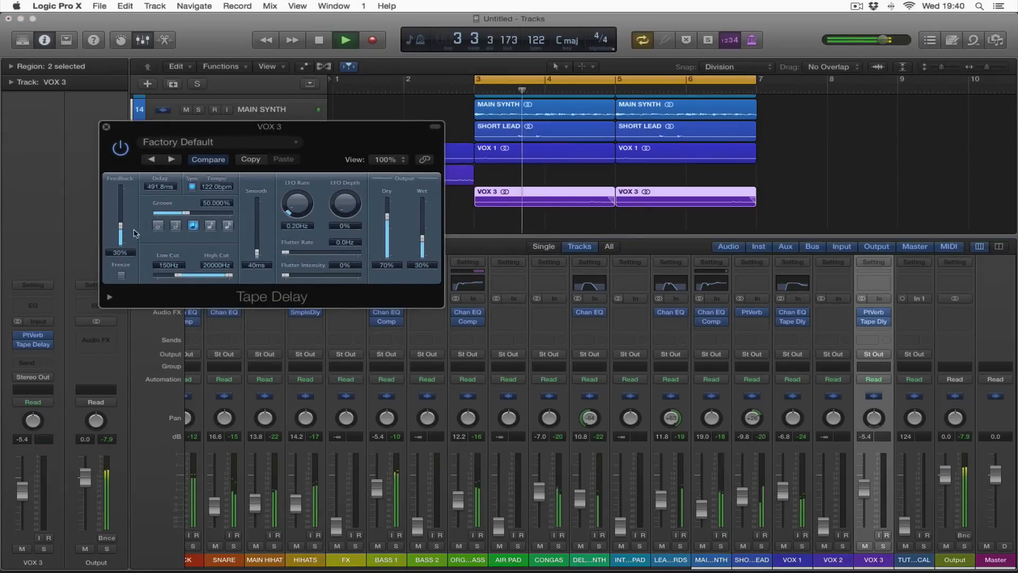
drag(120, 225, 125, 214)
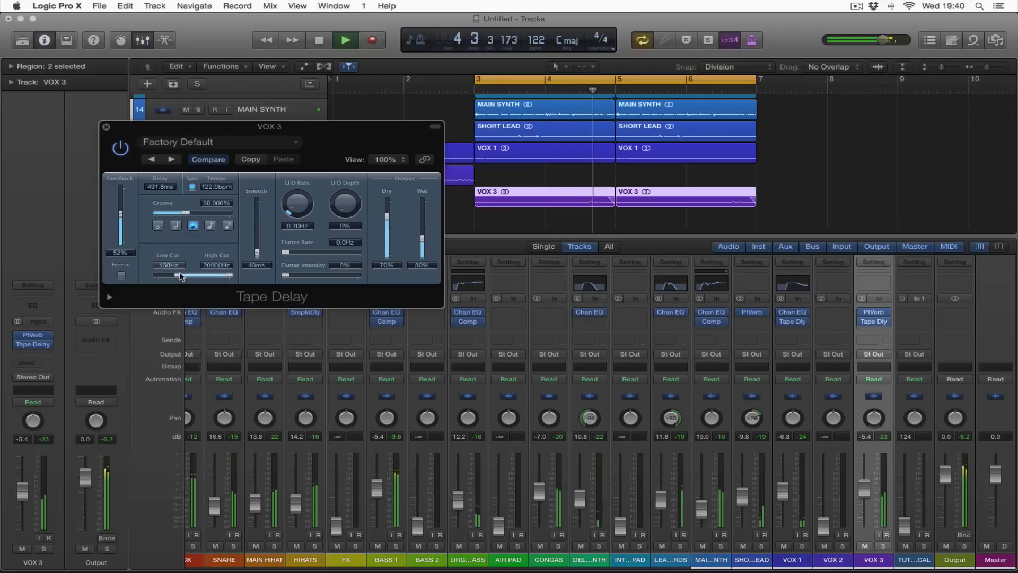
drag(386, 225, 387, 197)
drag(423, 239, 422, 230)
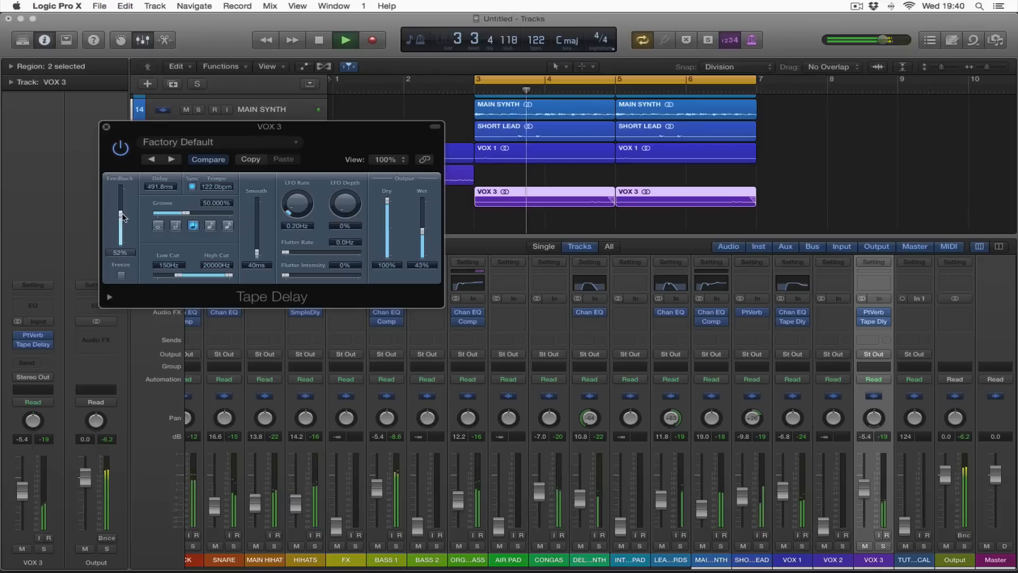
key(space)
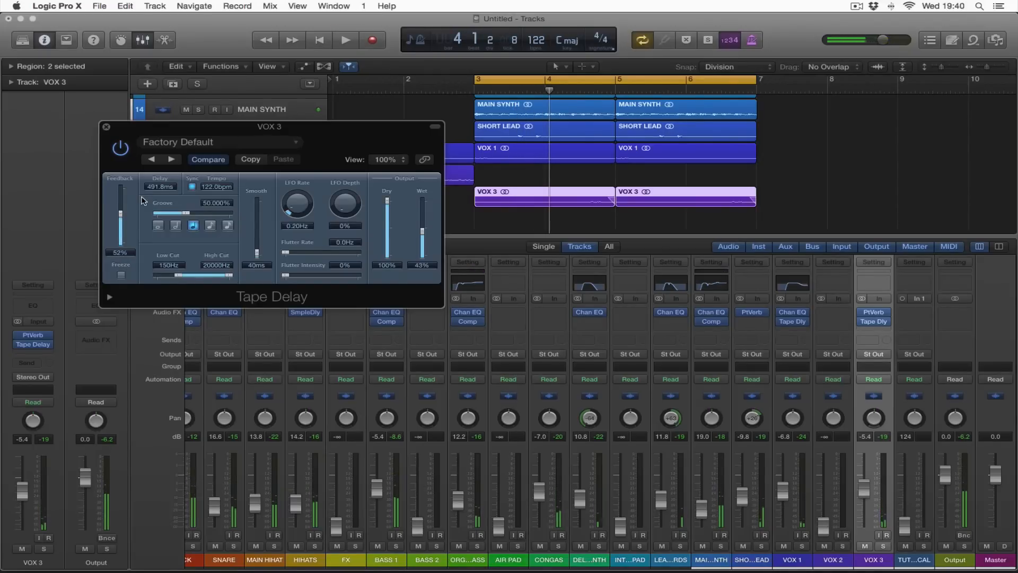
click(106, 127)
Play the full mix to check the Output channel's level in the mixer, and hide the mixer to view the whole arrangement
click(143, 40)
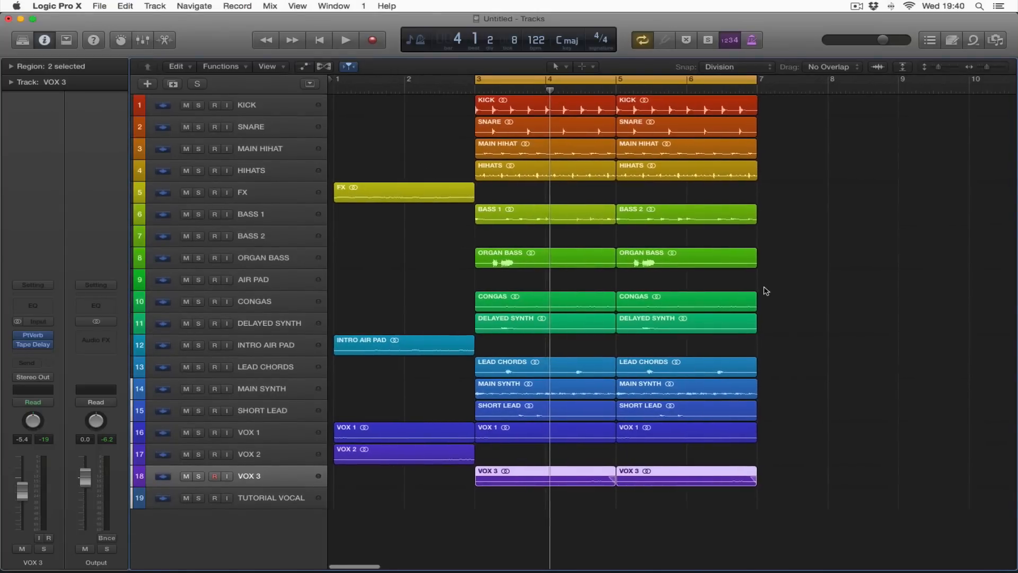
scroll(764, 288, right, 5)
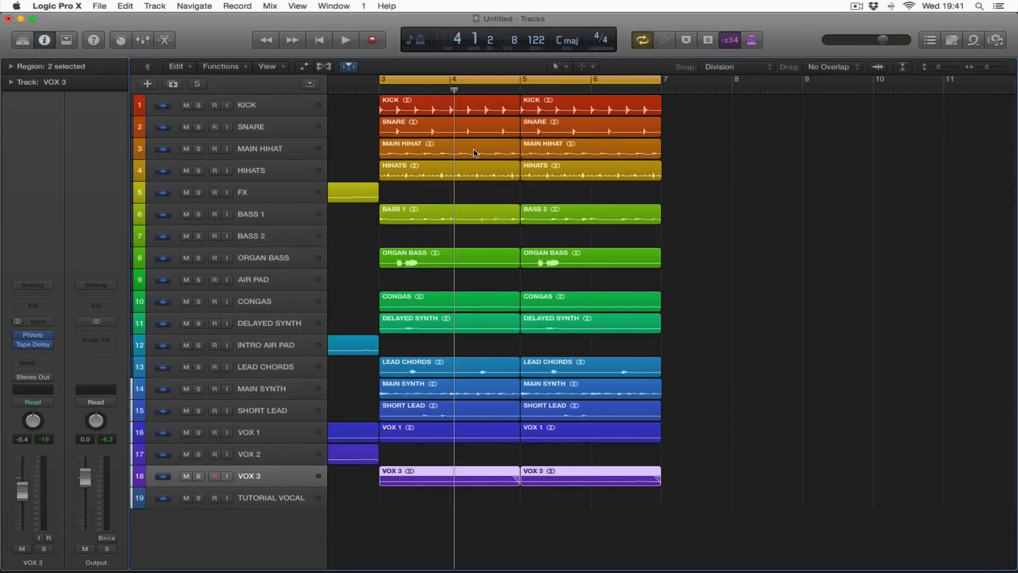
click(139, 41)
scroll(569, 459, left, 1)
key(space)
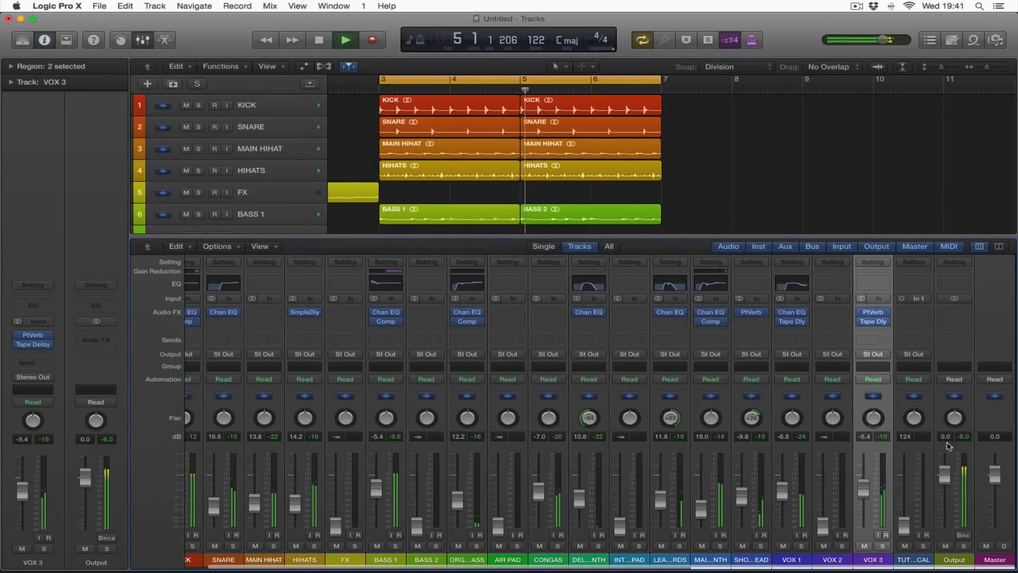
key(space)
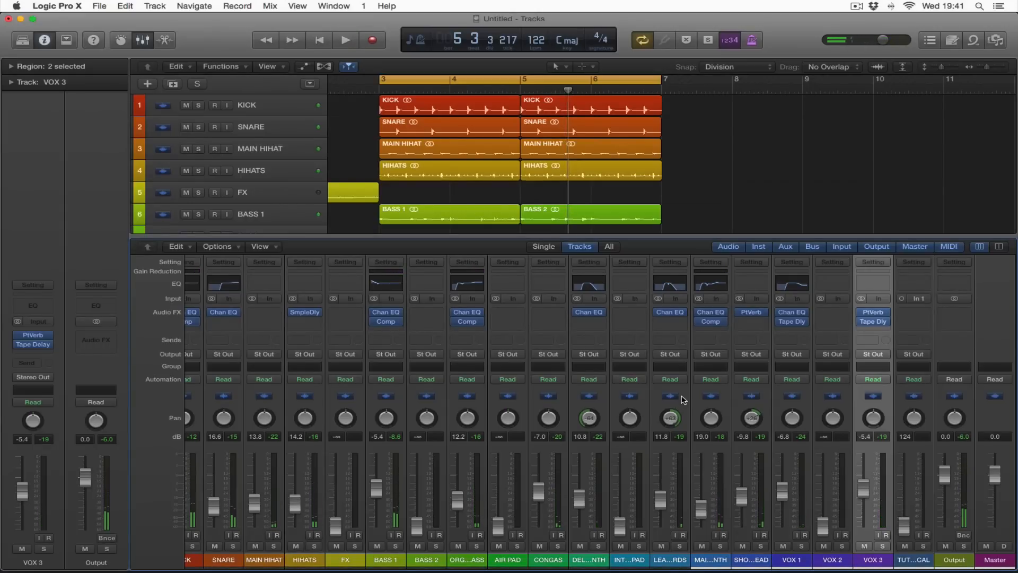
click(142, 42)
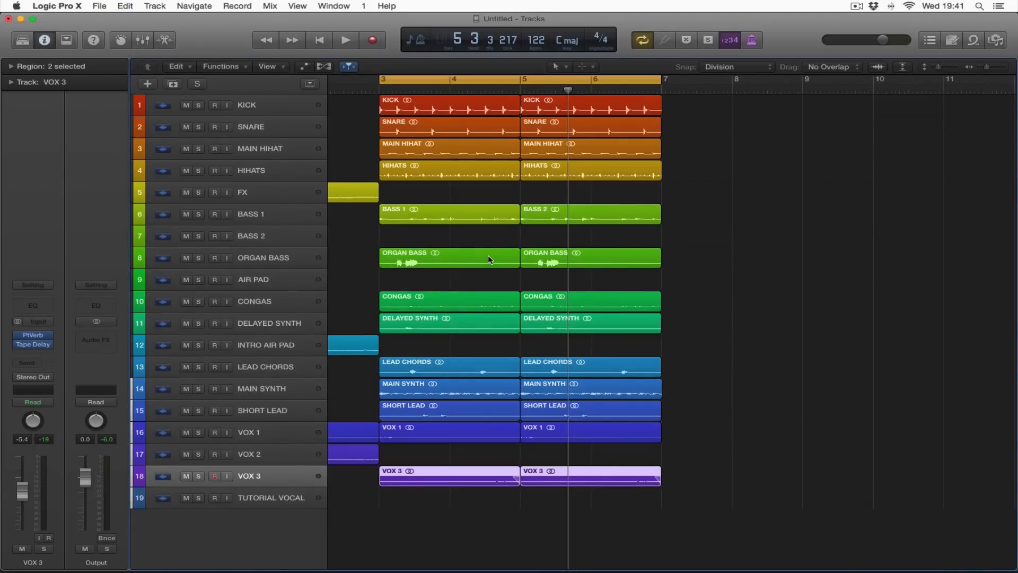
scroll(487, 256, left, 5)
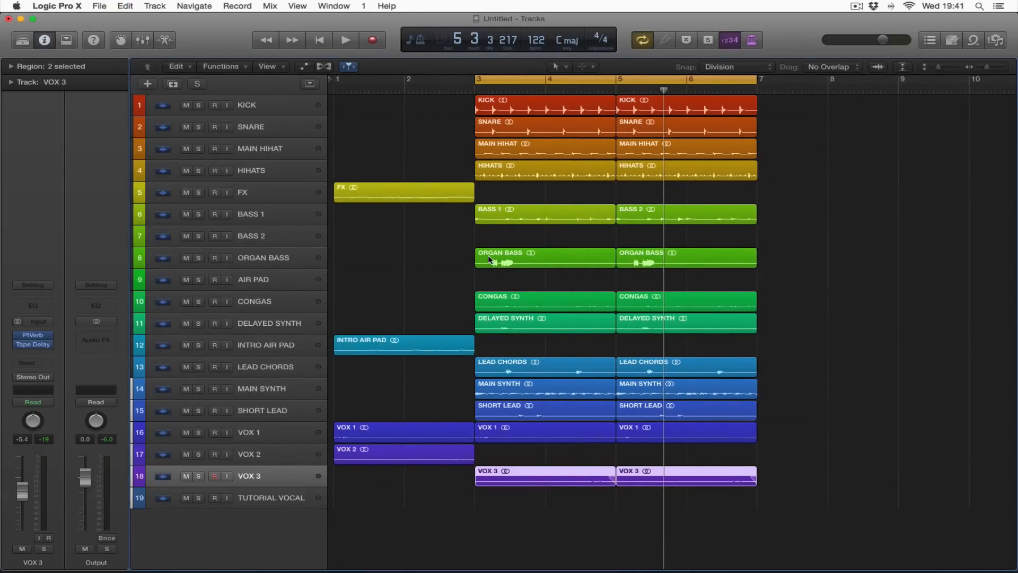